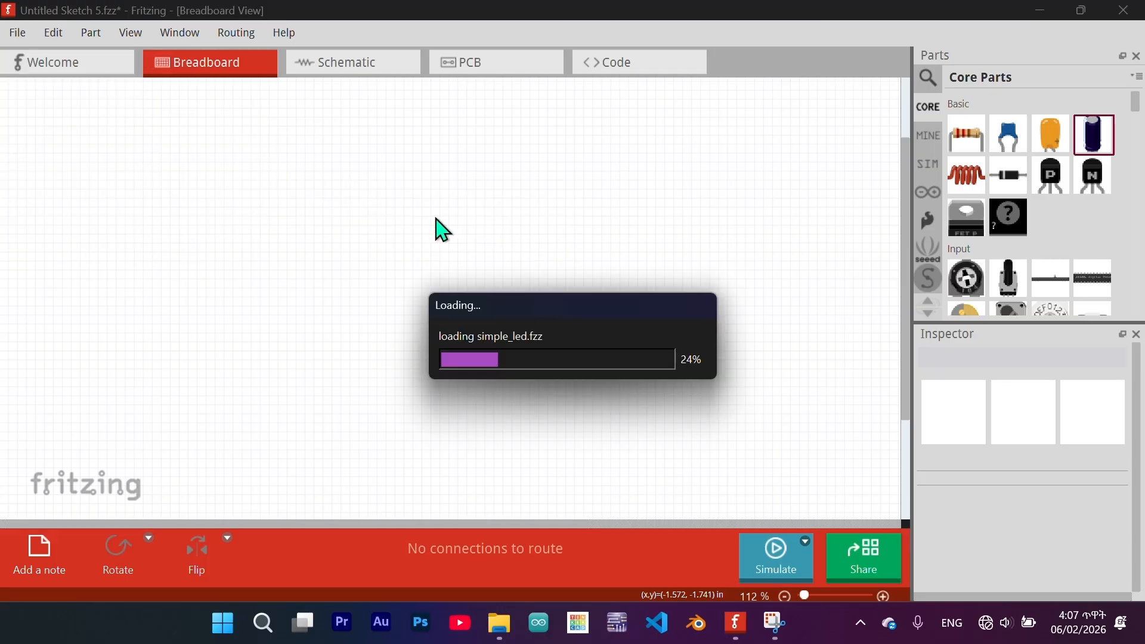
pyautogui.keyDown('ctrl'); pyautogui.scroll(4, 486, 179); pyautogui.keyUp('ctrl')
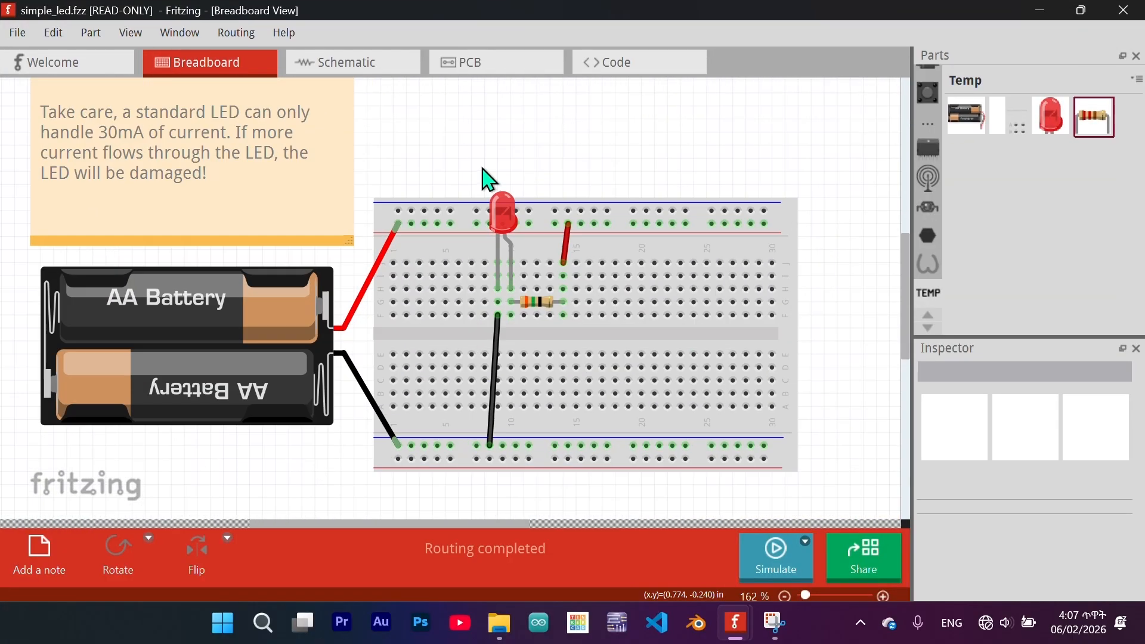
pyautogui.click(183, 326)
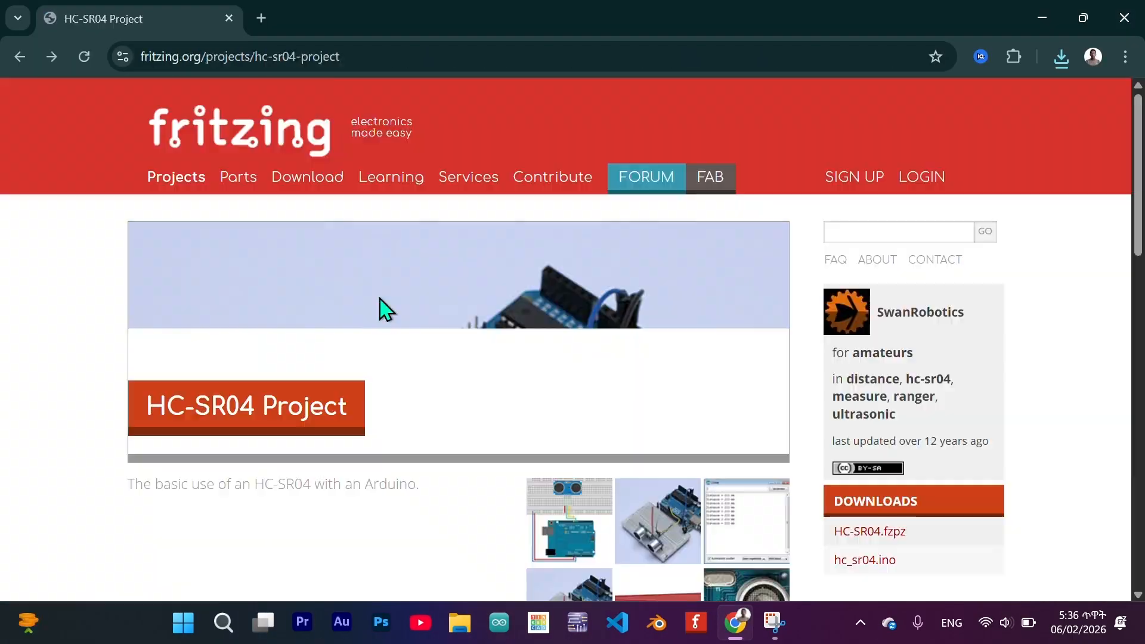
# Download the HC-SR04.fzpz part file from the HC-SR04 Project page on fritzing.org and look over the page.
pyautogui.scroll(-5, 644, 402)
pyautogui.scroll(7, 639, 392)
pyautogui.click(864, 534)
pyautogui.click(1061, 57)
pyautogui.scroll(-2, 646, 536)
pyautogui.scroll(-3, 648, 545)
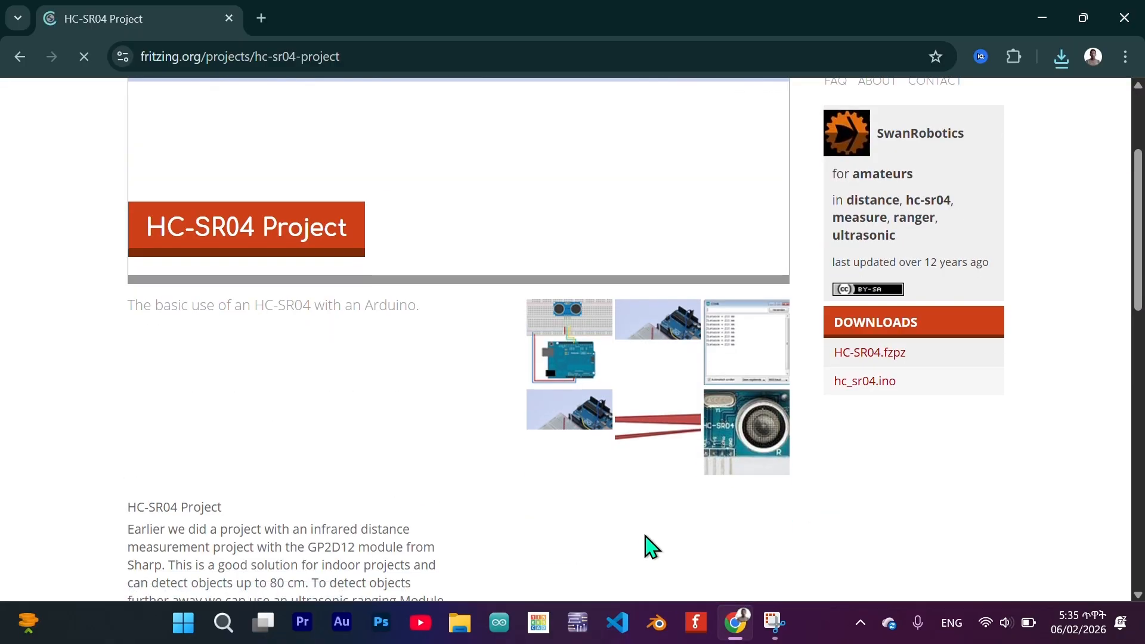
pyautogui.scroll(2, 648, 544)
pyautogui.hotkey('ctrl', 'a')
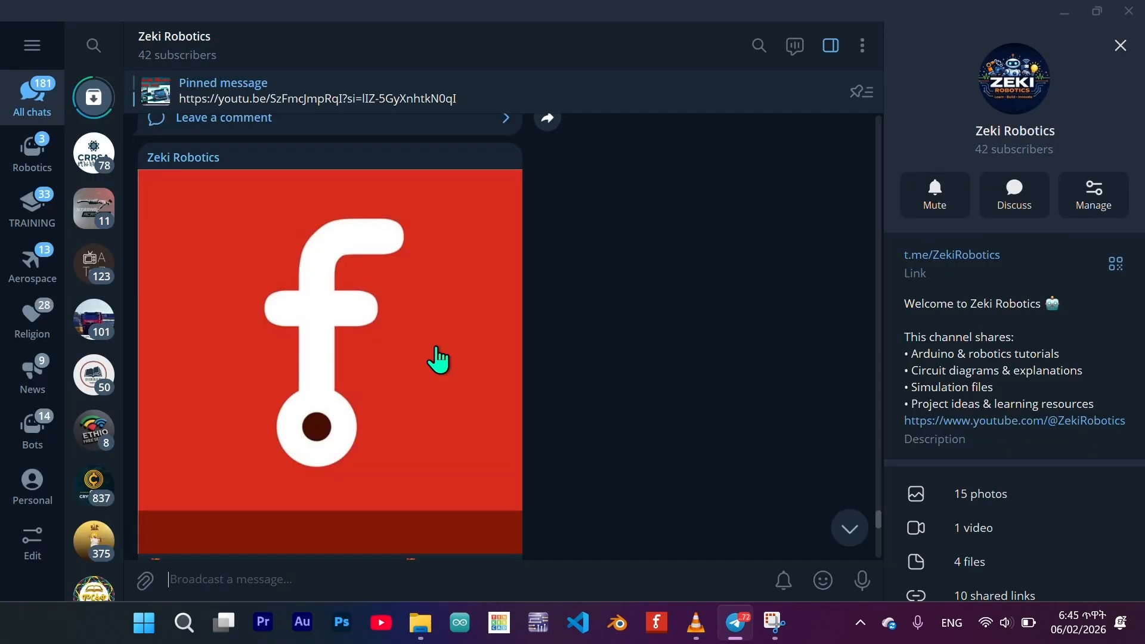
# Find the compressed Fritzing package in the Zeki Robotics Telegram channel and download FRITZING 1.0.5.rar.
pyautogui.scroll(-3, 435, 358)
pyautogui.scroll(-6, 430, 352)
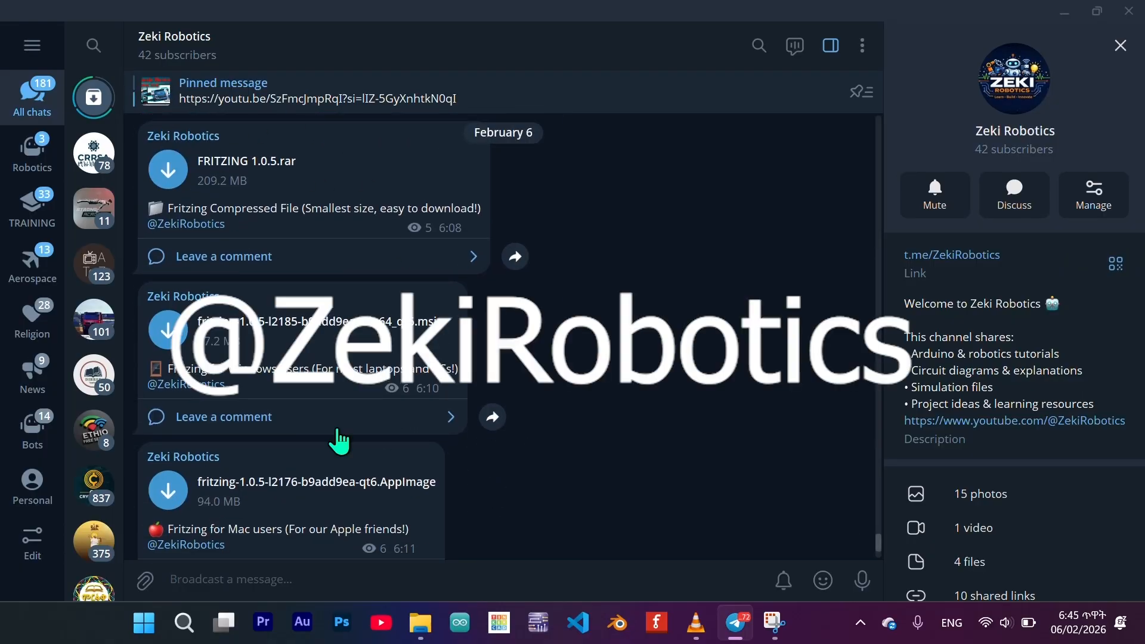
pyautogui.scroll(-5, 454, 471)
pyautogui.scroll(6, 444, 454)
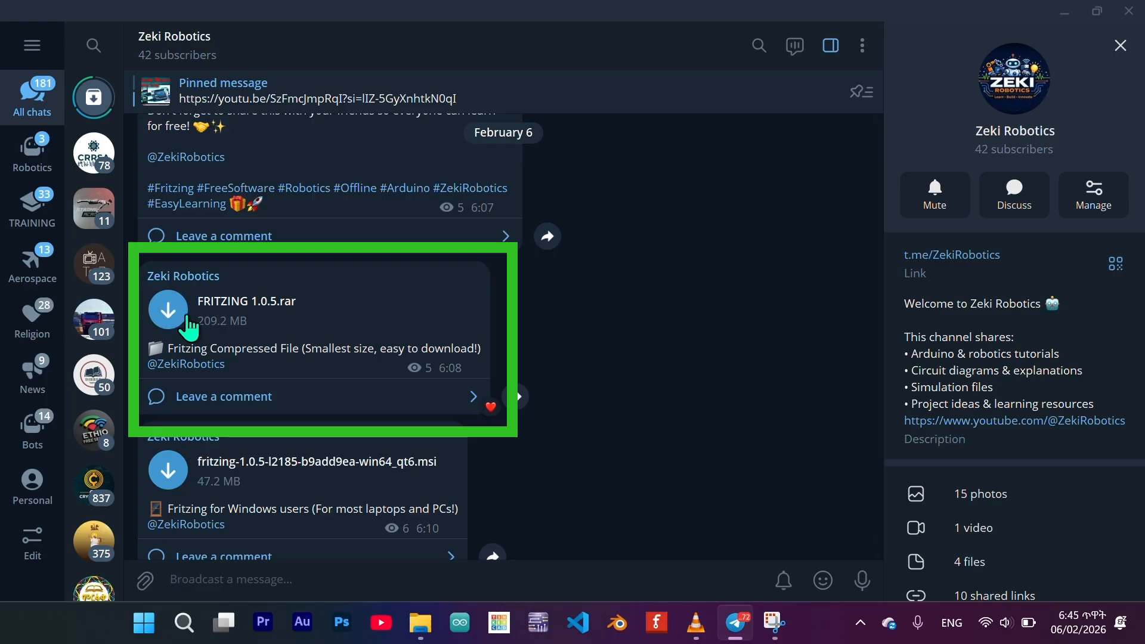
pyautogui.click(187, 316)
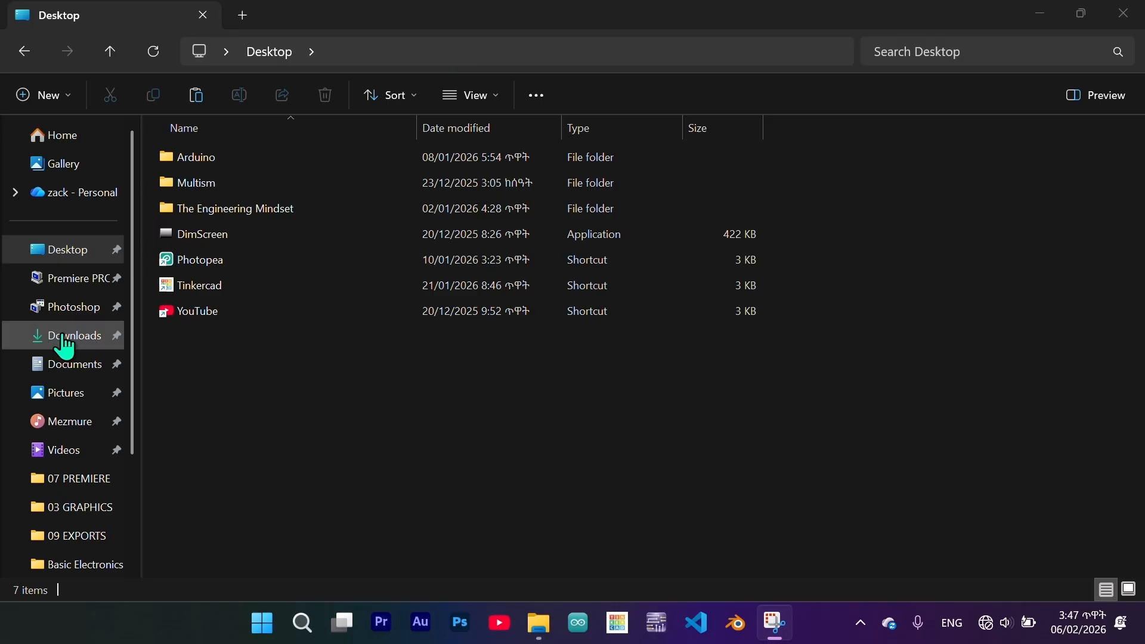
# Extract the FRITZING 1.0.5 archive from the Downloads folder directly into that folder with WinRAR.
pyautogui.click(64, 337)
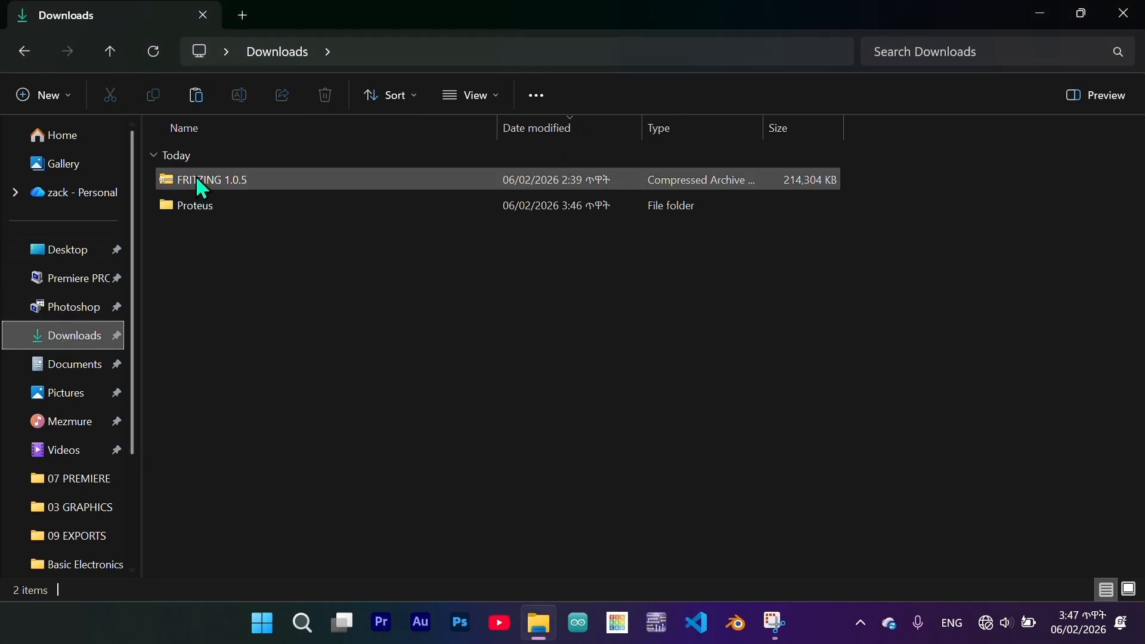
pyautogui.click(214, 191)
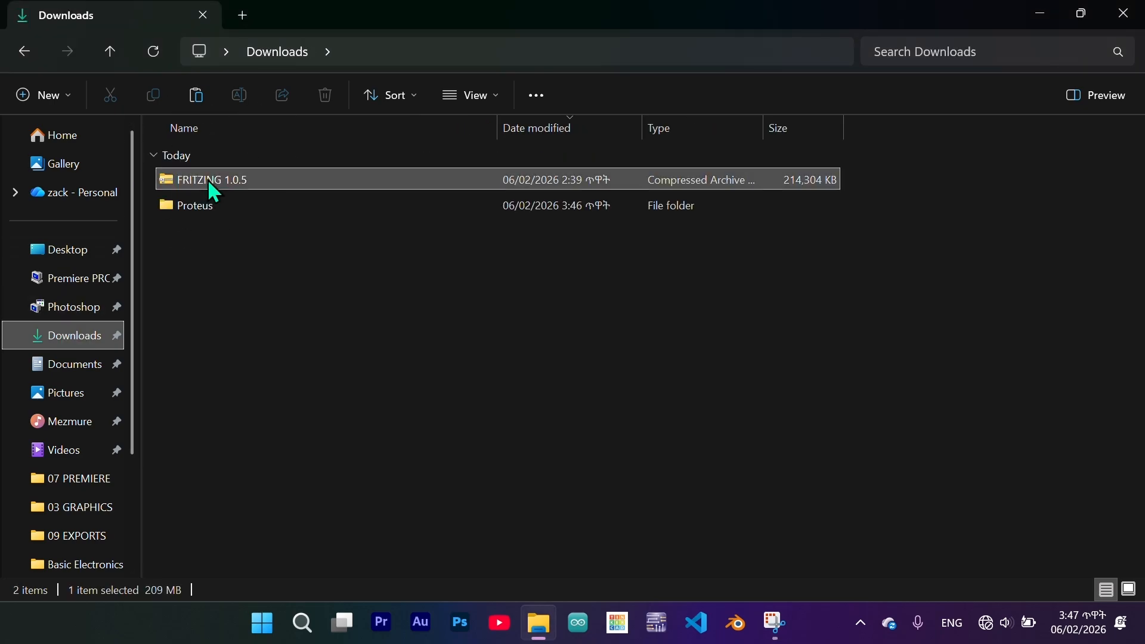
pyautogui.rightClick(214, 191)
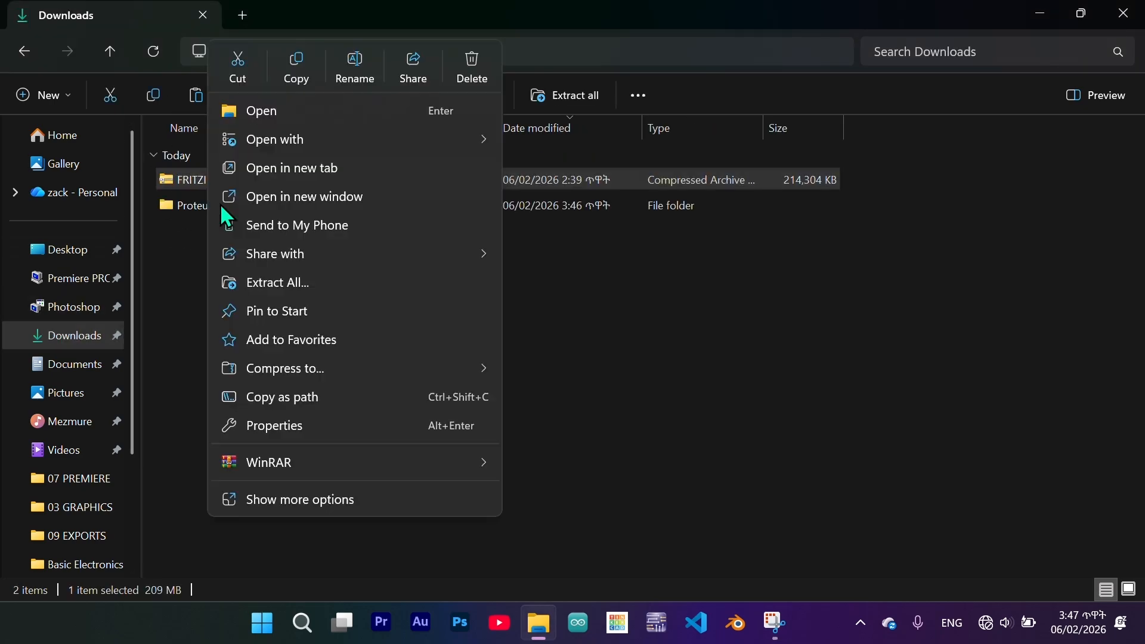
pyautogui.moveTo(433, 469)
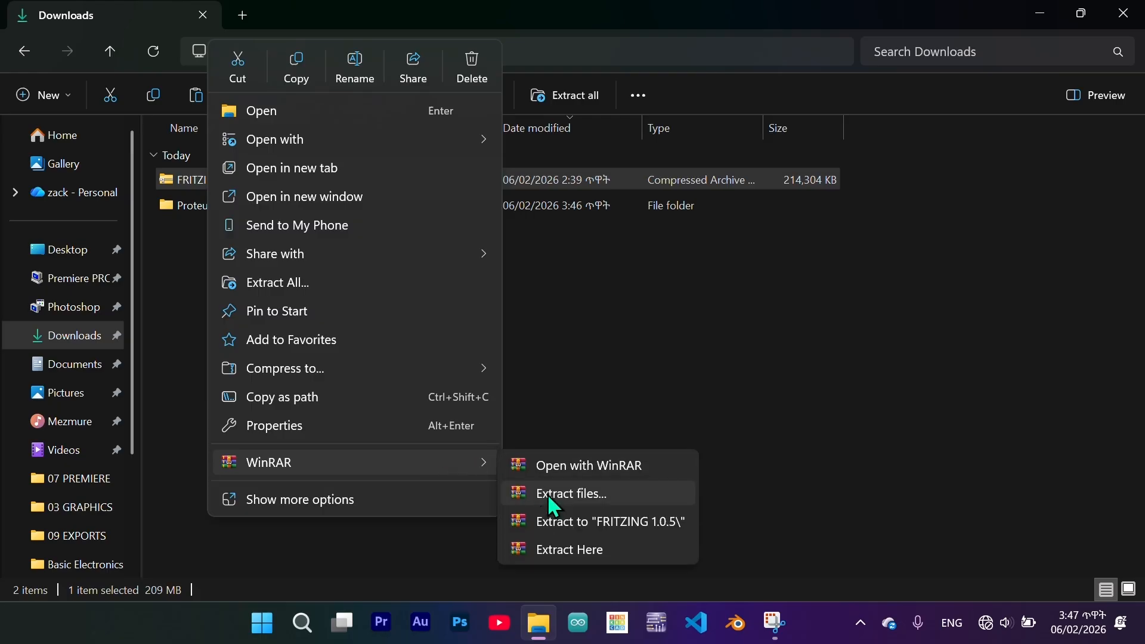
pyautogui.click(569, 550)
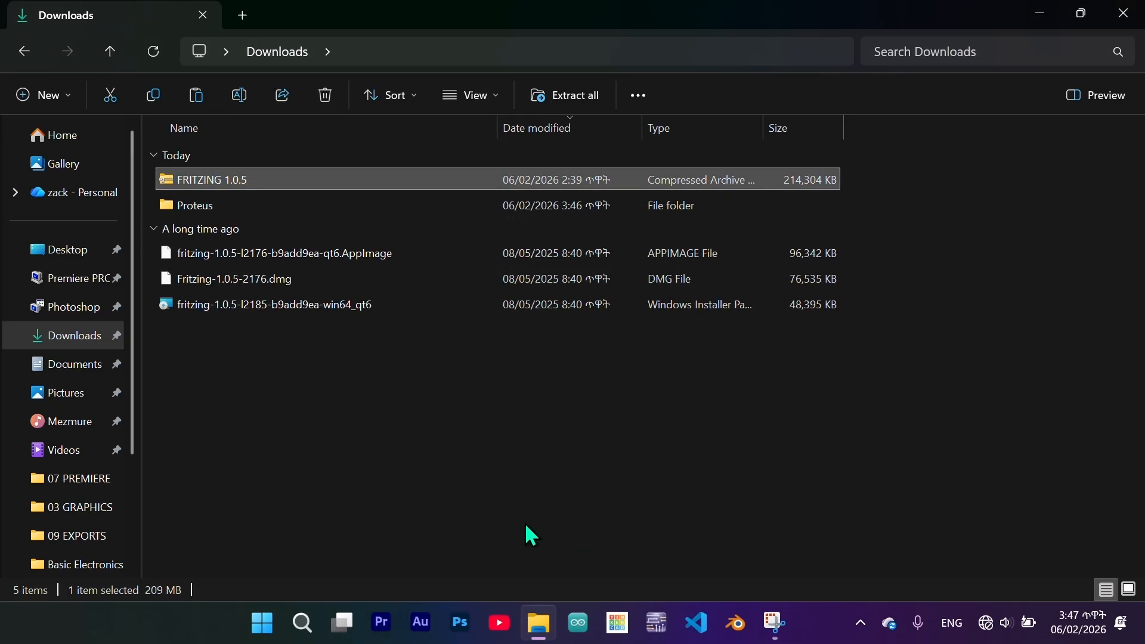
# Run the Windows installer fritzing-1.0.5-l2185-b9add9ea-win64_qt6 from the extracted files.
pyautogui.moveTo(225, 354); pyautogui.dragTo(266, 251)
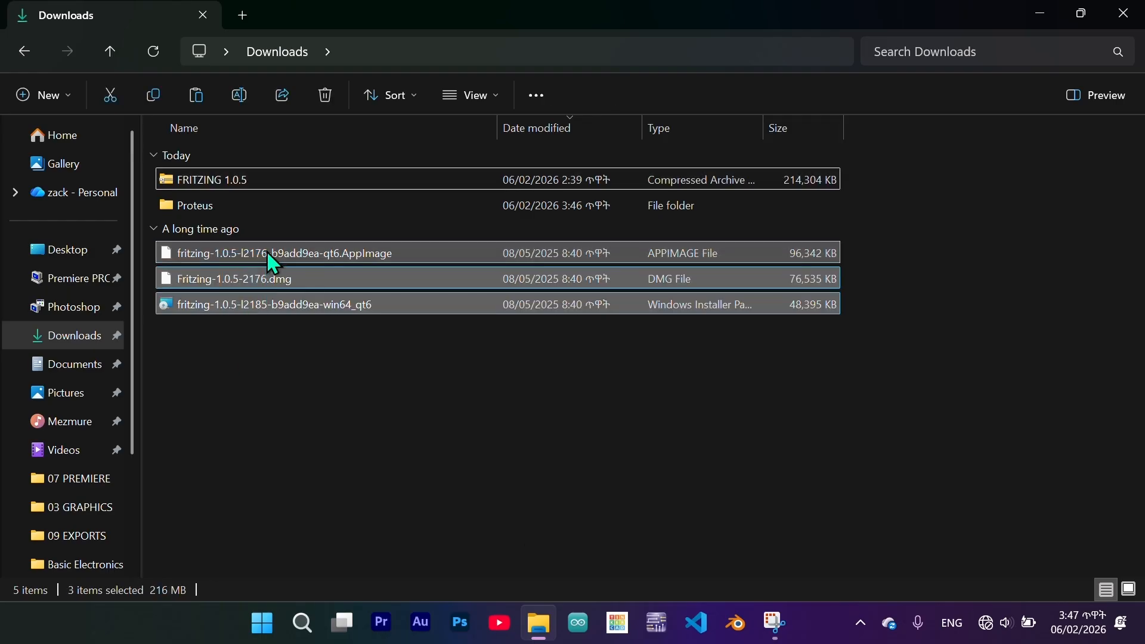
pyautogui.click(268, 370)
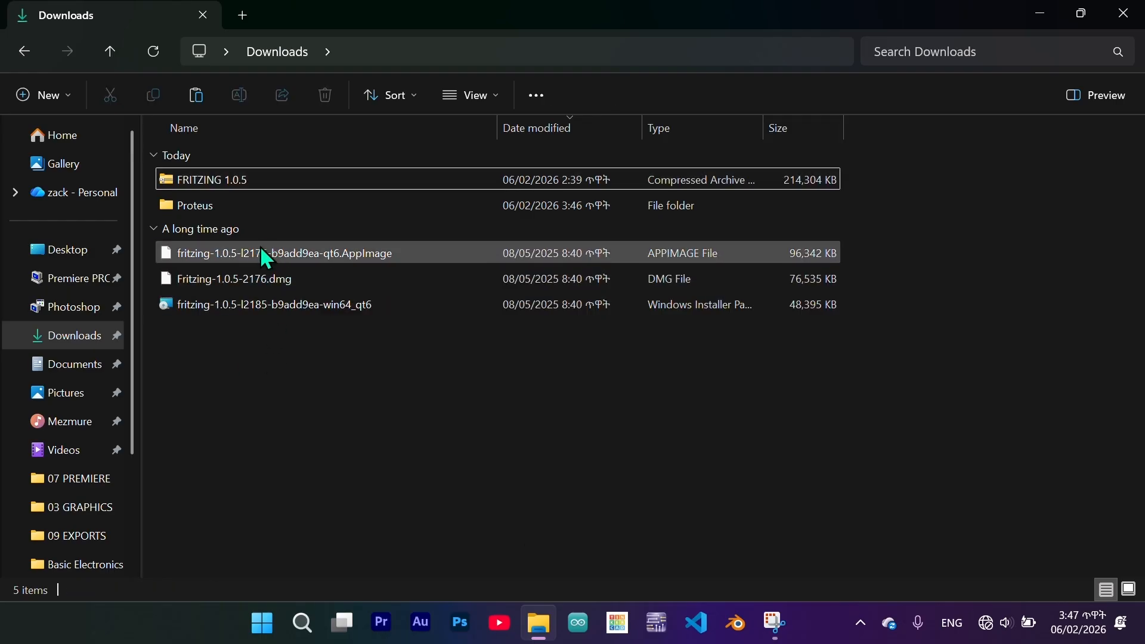
pyautogui.click(266, 311)
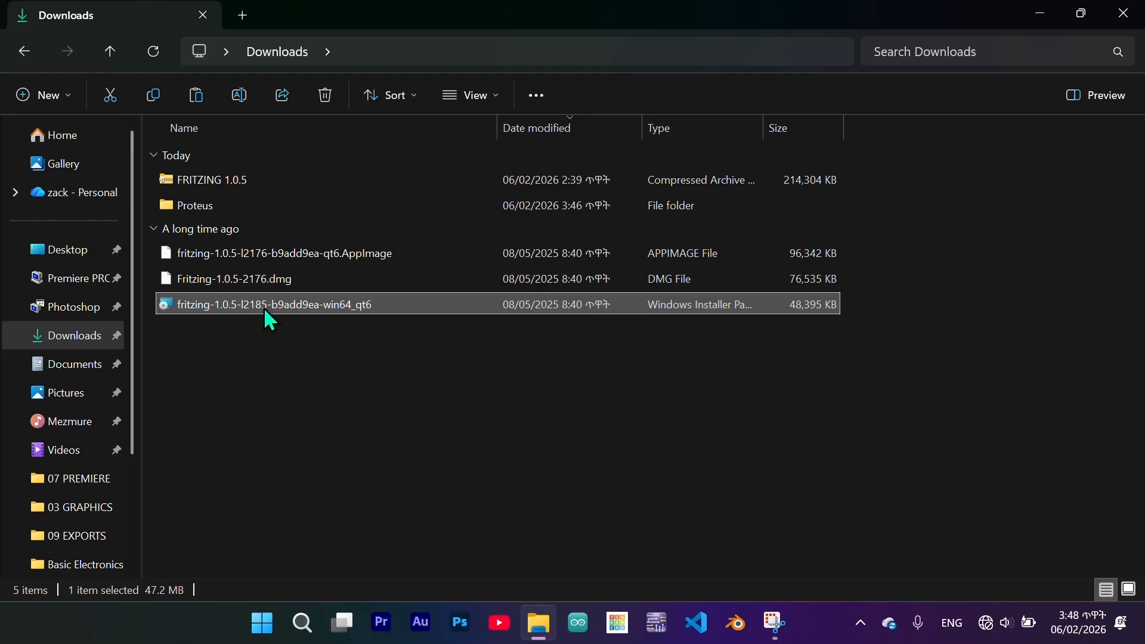
pyautogui.rightClick(265, 309)
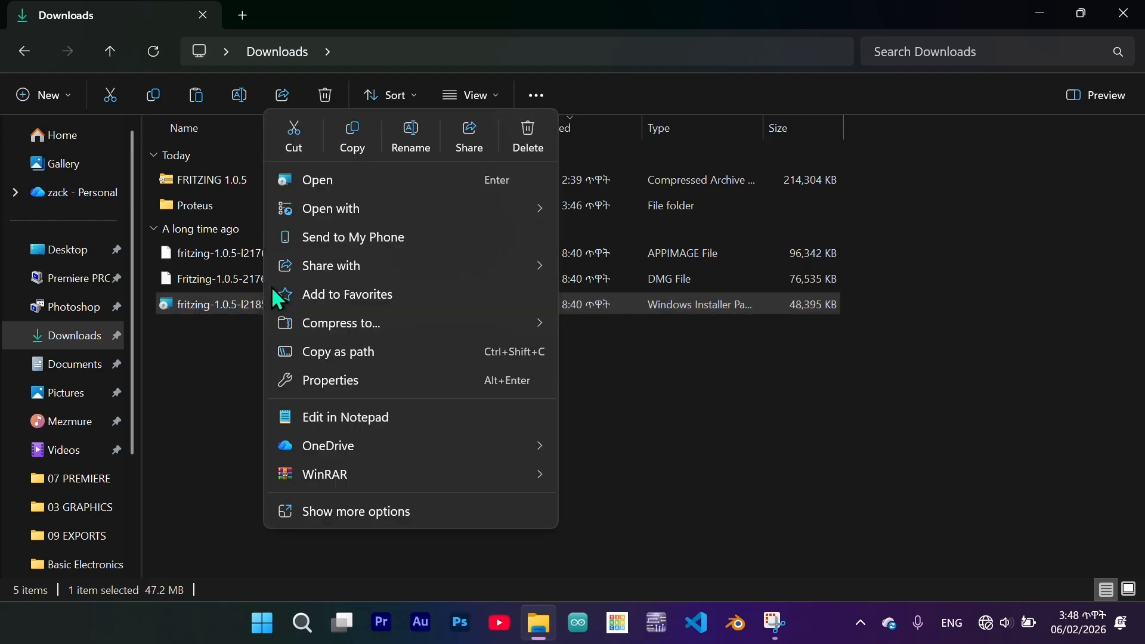
pyautogui.click(349, 187)
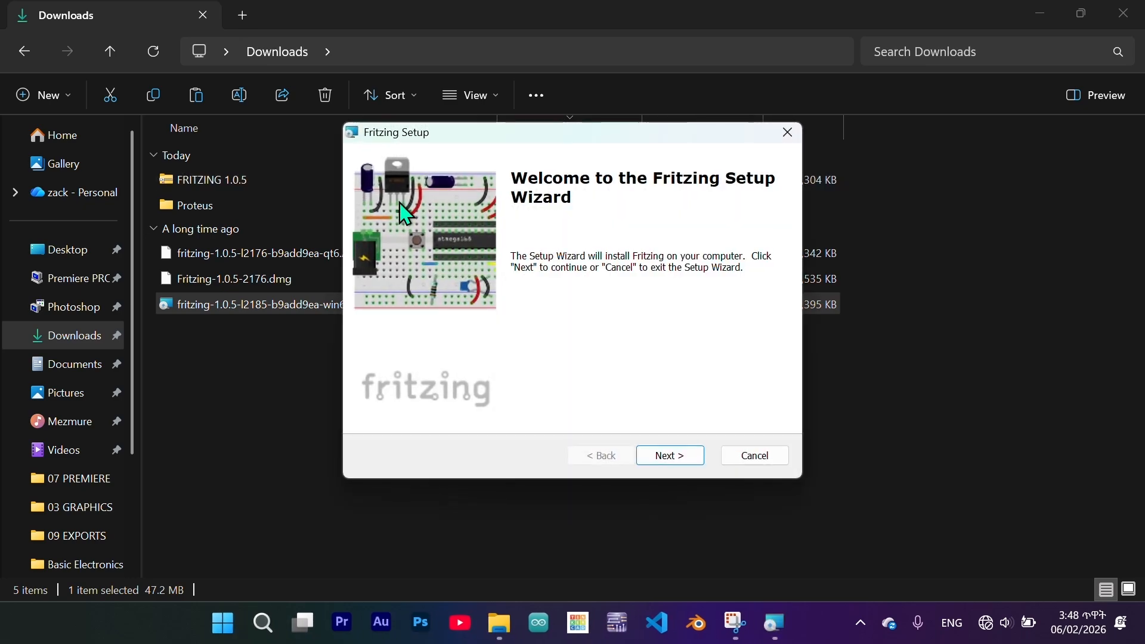
# Go through the Fritzing setup wizard to install the program and finish the setup.
pyautogui.click(677, 458)
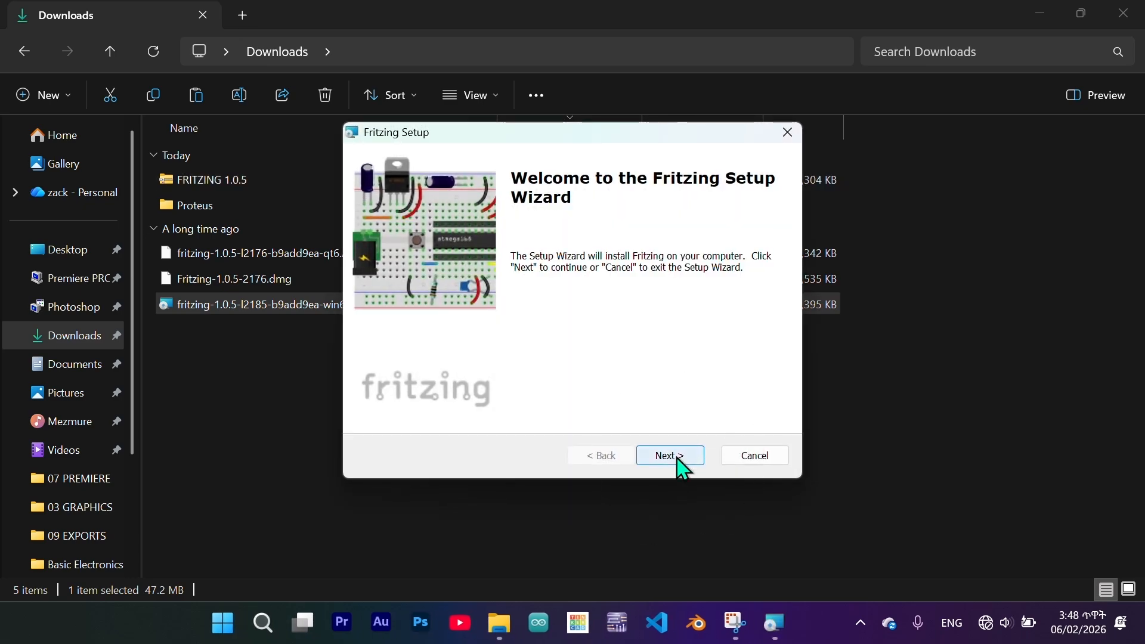
pyautogui.click(672, 457)
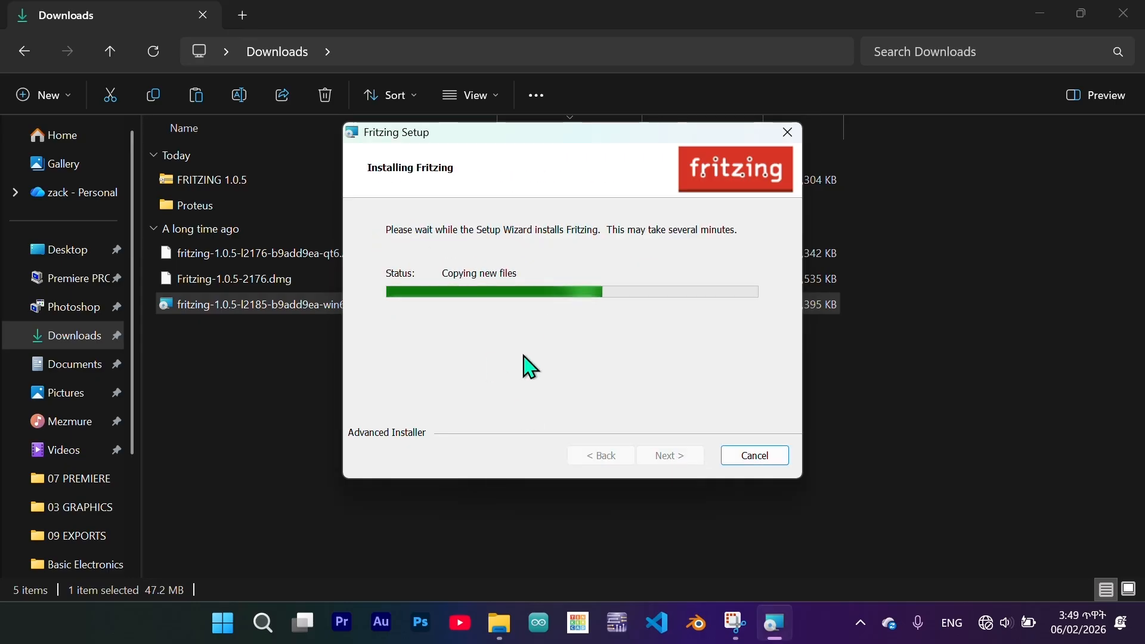
pyautogui.click(664, 456)
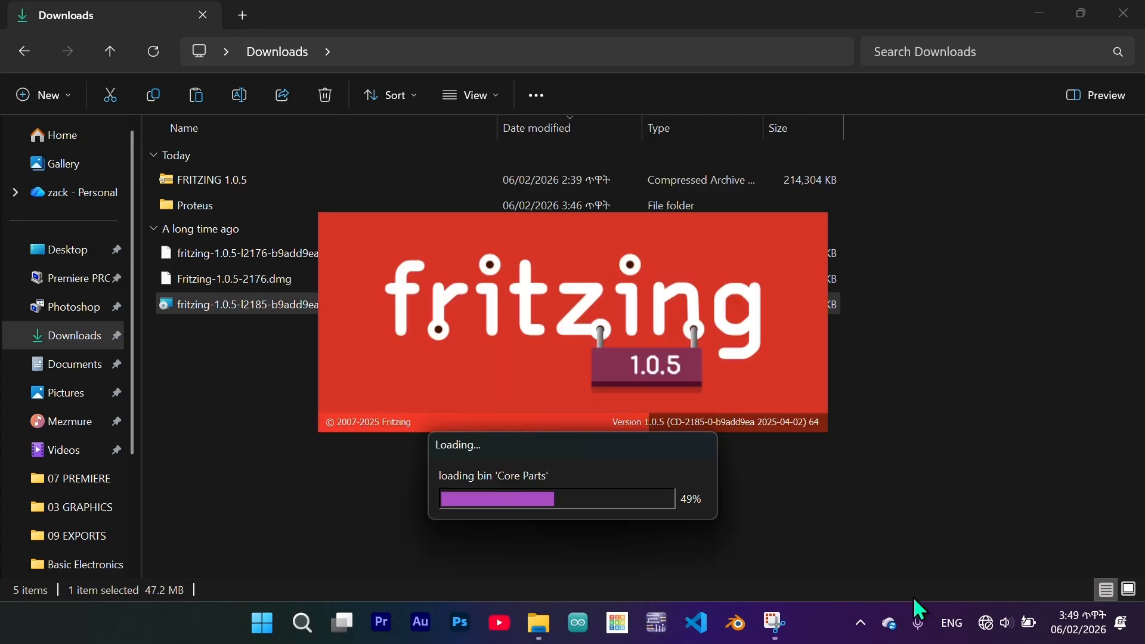
# Move the Fritzing shortcut to the middle of the desktop and launch the program from it.
pyautogui.click(990, 626)
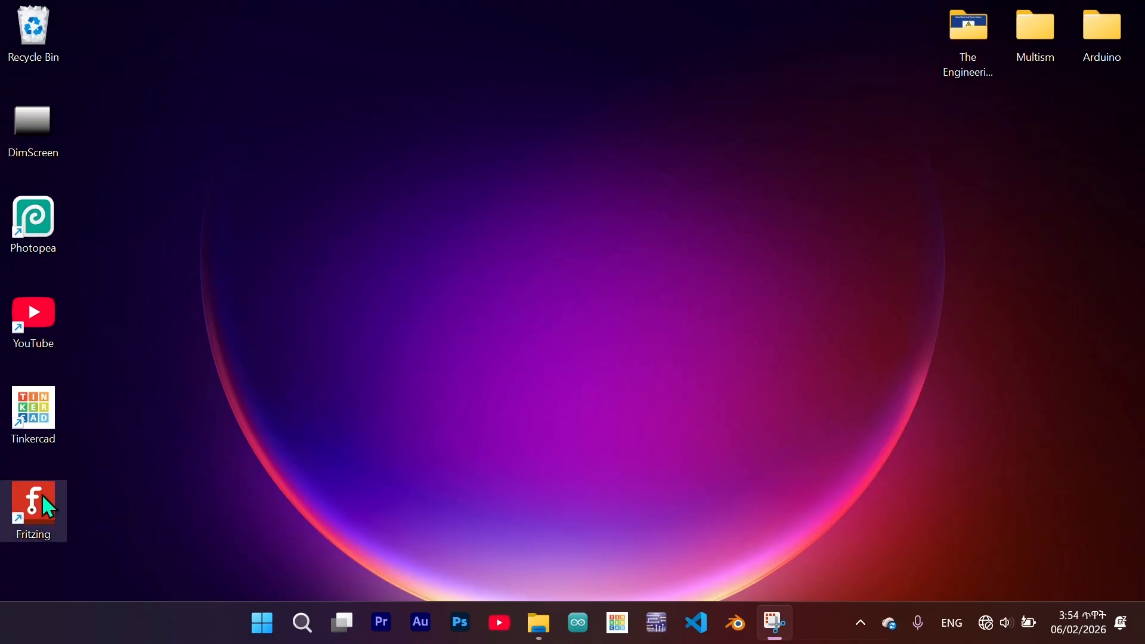
pyautogui.moveTo(42, 494); pyautogui.dragTo(507, 288)
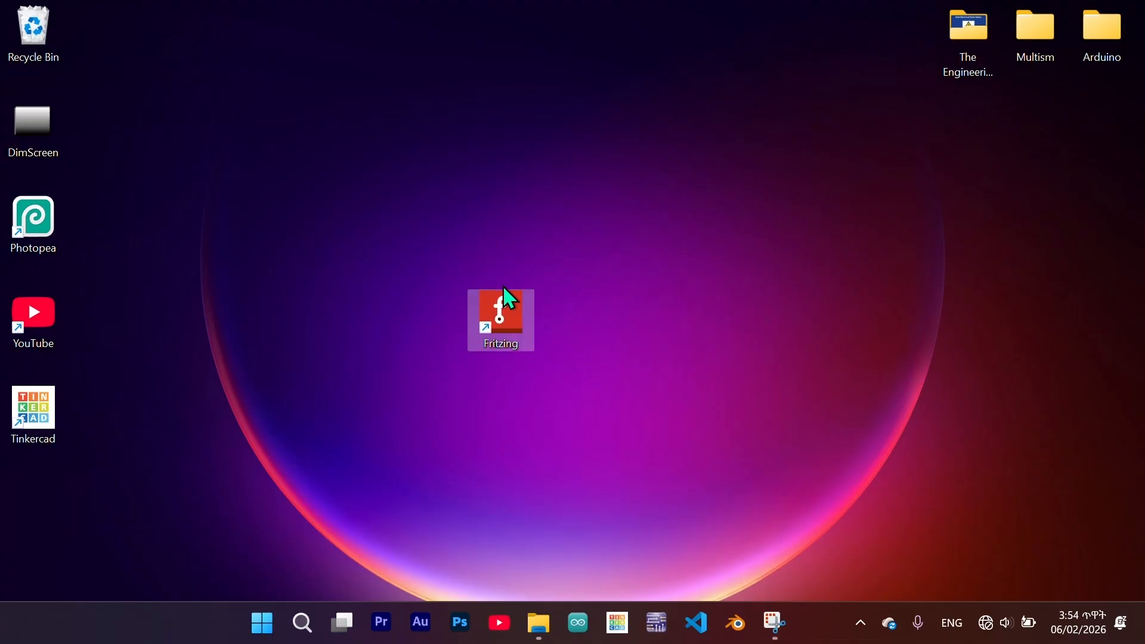
pyautogui.doubleClick(503, 303)
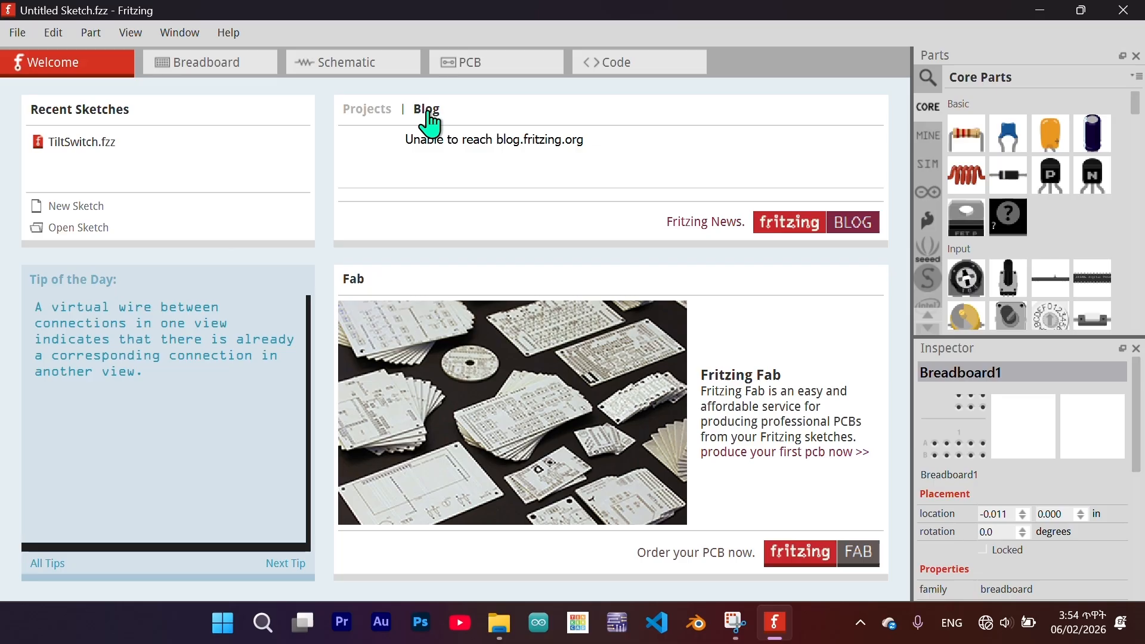
# Open the recent sketch TiltSwitch.fzz from the welcome page, examine its breadboard circuit, and close its window.
pyautogui.click(62, 77)
pyautogui.press('ctrl')
pyautogui.press('ctrl')
pyautogui.click(64, 143)
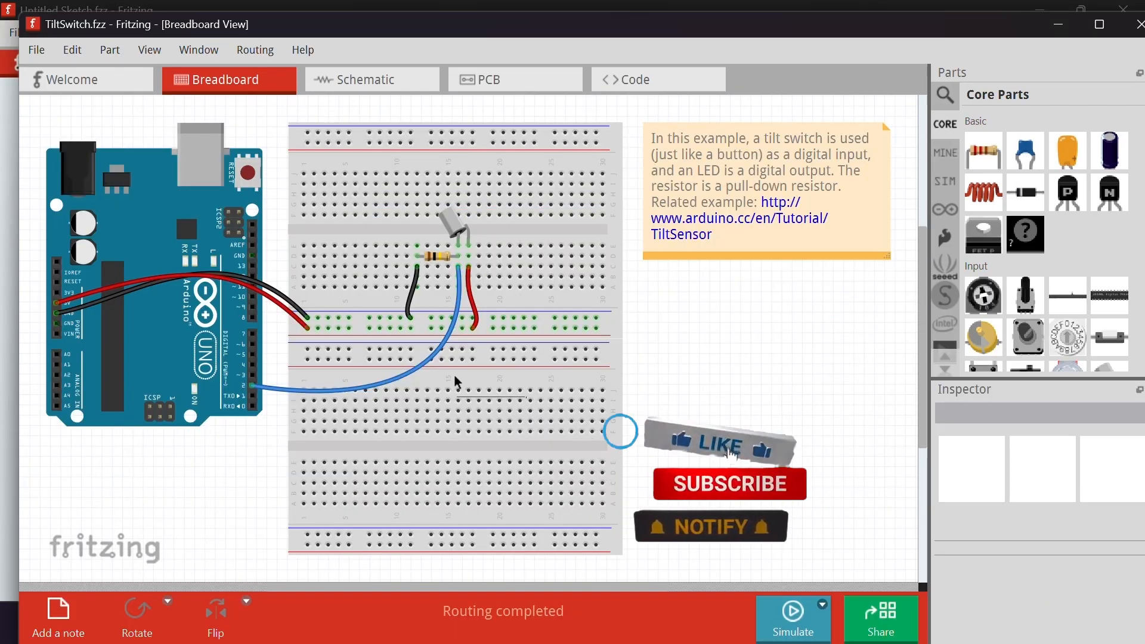
pyautogui.keyDown('ctrl'); pyautogui.scroll(-2, 455, 374); pyautogui.keyUp('ctrl')
pyautogui.moveTo(453, 376)
pyautogui.mouseDown(button='middle')
pyautogui.moveTo(517, 352)
pyautogui.moveTo(518, 392)
pyautogui.moveTo(442, 383)
pyautogui.moveTo(456, 373)
pyautogui.mouseUp(button='middle')
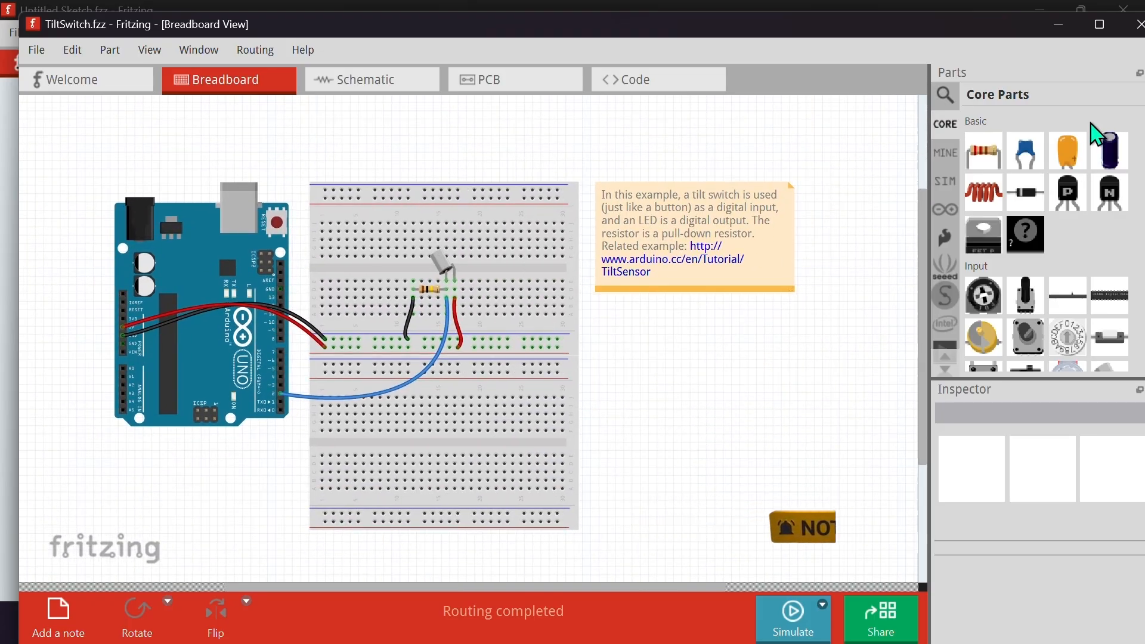
pyautogui.click(1135, 31)
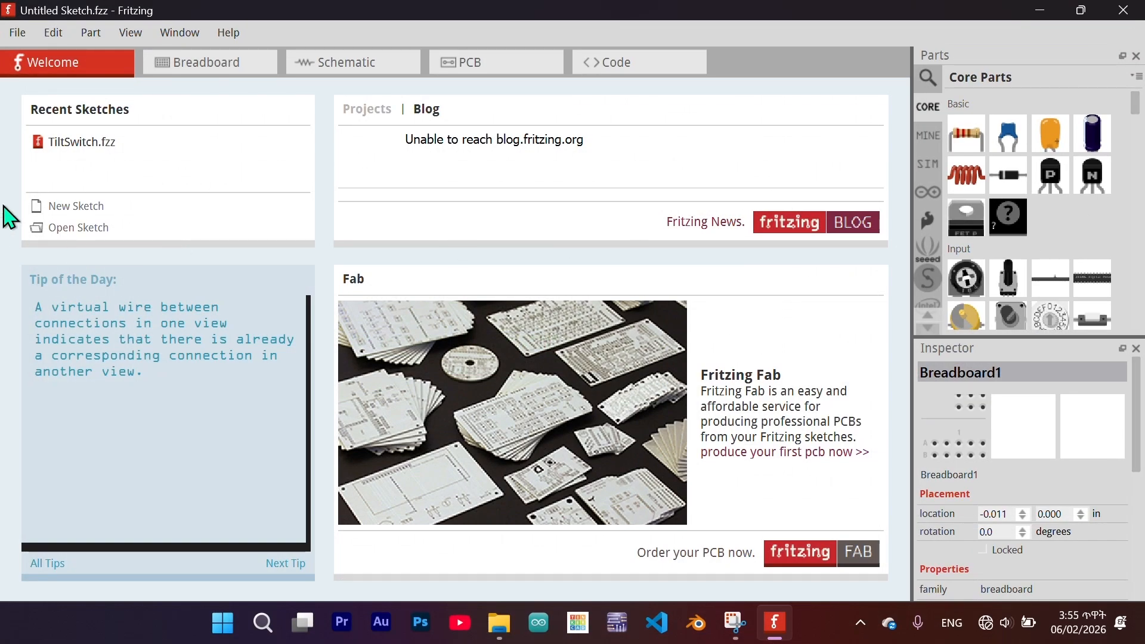
# Try creating a new sketch and opening an existing one from the welcome page, closing the sketch window and the file dialog again.
pyautogui.click(71, 208)
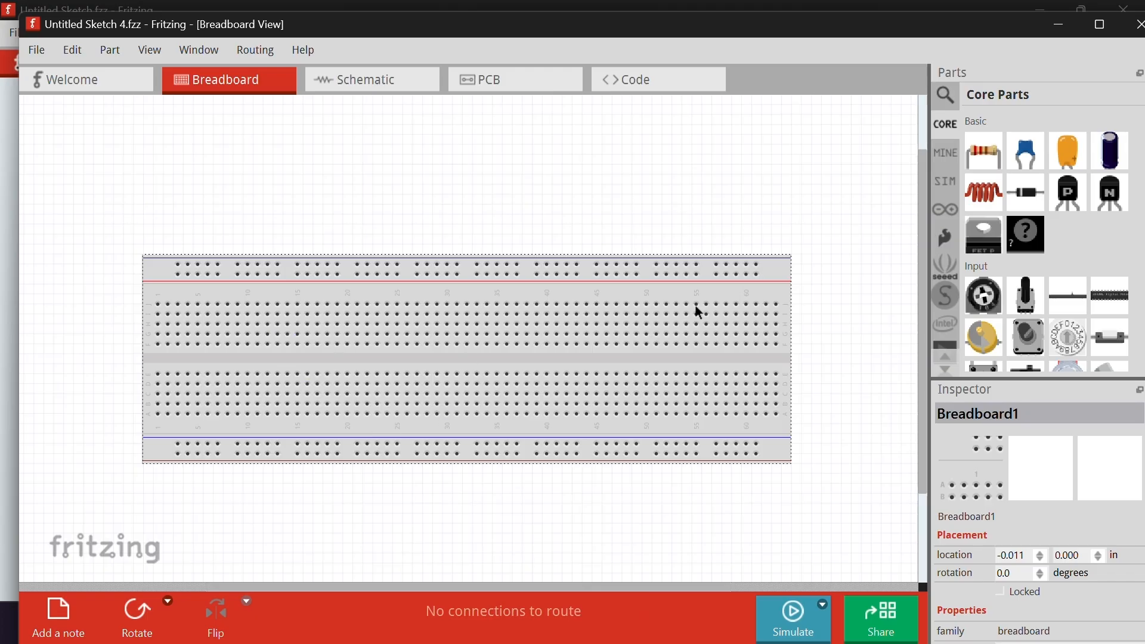
pyautogui.click(1101, 24)
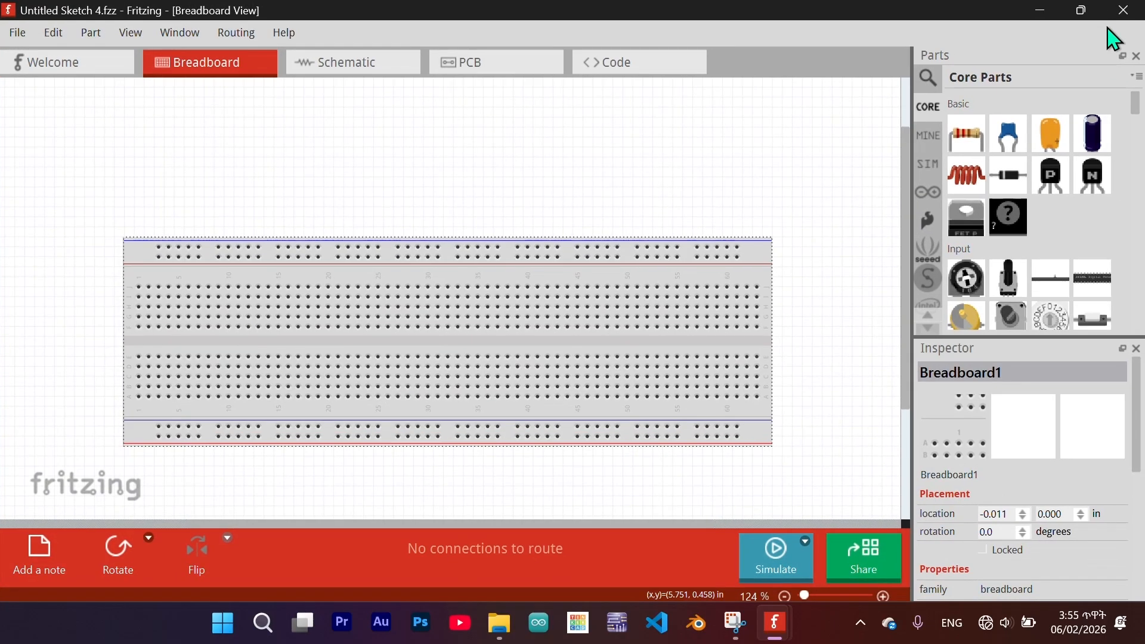
pyautogui.click(1124, 10)
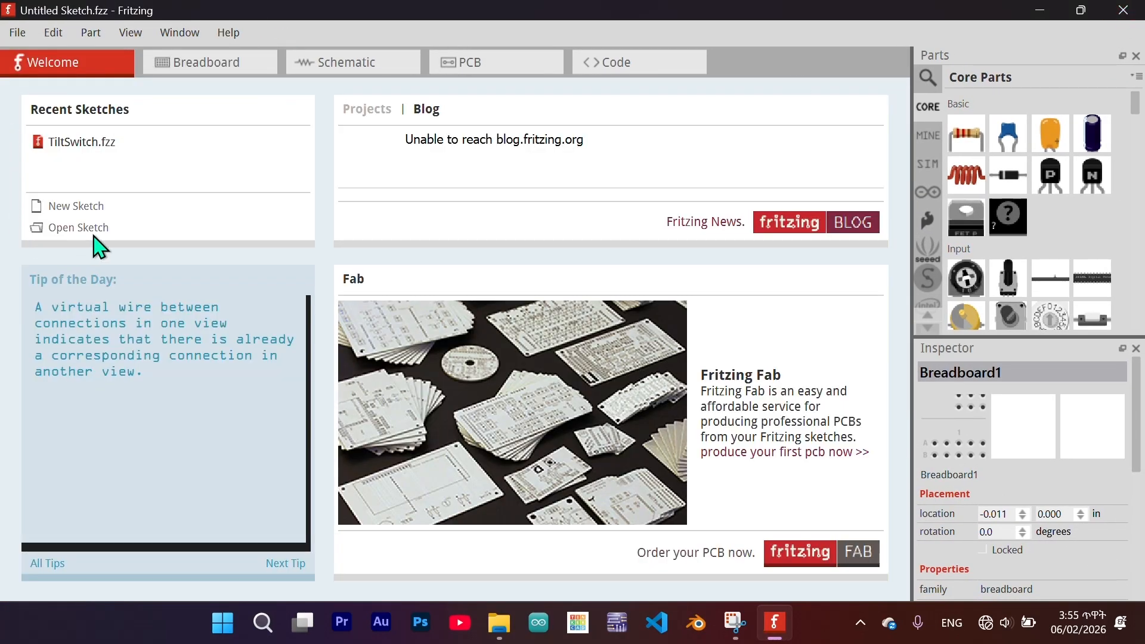
pyautogui.click(59, 228)
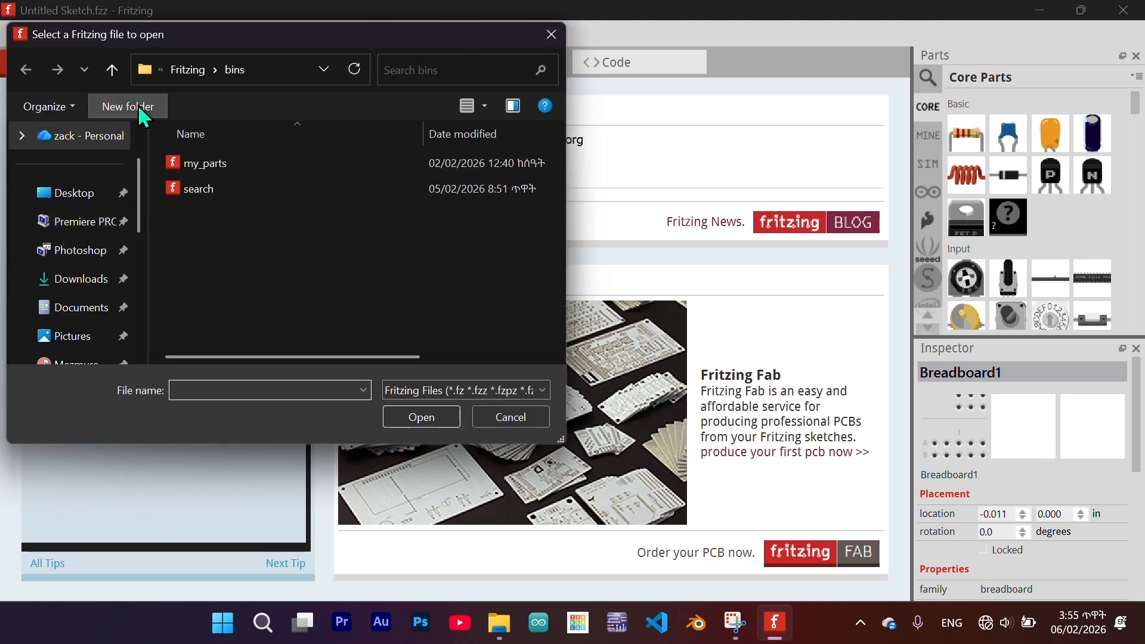
pyautogui.press('Escape')
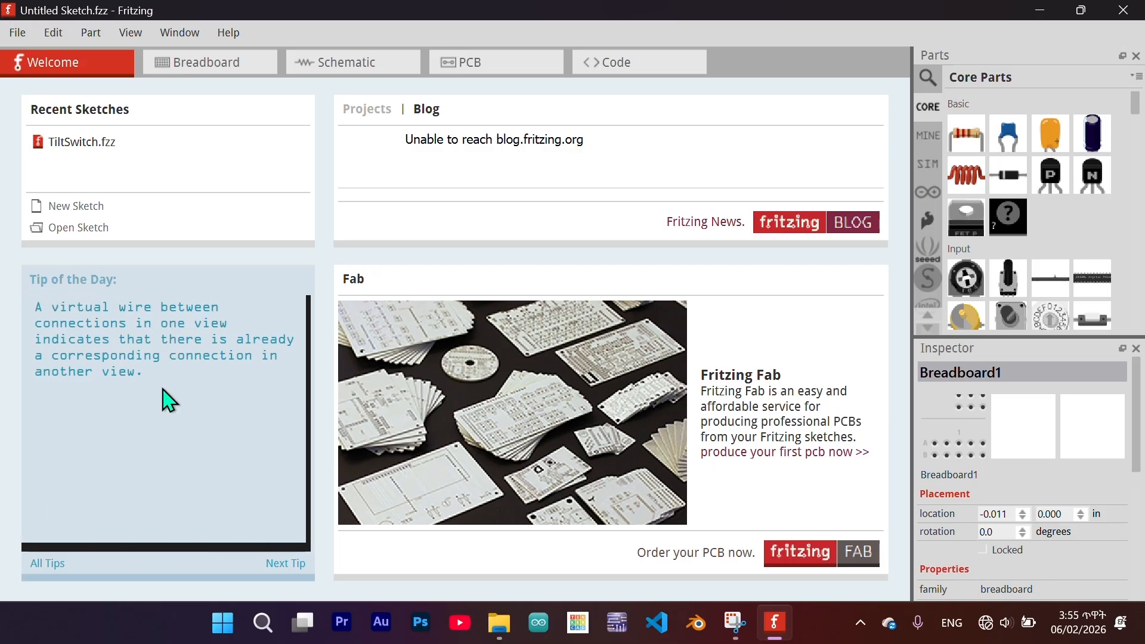
# Page through several further tips in the Tip of the Day box on the welcome page.
pyautogui.click(285, 576)
pyautogui.click(285, 576)
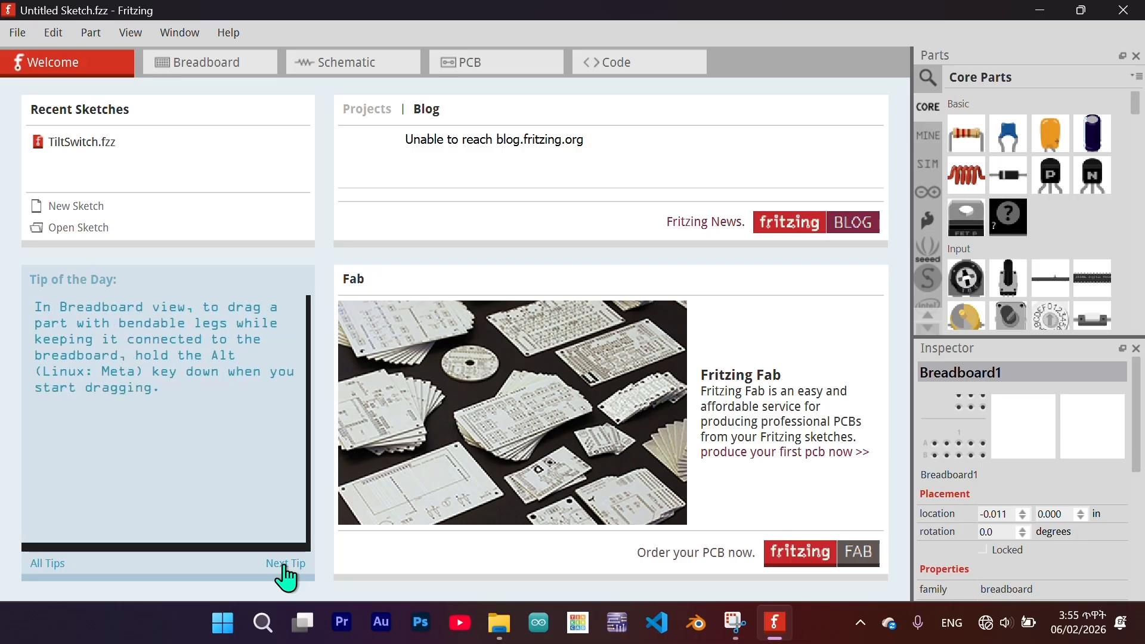
pyautogui.click(285, 576)
pyautogui.click(284, 567)
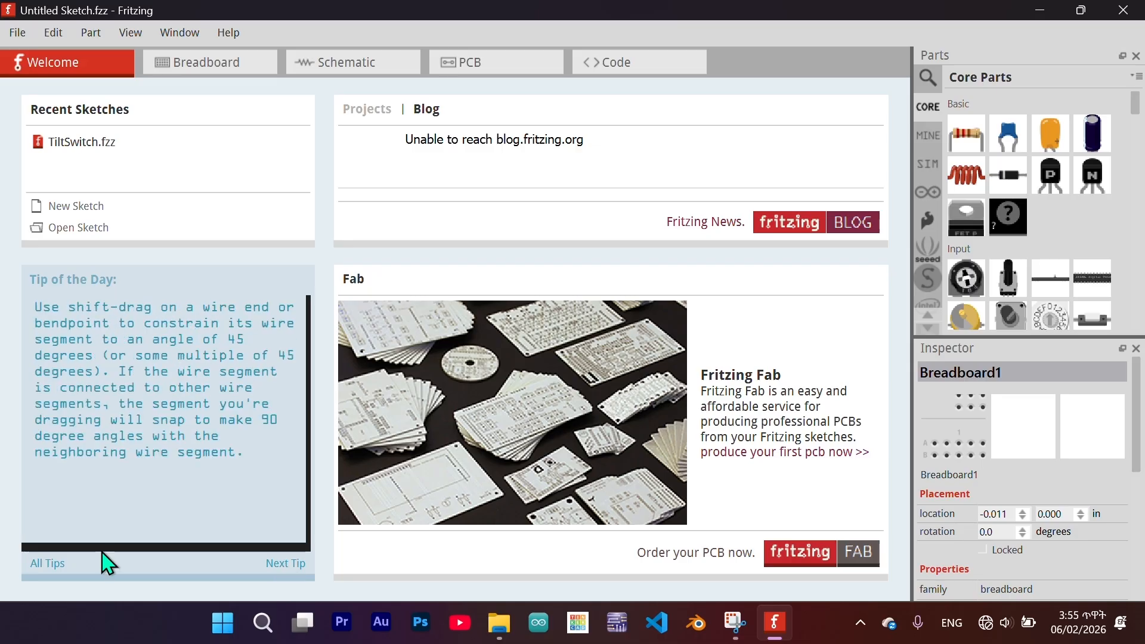
# Open the complete Tips and Tricks list, read through its sections on parts, wires and connections, and close it.
pyautogui.click(45, 566)
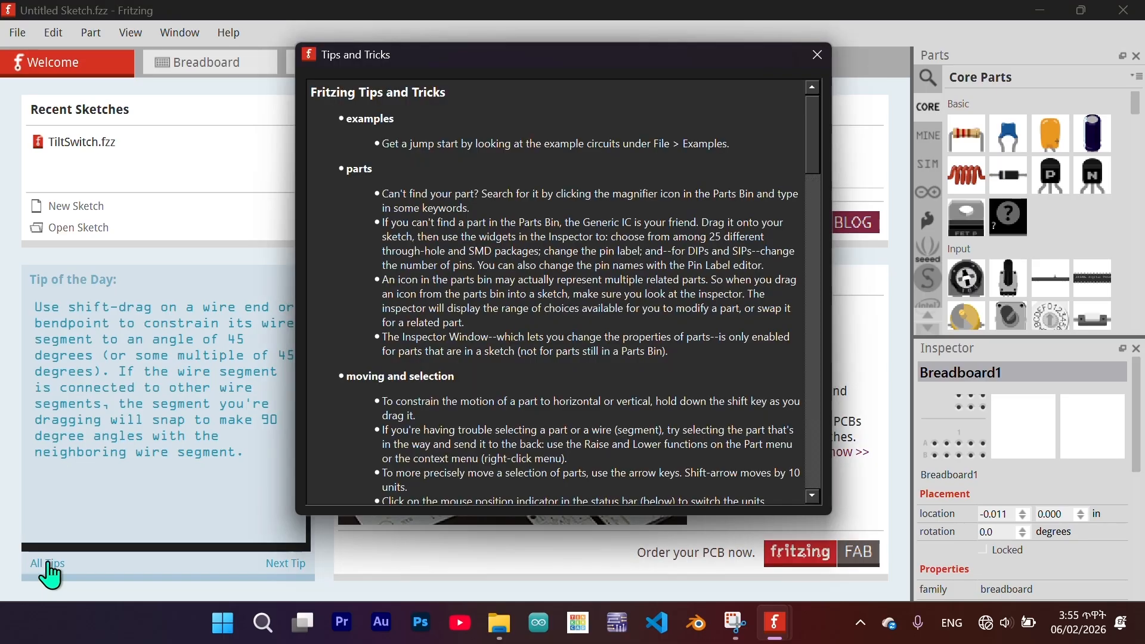
pyautogui.scroll(-3, 594, 336)
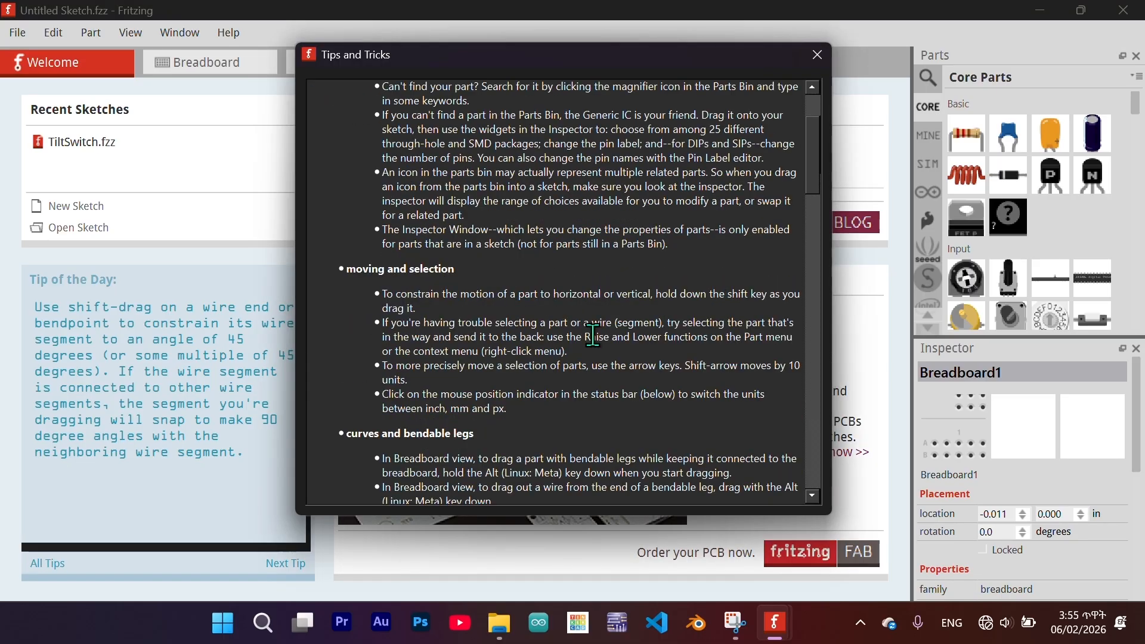
pyautogui.scroll(-4, 594, 336)
pyautogui.scroll(-16, 594, 335)
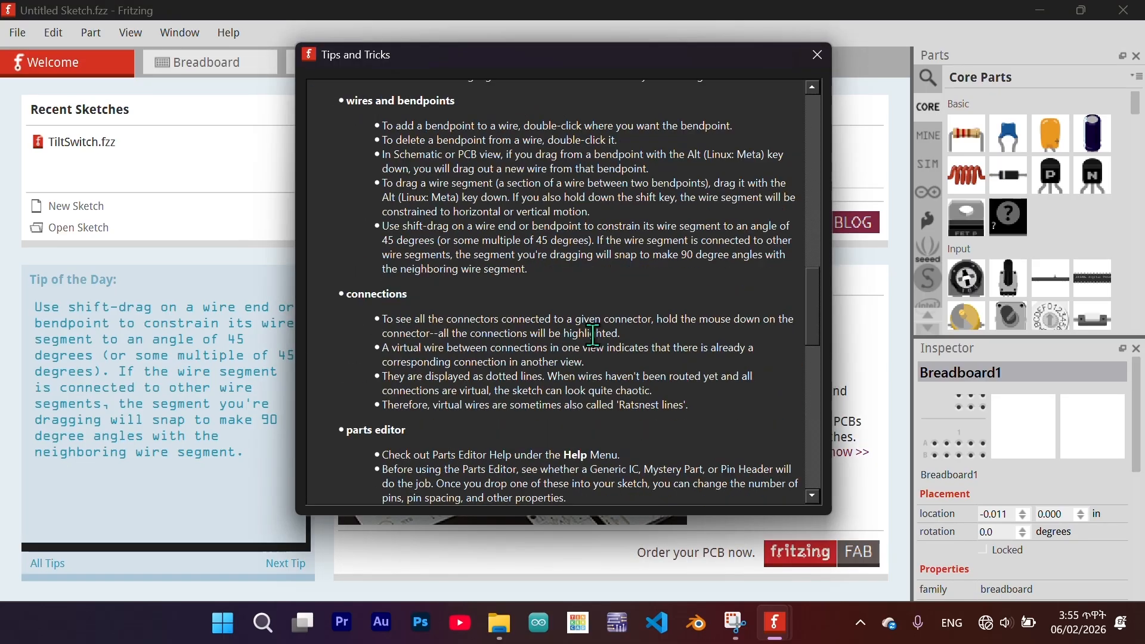
pyautogui.scroll(1, 594, 336)
pyautogui.click(817, 57)
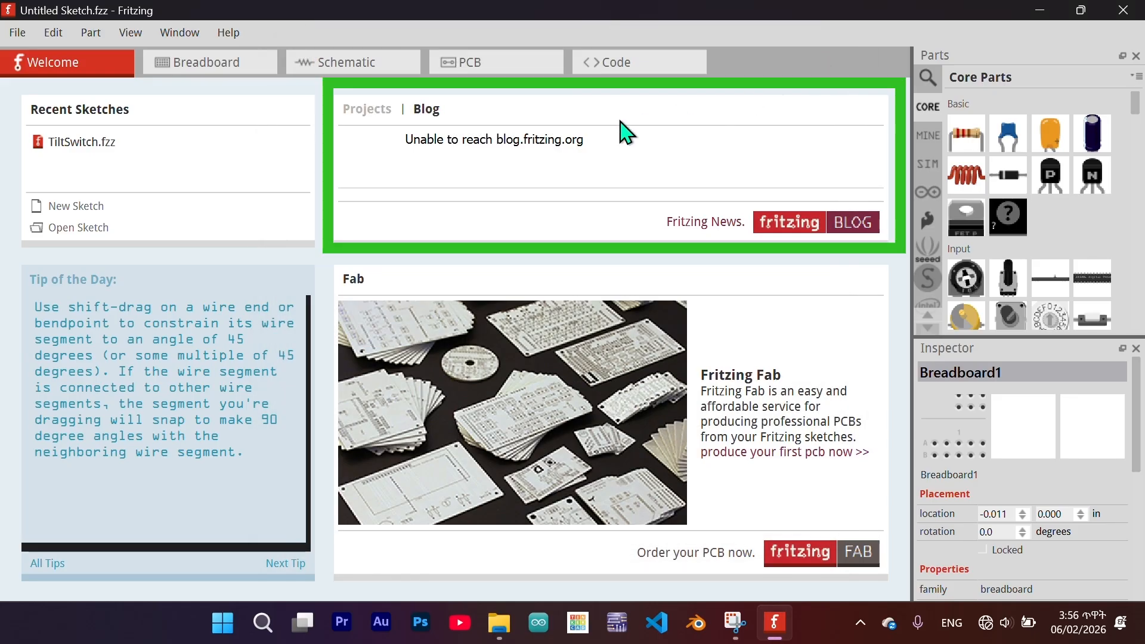
# View the Projects feed on the welcome page and return to the Blog feed.
pyautogui.click(353, 110)
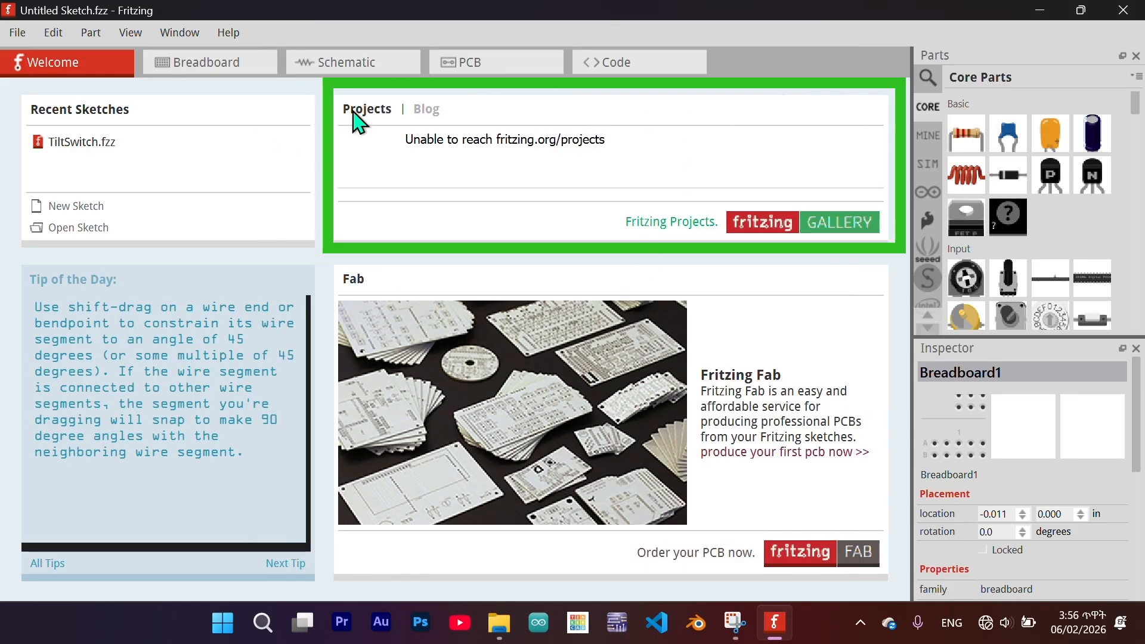
pyautogui.click(421, 115)
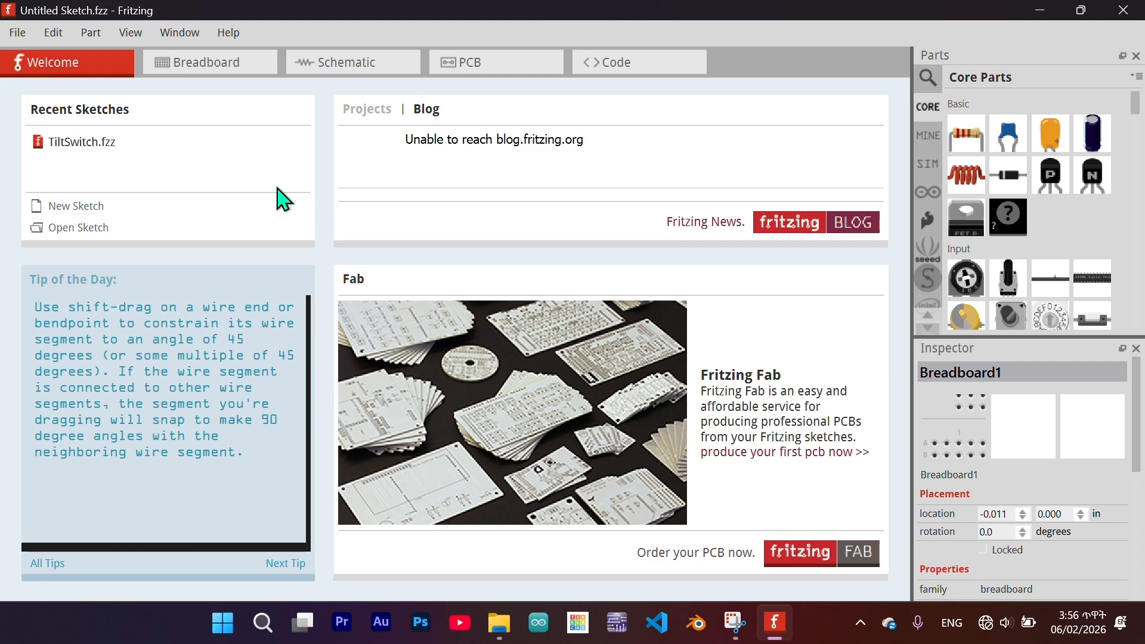
# Create a new sketch from the welcome page and view its entire breadboard.
pyautogui.click(58, 206)
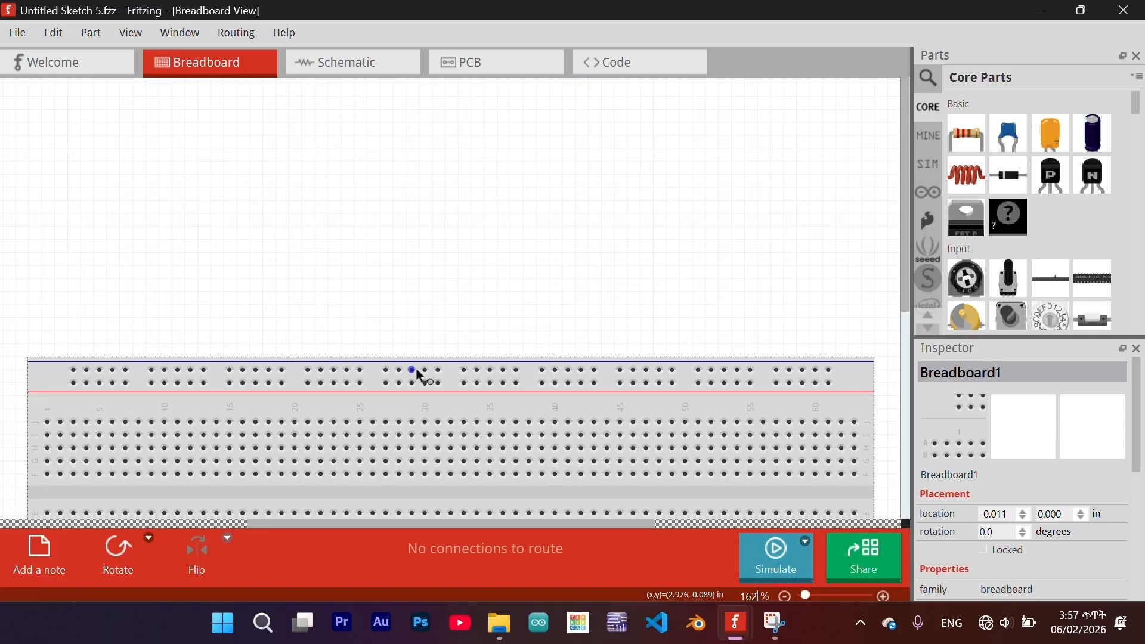
pyautogui.scroll(-3, 418, 374)
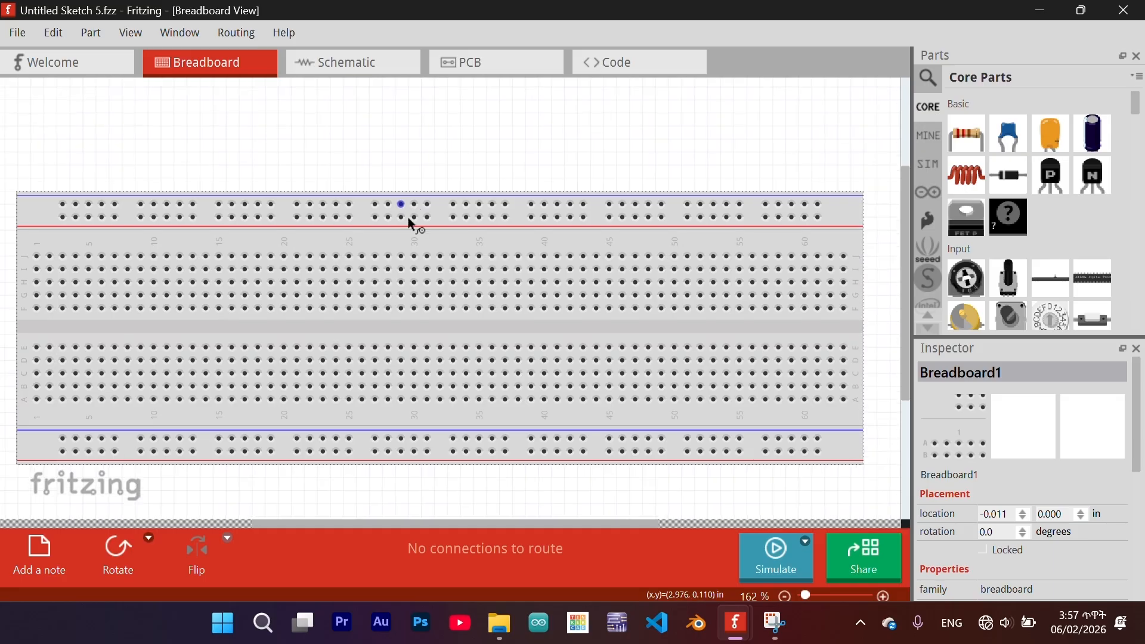
pyautogui.keyDown('ctrl'); pyautogui.scroll(-3, 425, 282); pyautogui.keyUp('ctrl')
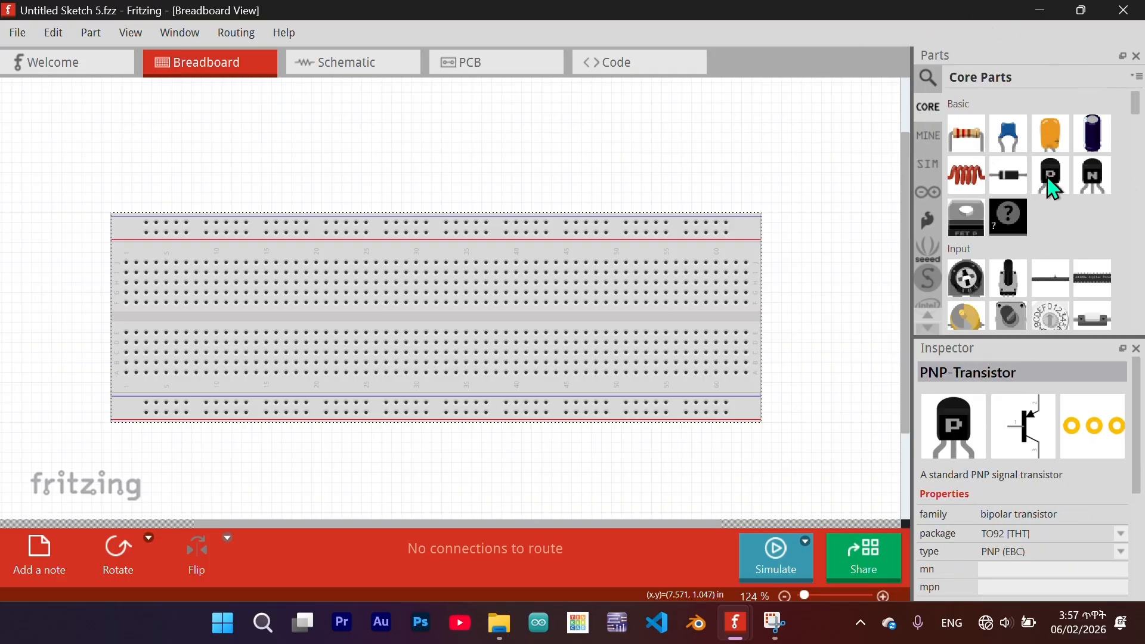
# Browse the Core Parts categories from Basic to Connection, and check the My Parts bin with its options.
pyautogui.scroll(-1, 1052, 191)
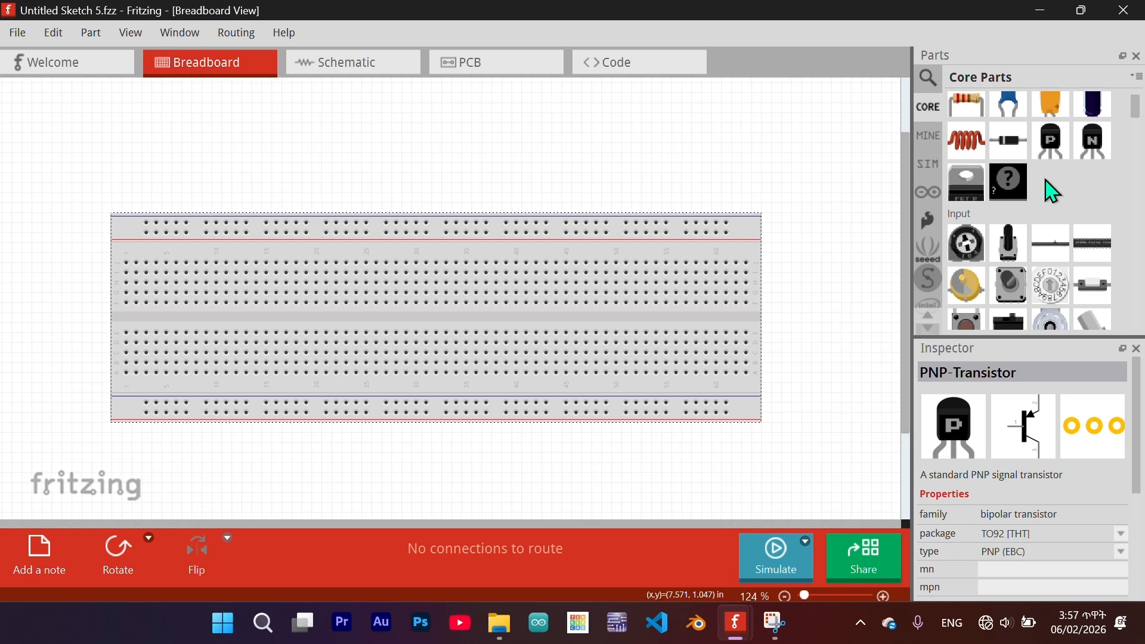
pyautogui.scroll(-5, 1052, 191)
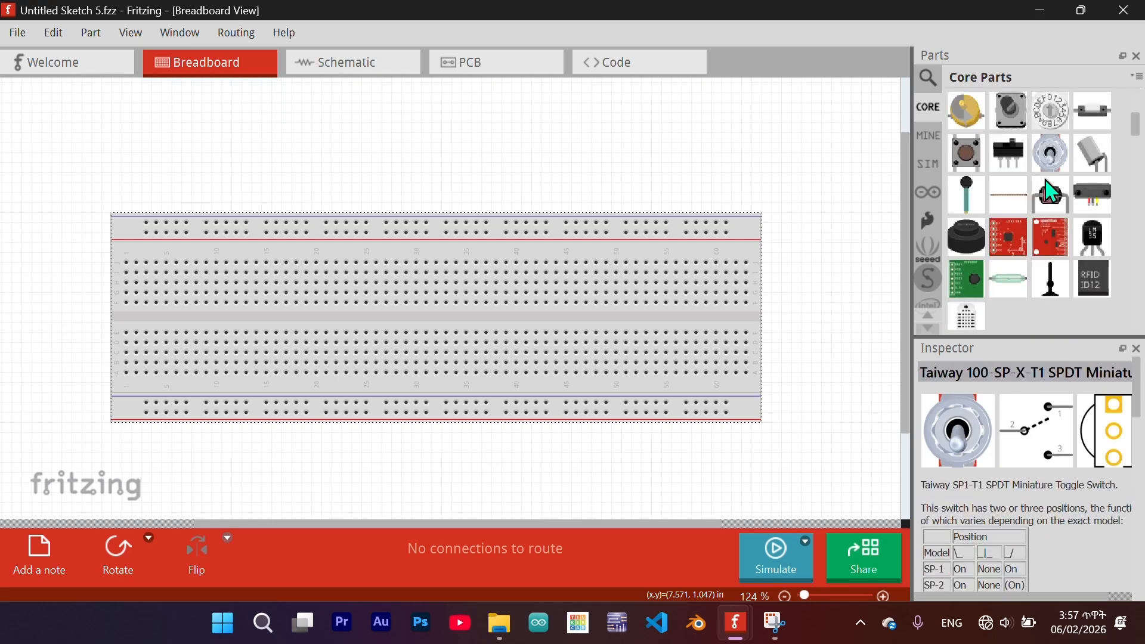
pyautogui.scroll(-5, 1052, 191)
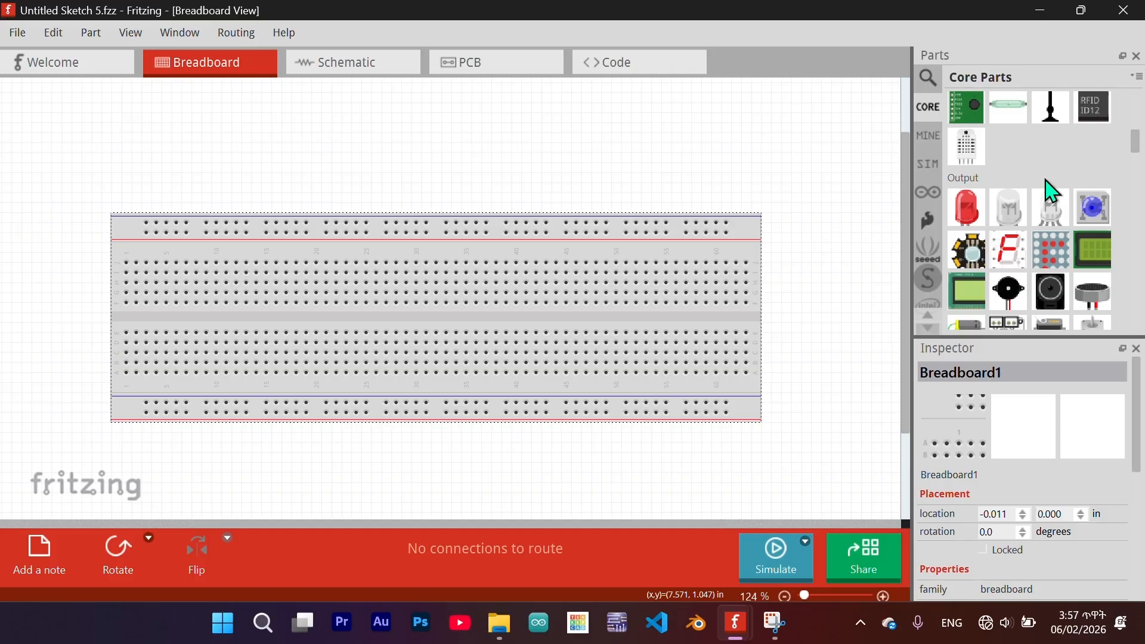
pyautogui.scroll(-5, 1051, 190)
pyautogui.scroll(-8, 1052, 191)
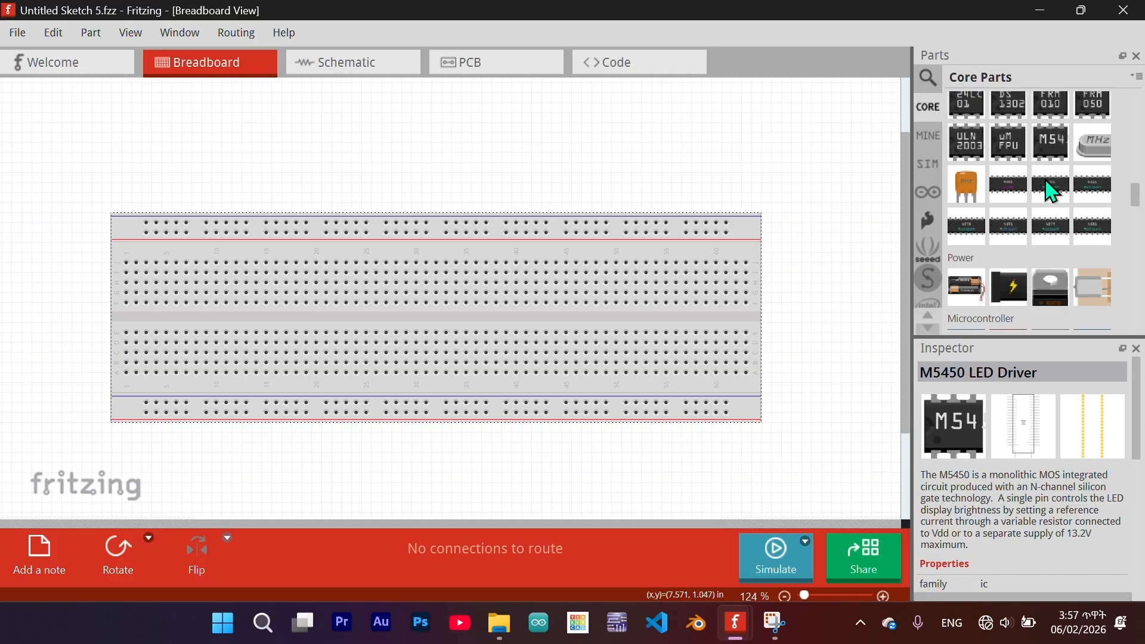
pyautogui.scroll(-3, 1052, 191)
pyautogui.scroll(-4, 1051, 191)
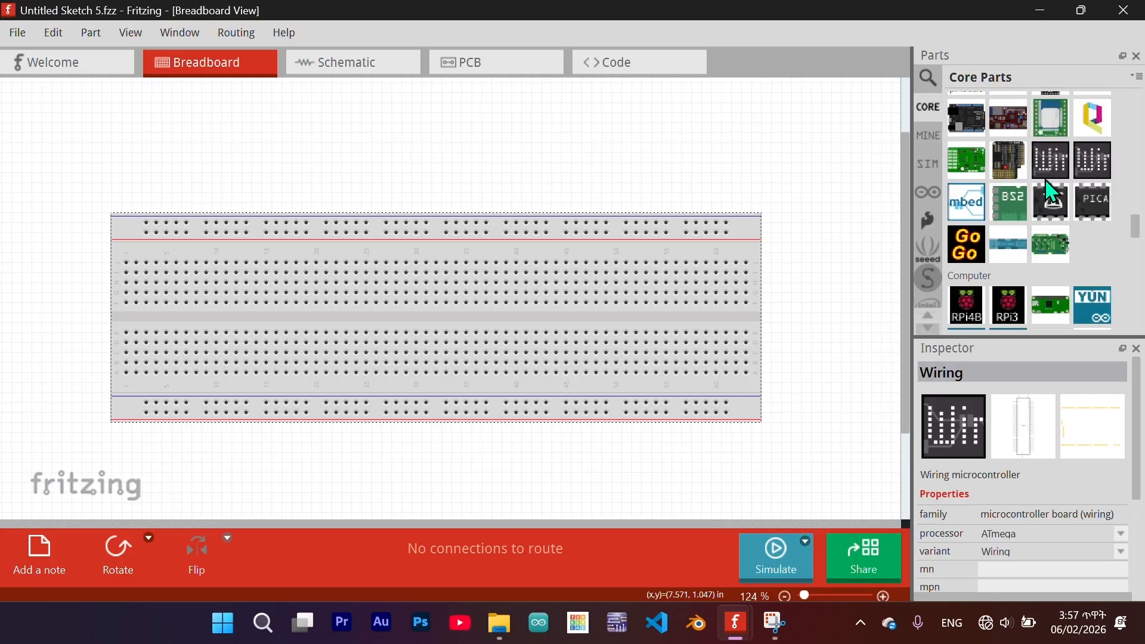
pyautogui.scroll(-3, 1052, 190)
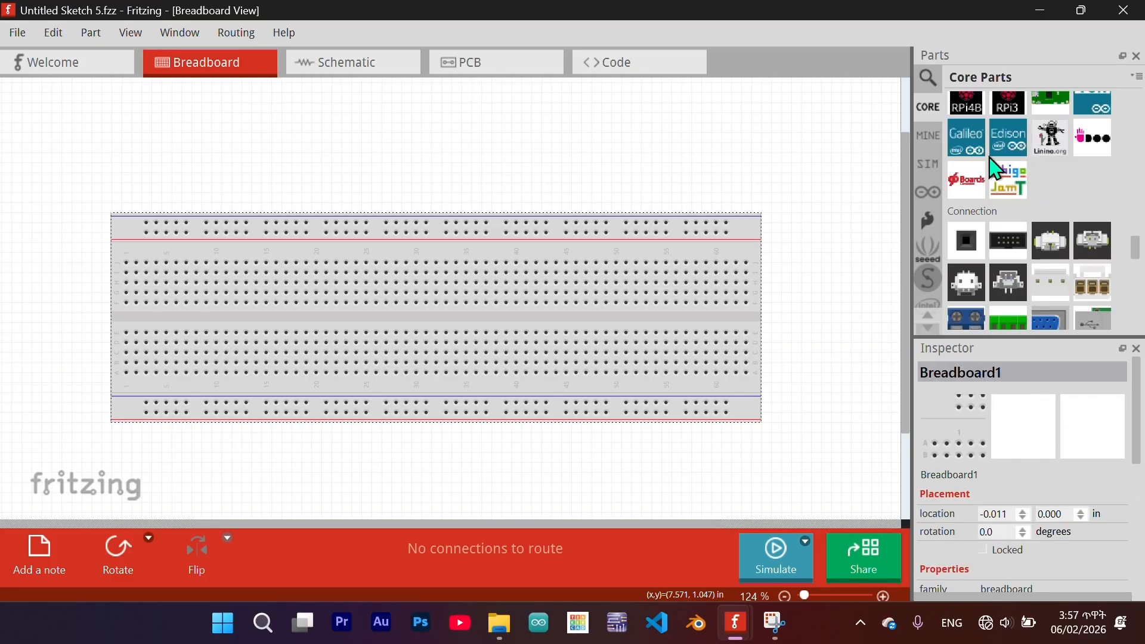
pyautogui.click(932, 139)
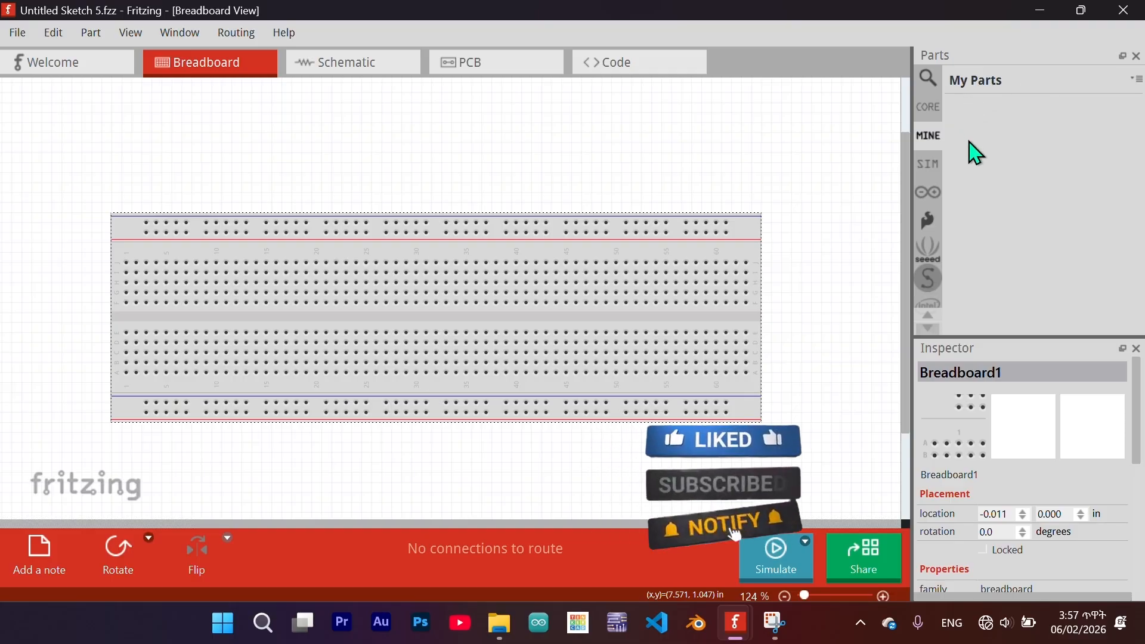
pyautogui.click(1138, 79)
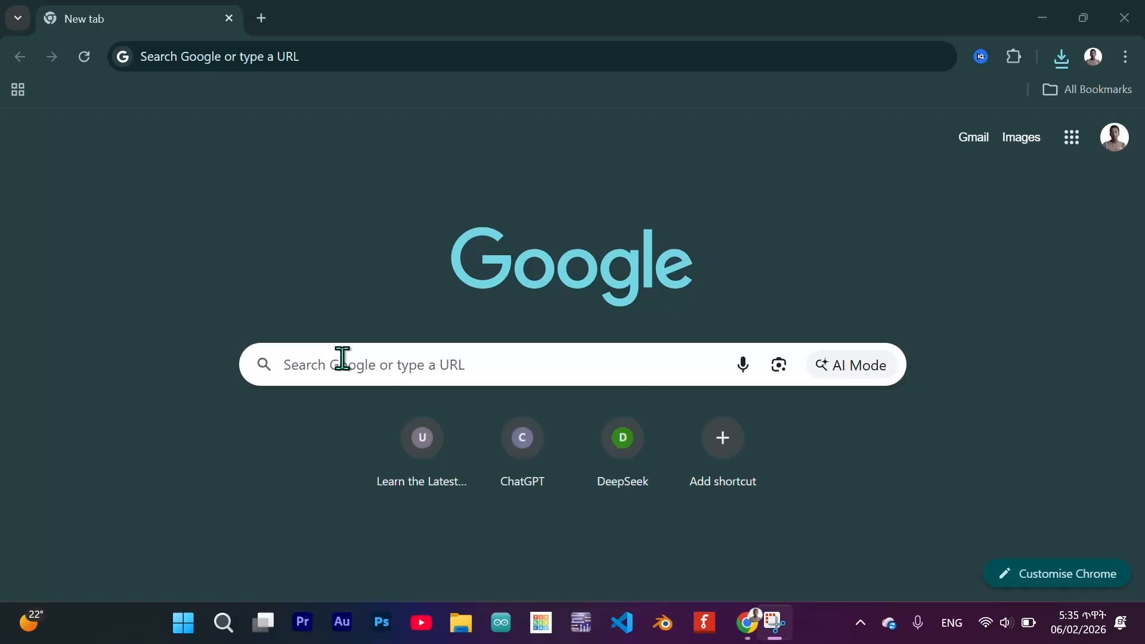
# Search Google for "distance sensor module frtzing part" and open the HC-SR04 Project page on fritzing.org.
pyautogui.click(343, 359)
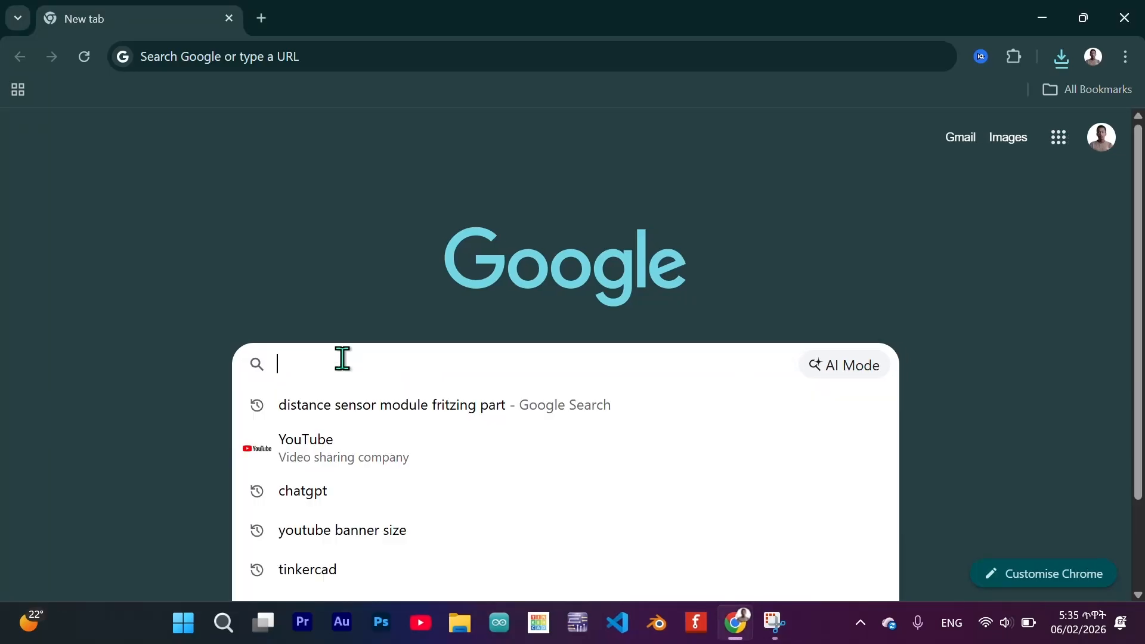
pyautogui.write('distance sensor module frtzing part')
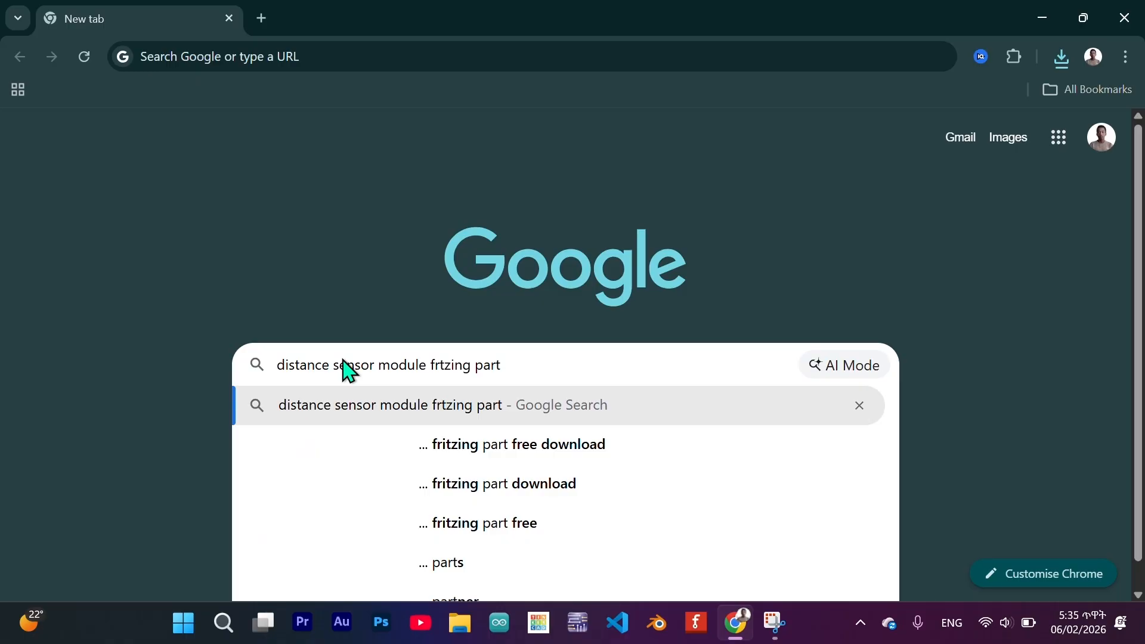
pyautogui.press('Return')
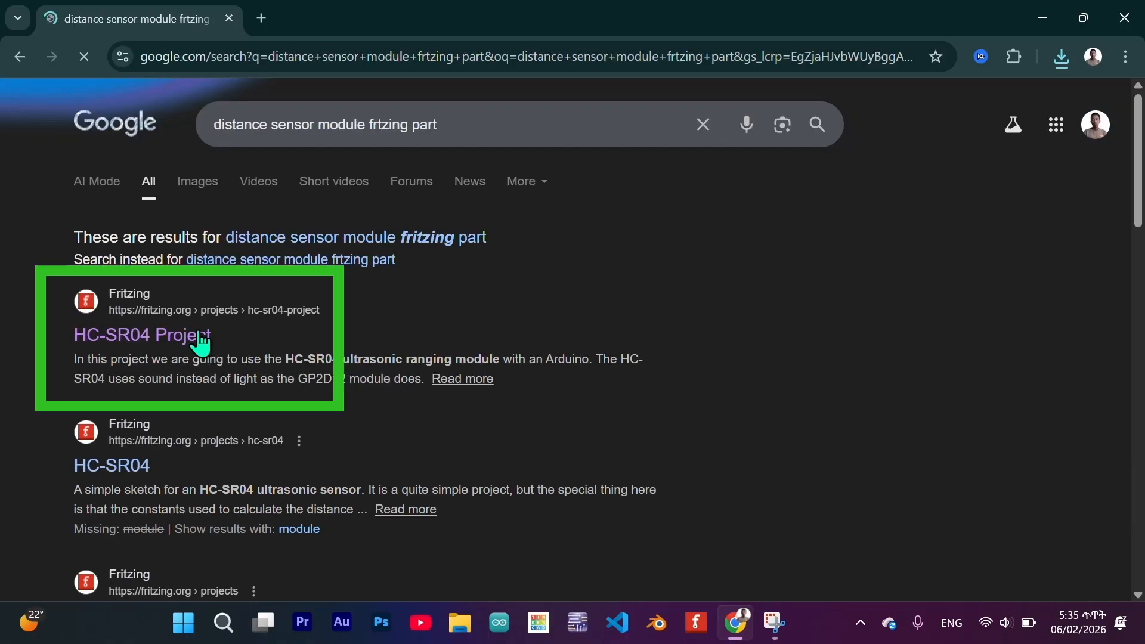
pyautogui.click(159, 335)
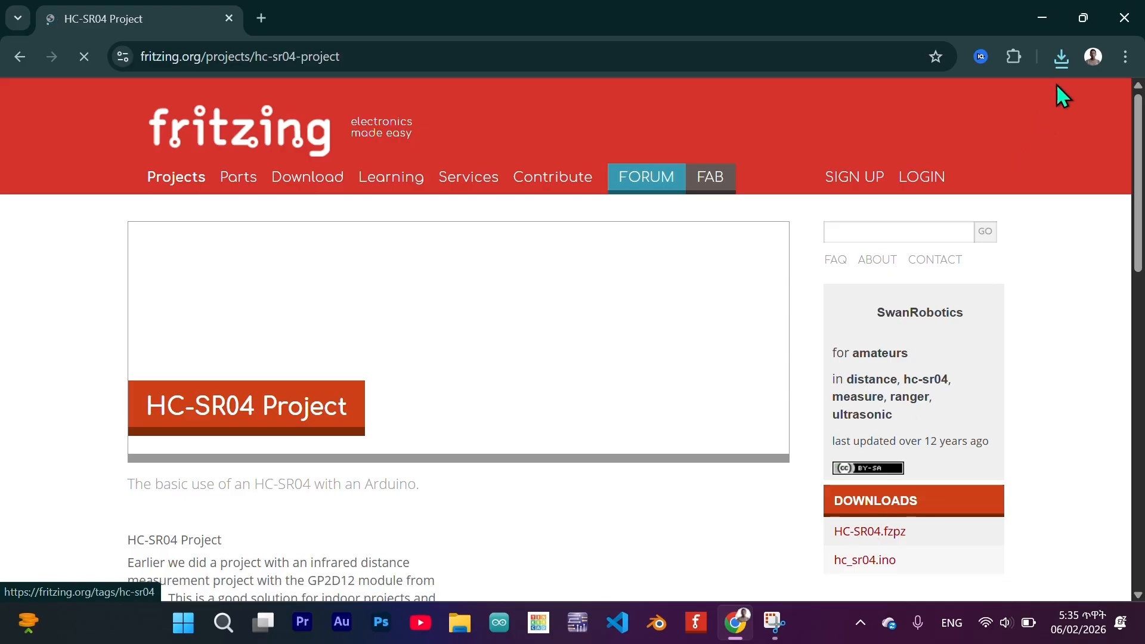
# Check the HC-SR04.fzpz file in the recent download history and look over the HC-SR04 project page.
pyautogui.click(1062, 58)
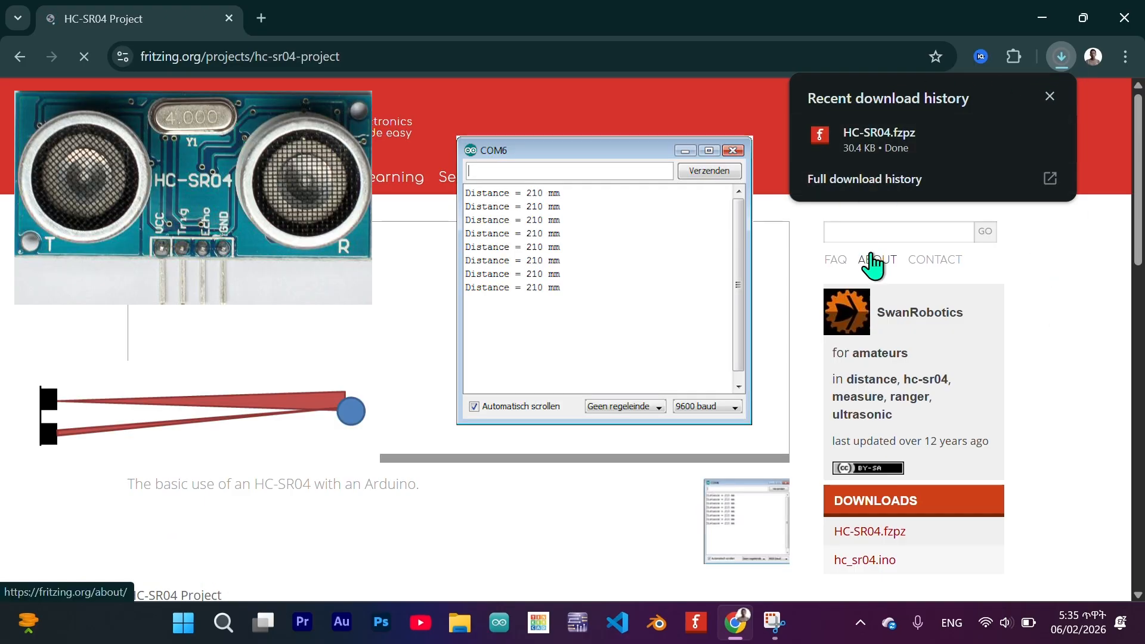
pyautogui.click(635, 475)
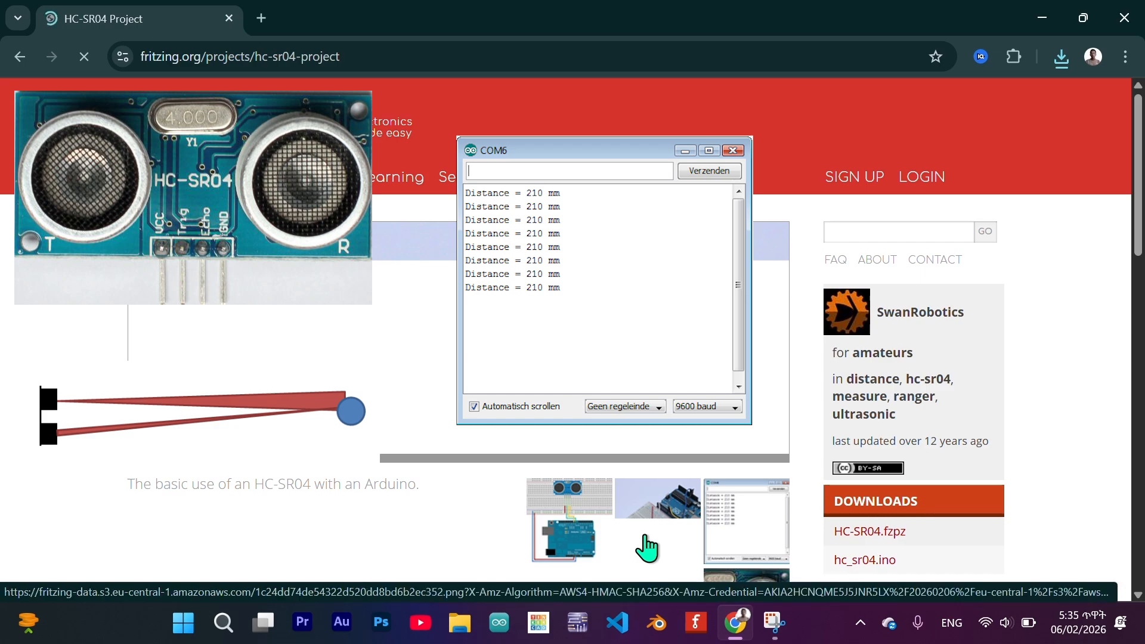
pyautogui.scroll(-1, 647, 547)
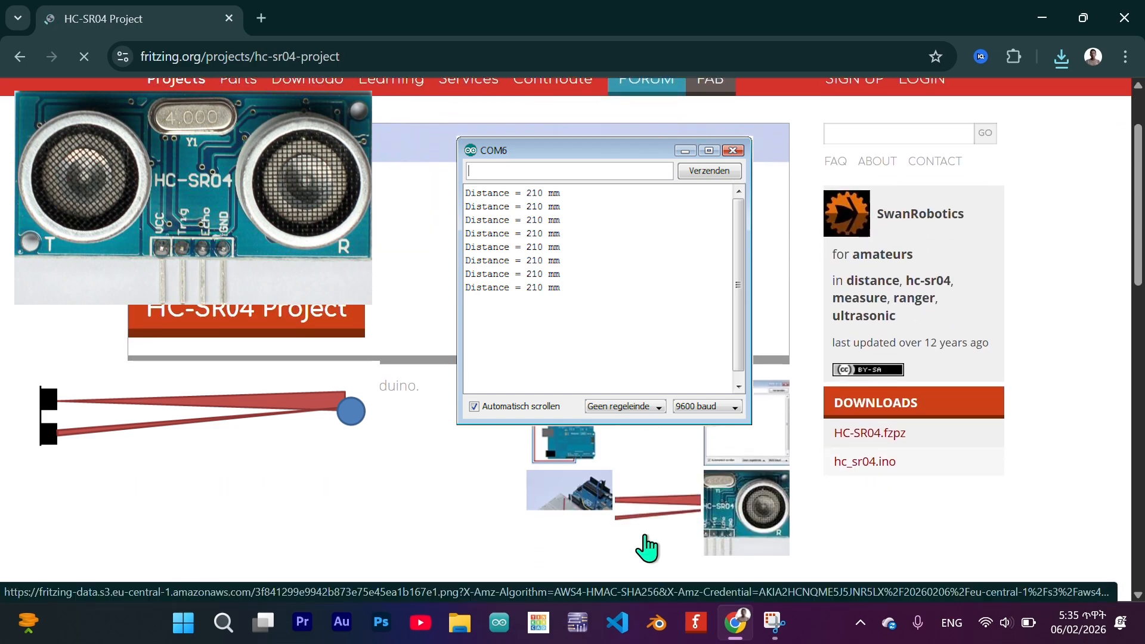
pyautogui.scroll(-1, 647, 548)
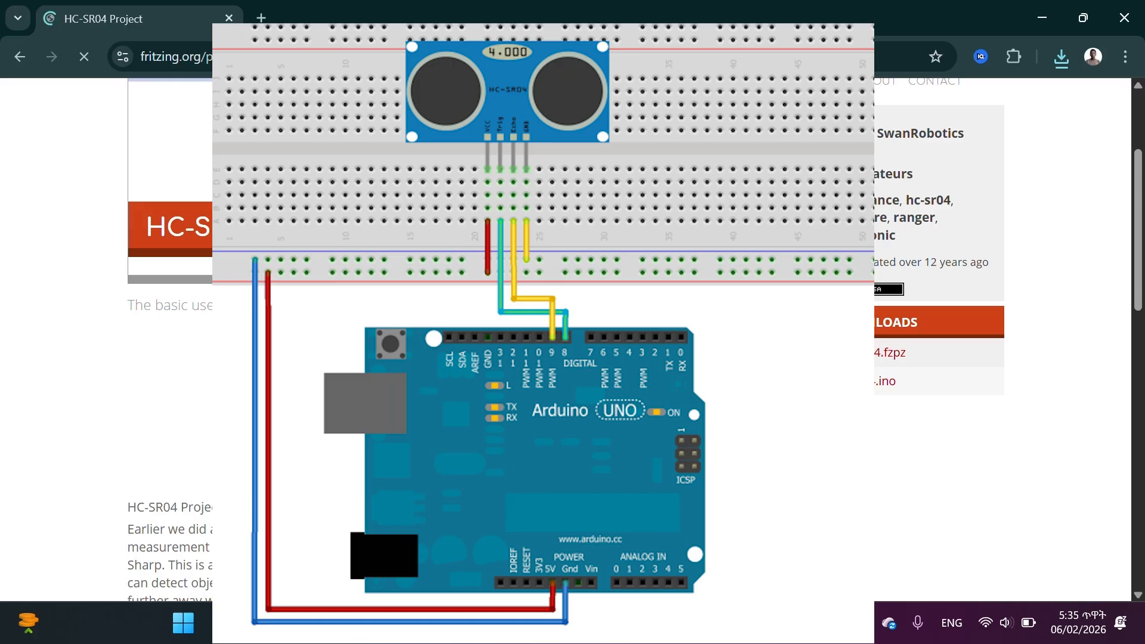
pyautogui.scroll(-2, 648, 547)
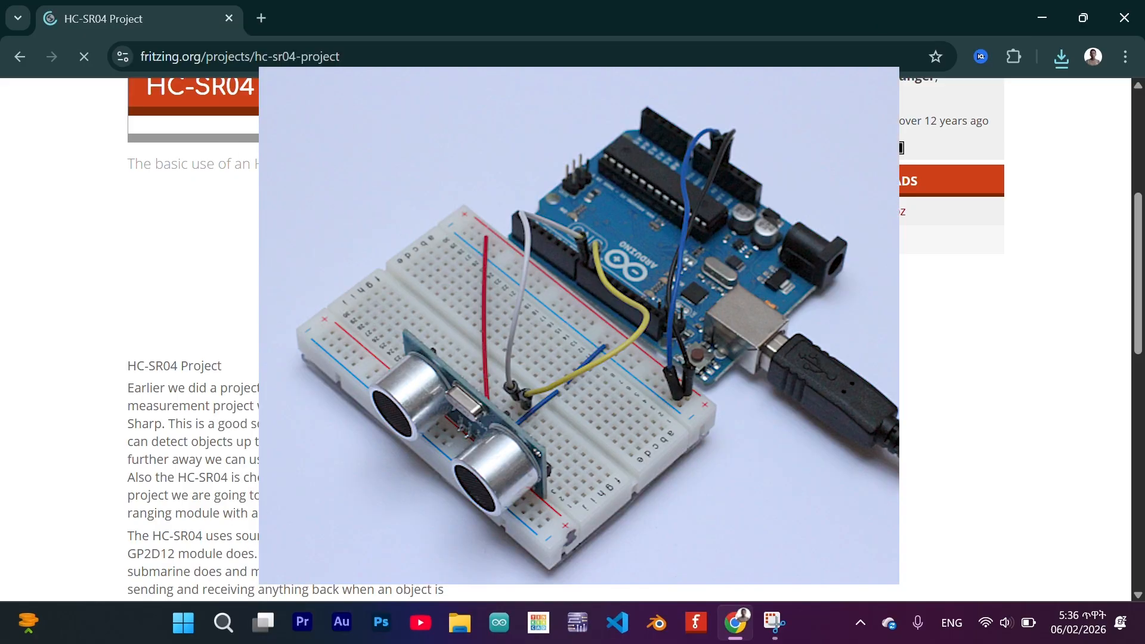
pyautogui.scroll(3, 866, 451)
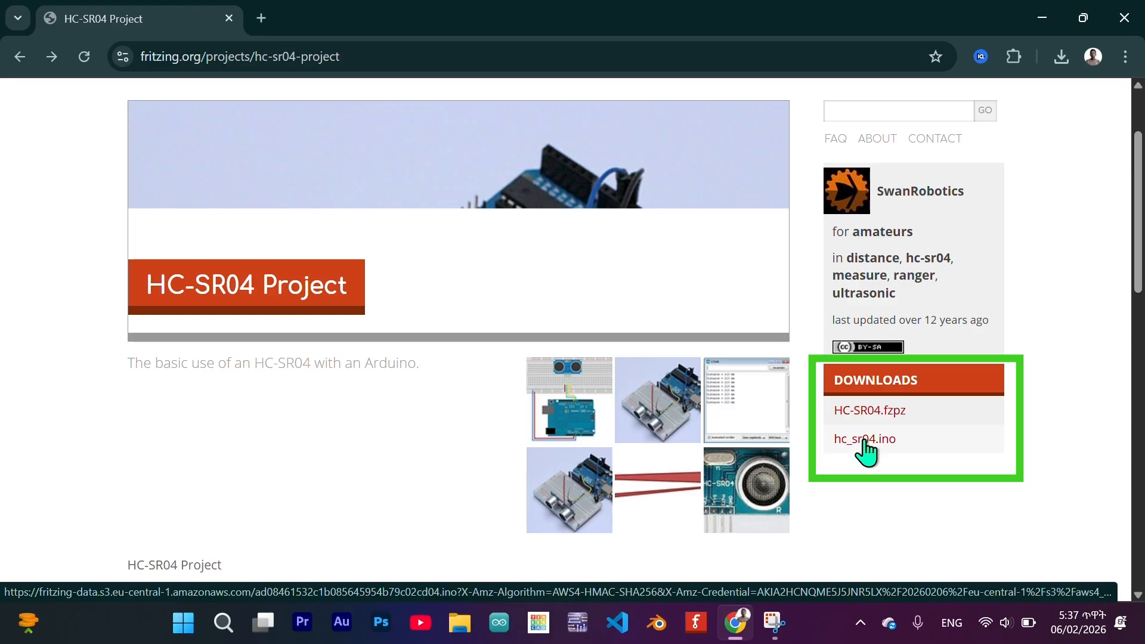
# Open the hc_sr04.ino Arduino code from the project's downloads and select all of it.
pyautogui.click(864, 440)
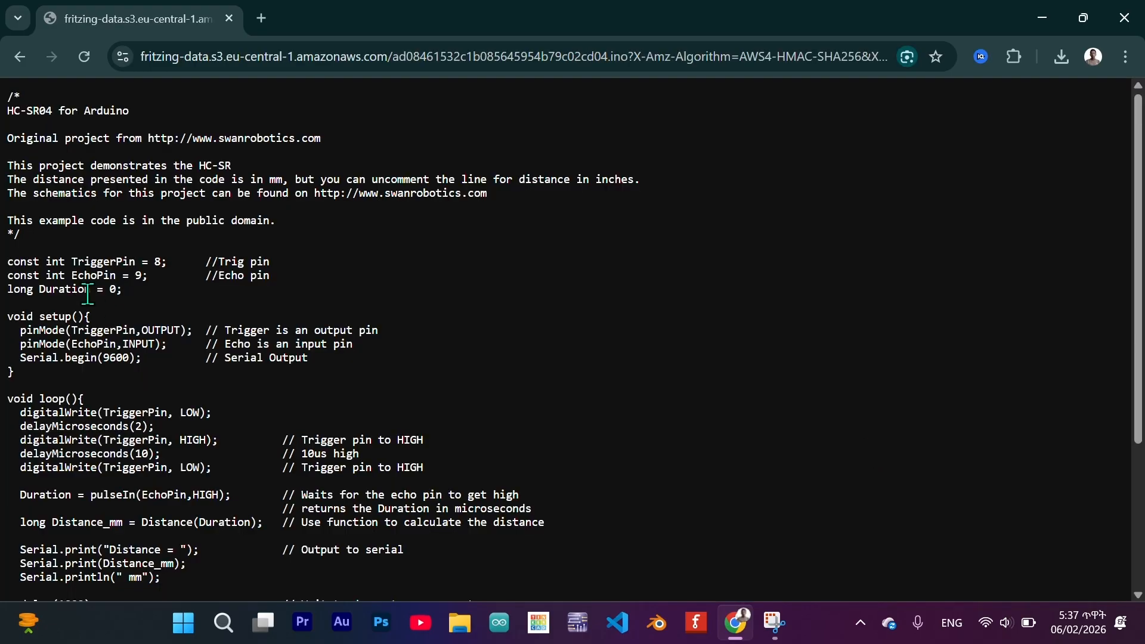
pyautogui.hotkey('ctrl', 'a')
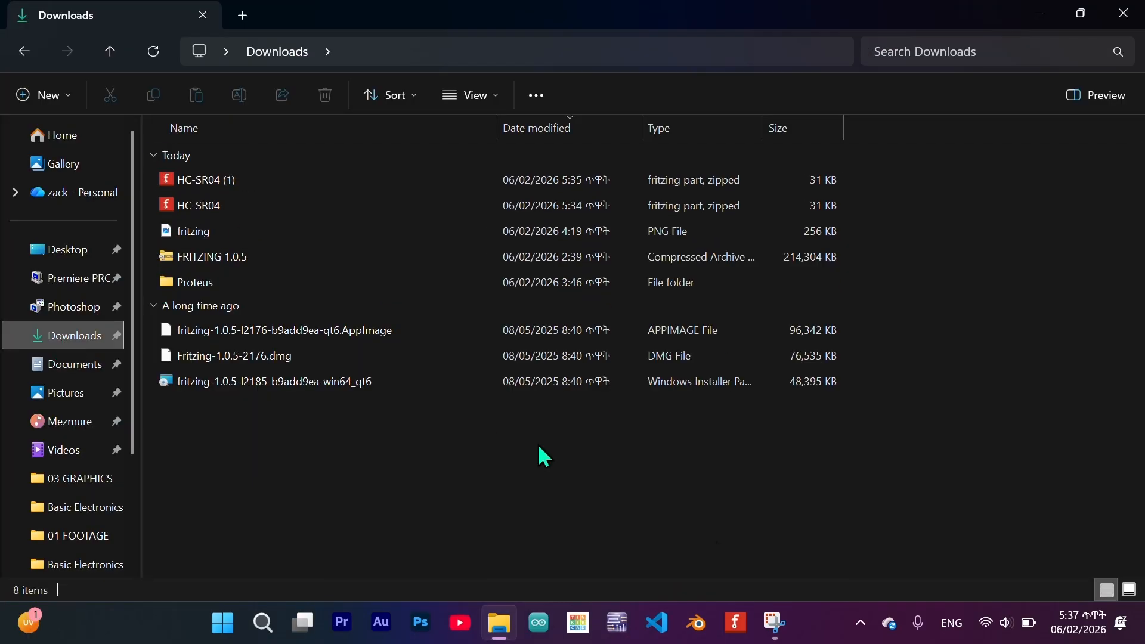
# Switch to Fritzing and import the downloaded HC-SR04 part file from Downloads into the My Parts bin.
pyautogui.click(739, 626)
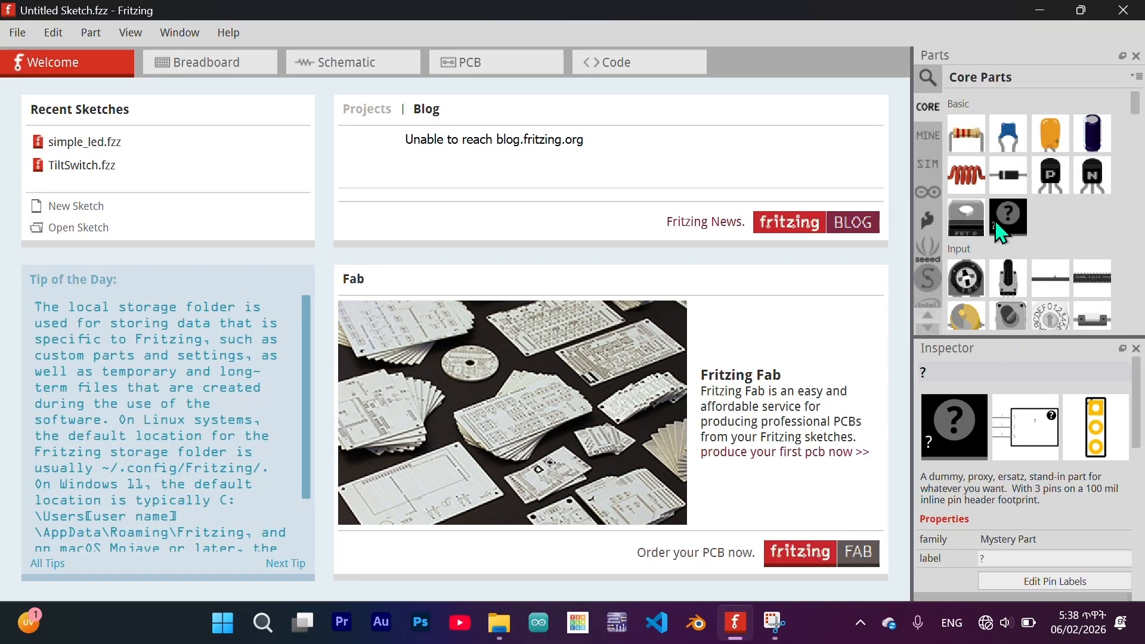
pyautogui.click(930, 139)
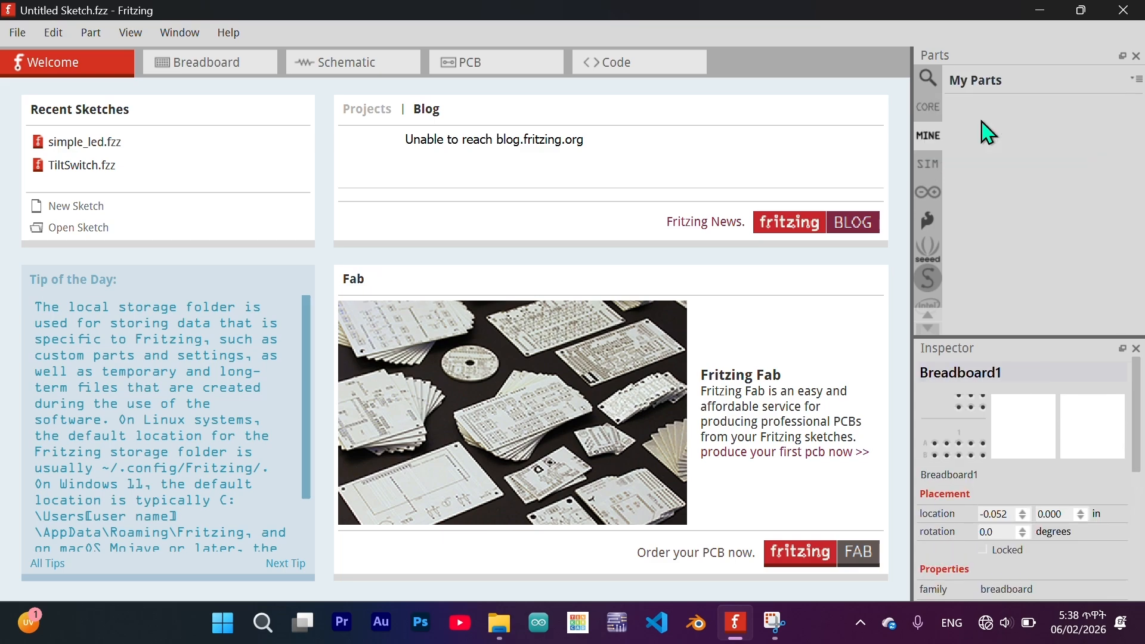
pyautogui.click(1136, 79)
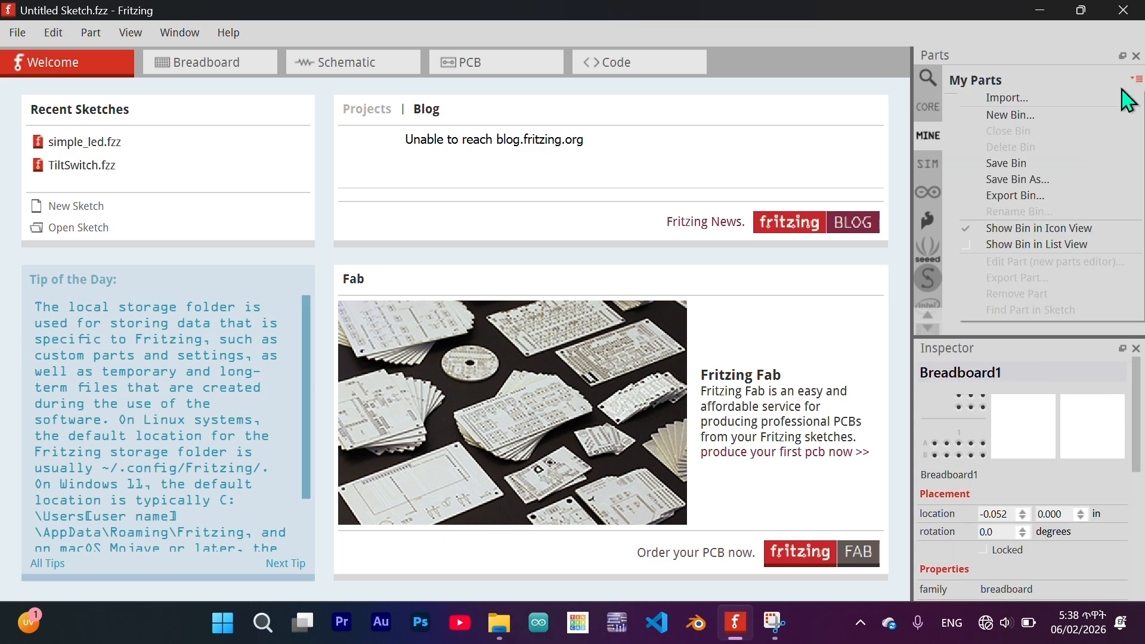
pyautogui.click(1008, 99)
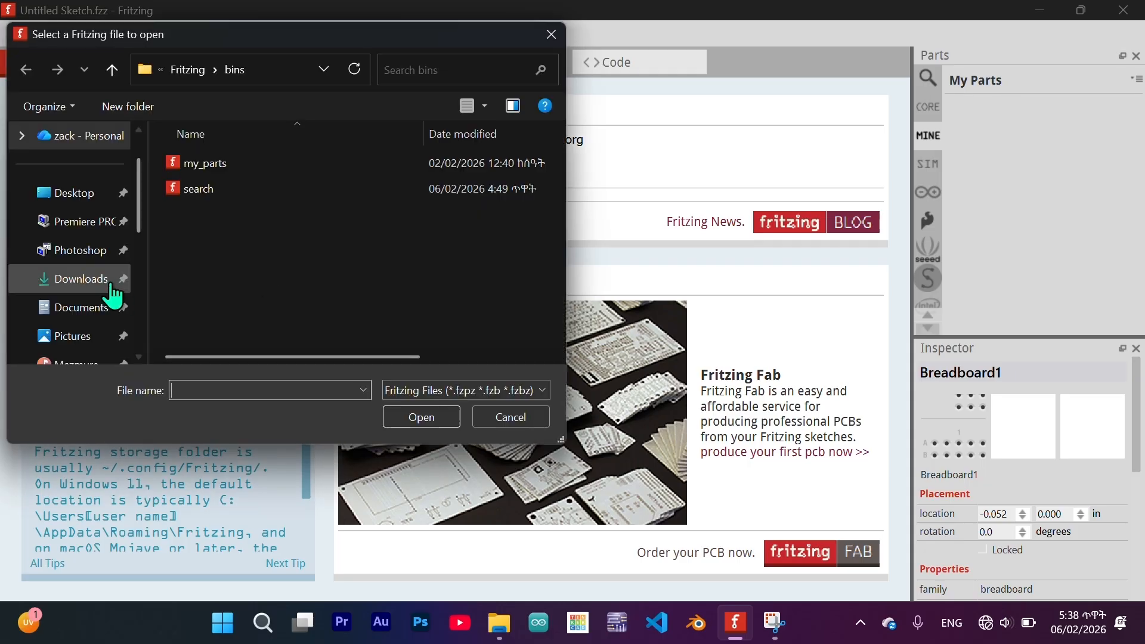
pyautogui.click(111, 285)
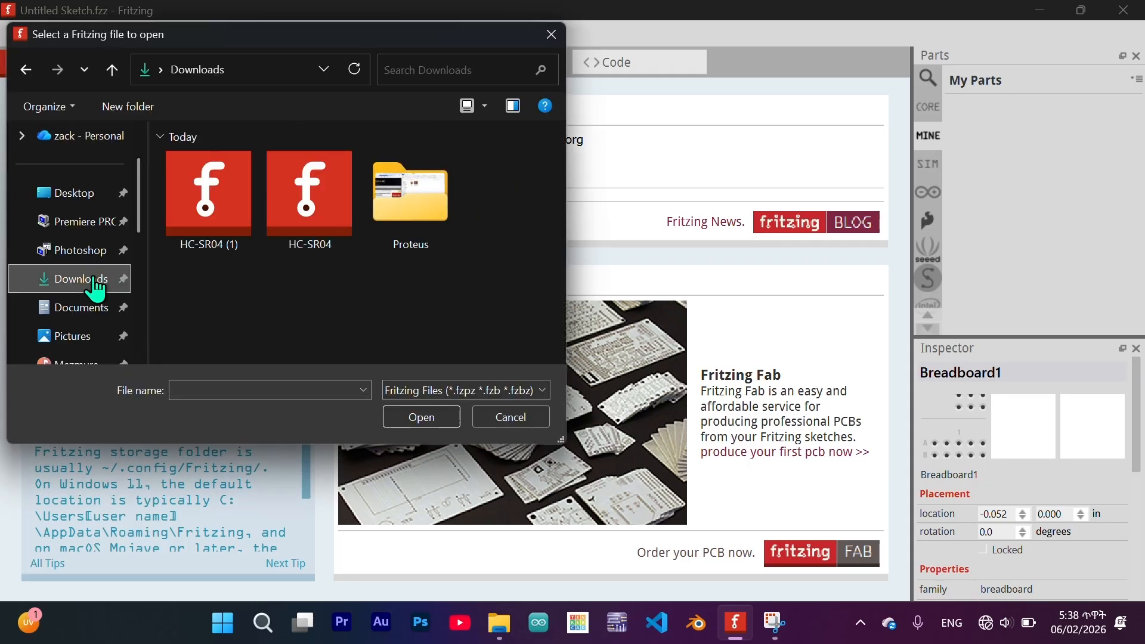
pyautogui.doubleClick(292, 192)
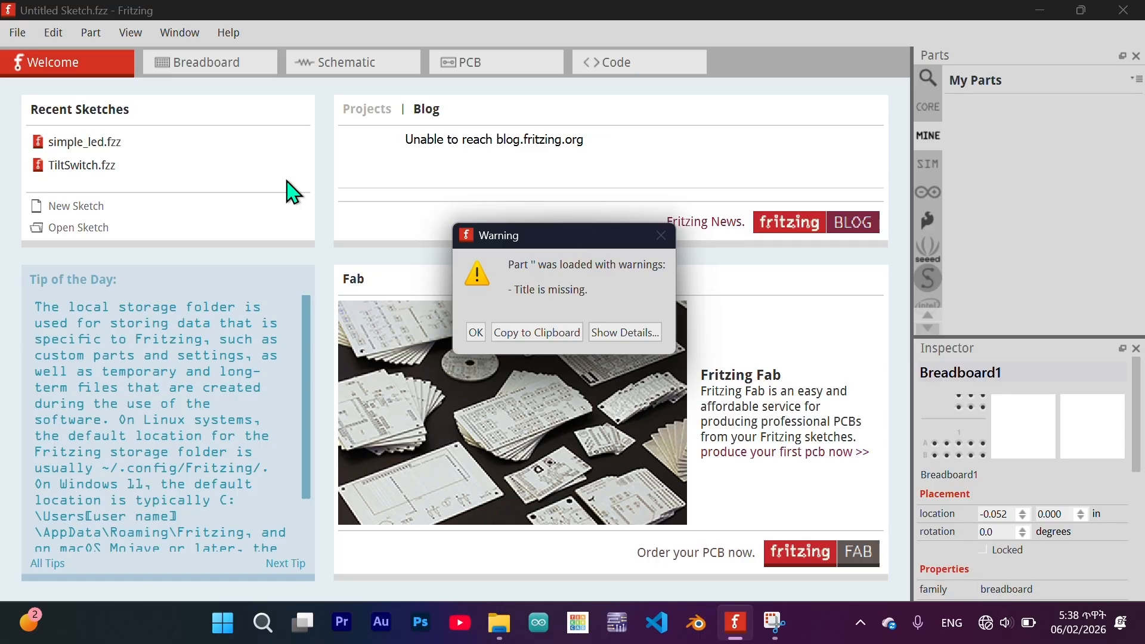
pyautogui.click(476, 332)
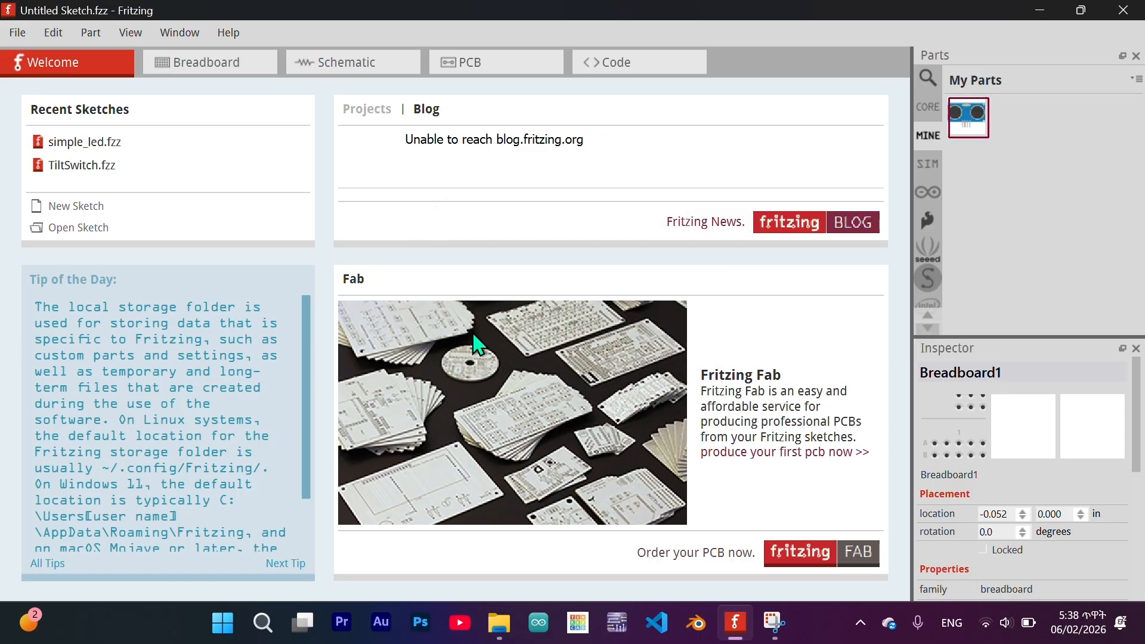
# Place the imported HC-SR04 sensor in the breadboard view and draw a wire from each of its VCC, Trig, Echo and GND pins.
pyautogui.click(224, 70)
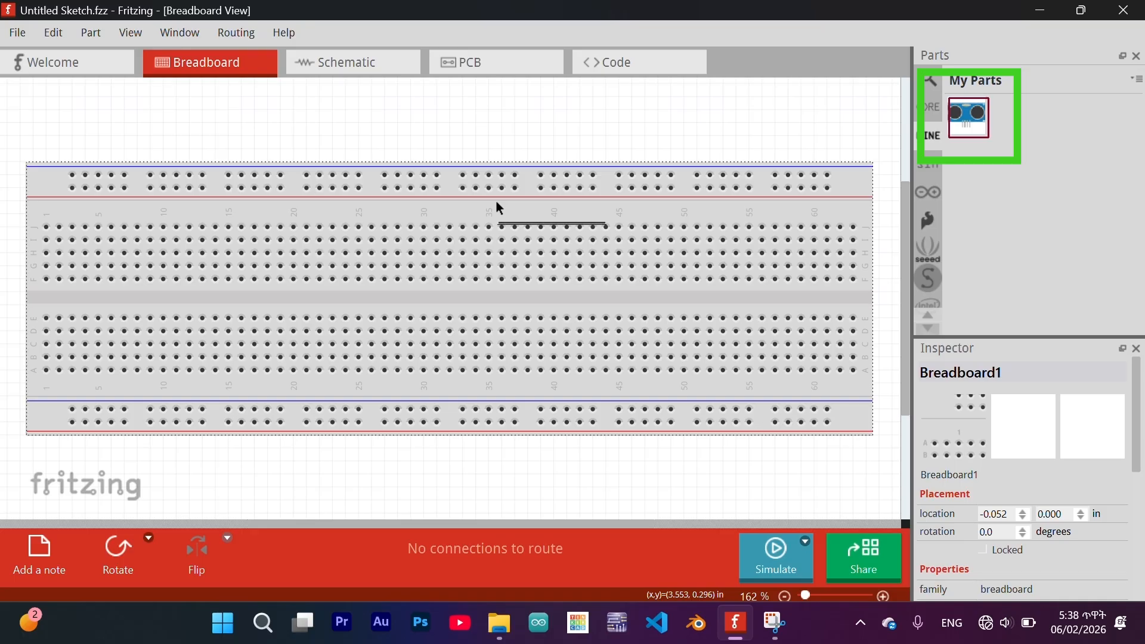
pyautogui.moveTo(969, 117); pyautogui.dragTo(418, 247)
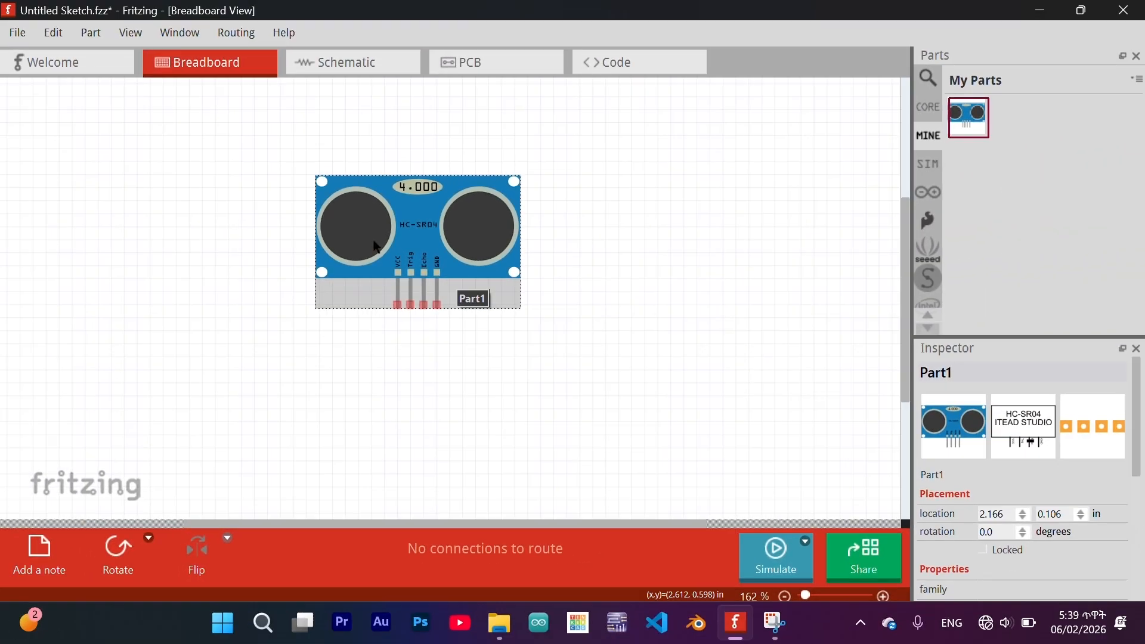
pyautogui.keyDown('ctrl'); pyautogui.scroll(3, 407, 256); pyautogui.keyUp('ctrl')
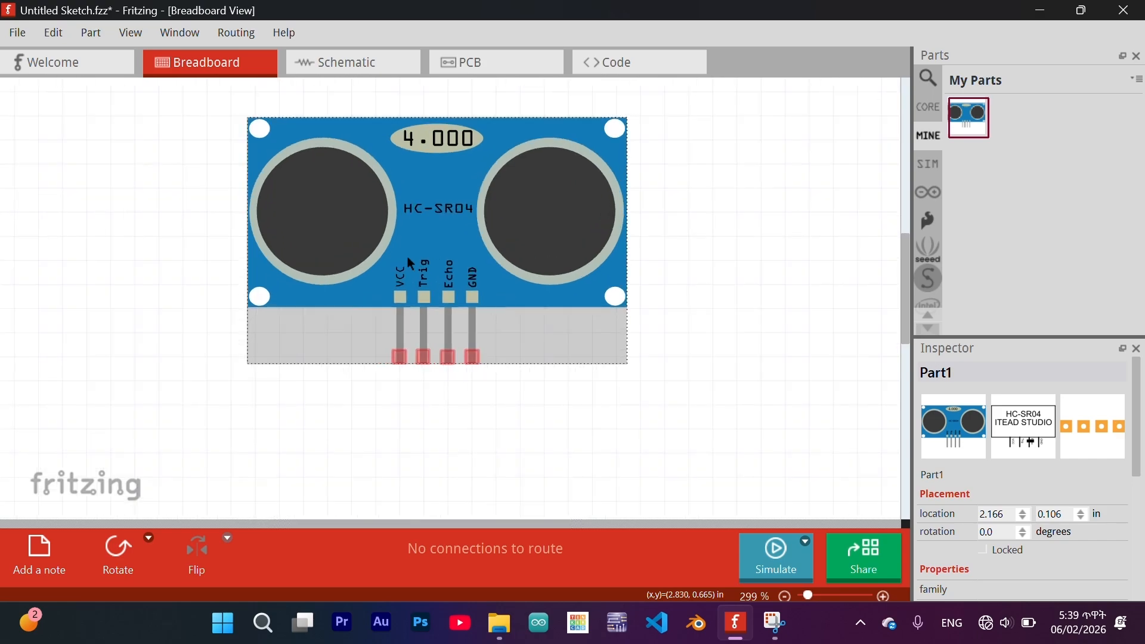
pyautogui.moveTo(398, 358); pyautogui.dragTo(288, 427)
pyautogui.moveTo(424, 357); pyautogui.dragTo(412, 445)
pyautogui.moveTo(448, 356); pyautogui.dragTo(512, 449)
pyautogui.moveTo(472, 356); pyautogui.dragTo(618, 424)
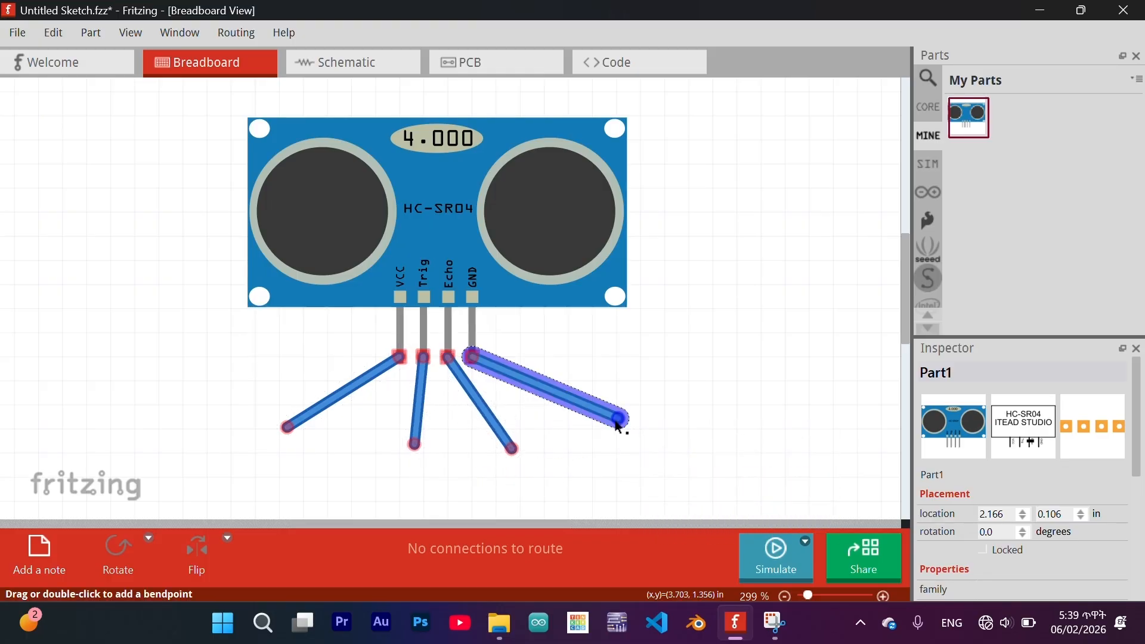
# Paste the copied HC-SR04 Arduino code into the code view, look through it from the beginning, and return to the breadboard view.
pyautogui.click(929, 194)
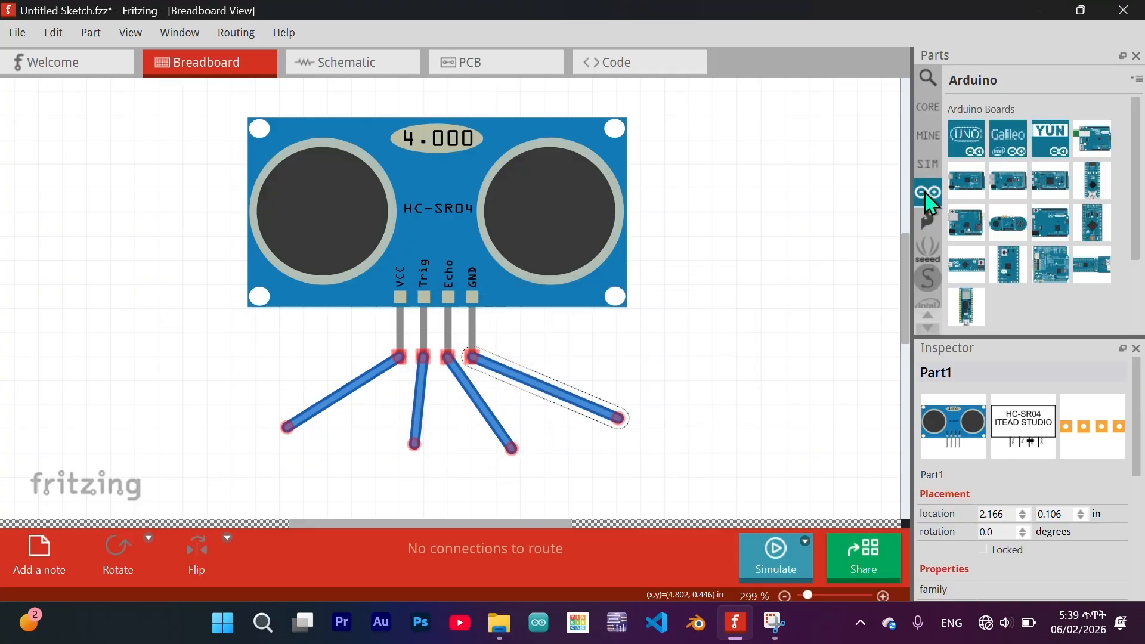
pyautogui.click(928, 136)
pyautogui.click(645, 64)
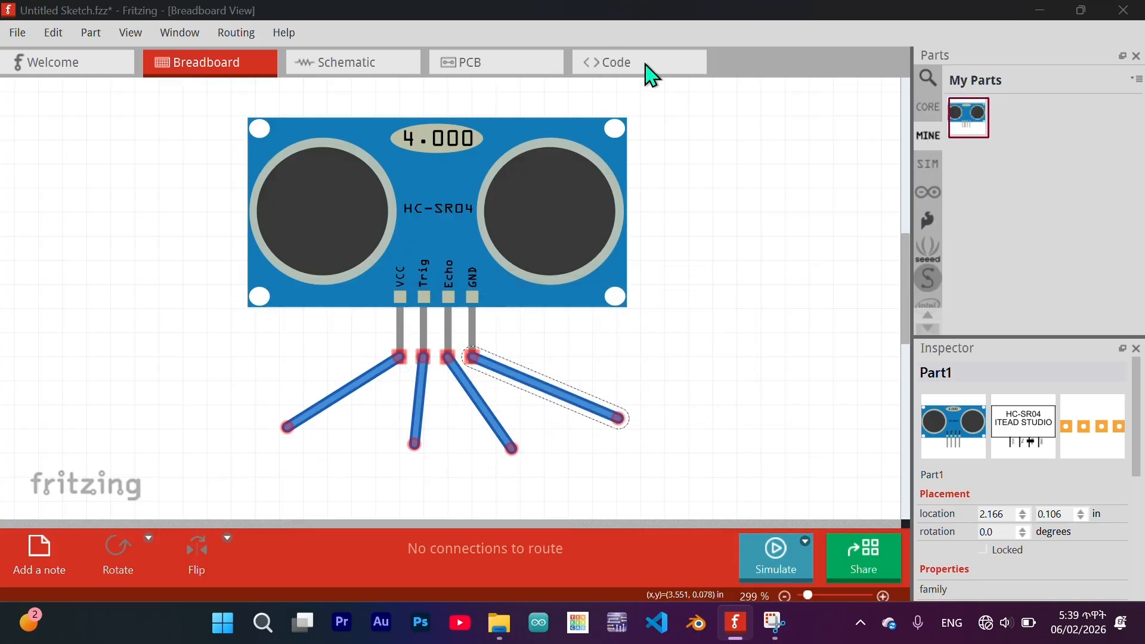
pyautogui.click(645, 67)
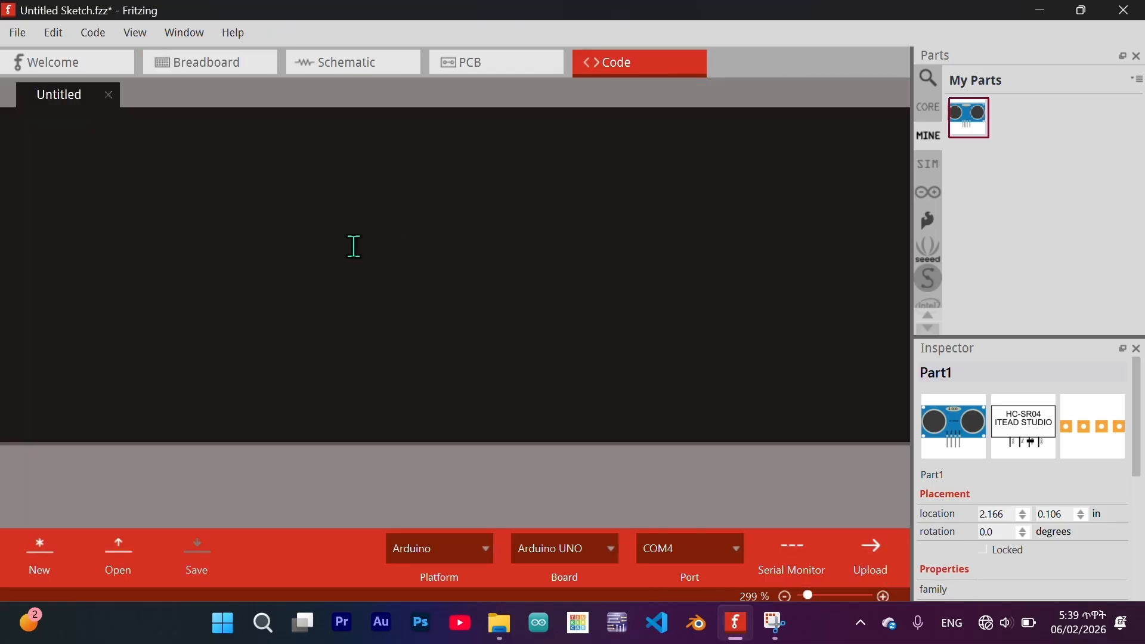
pyautogui.click(178, 224)
pyautogui.hotkey('ctrl', 'v')
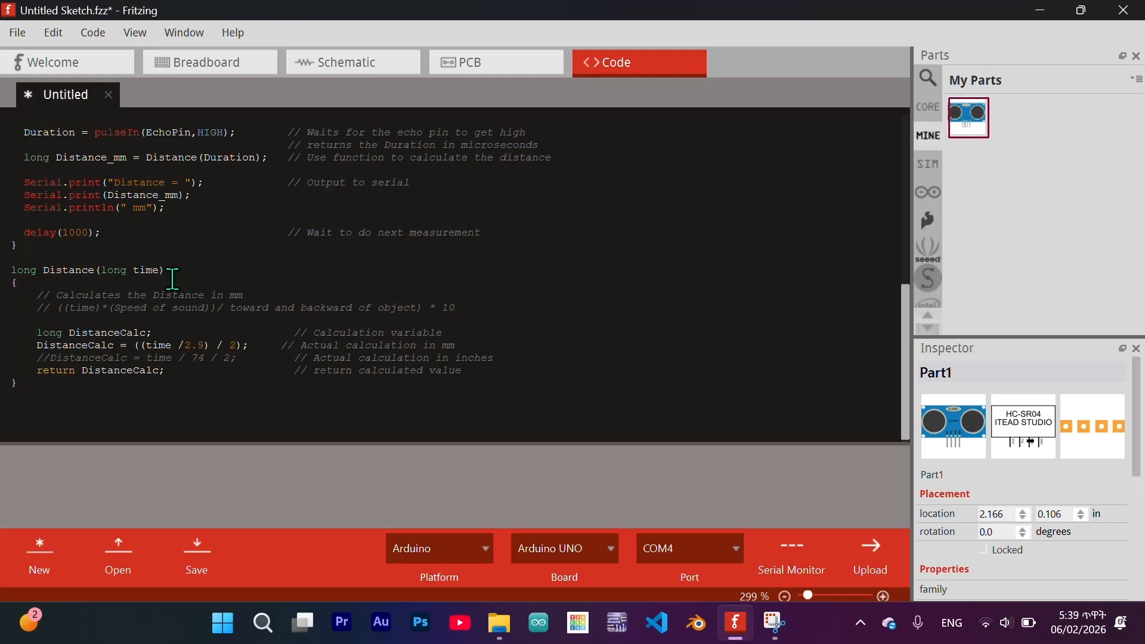
pyautogui.scroll(10, 173, 274)
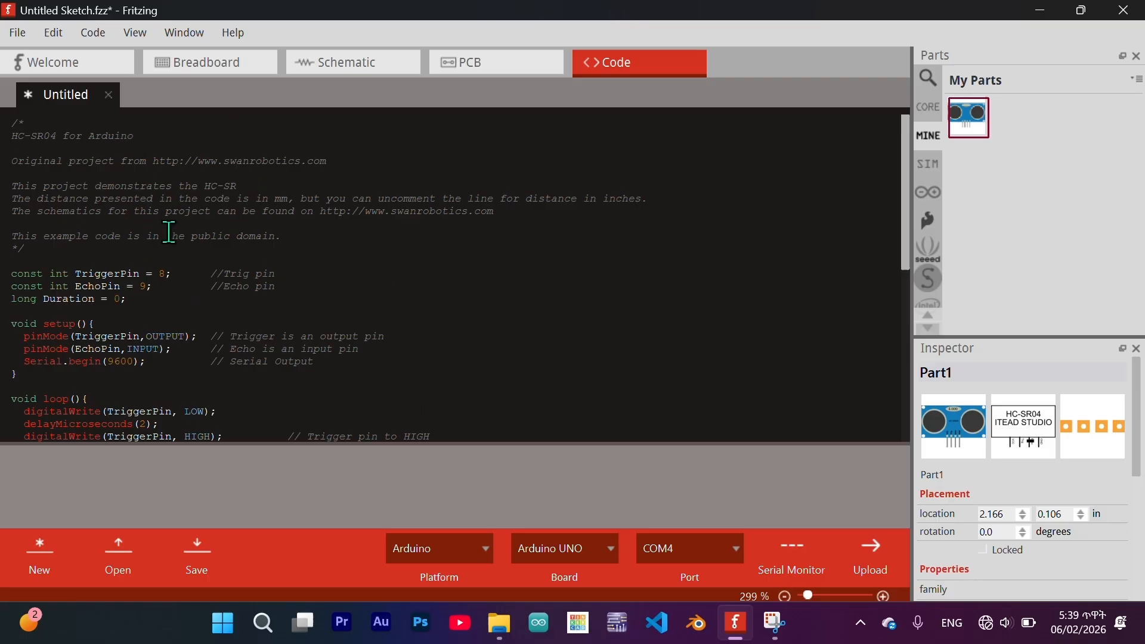
pyautogui.scroll(-2, 170, 232)
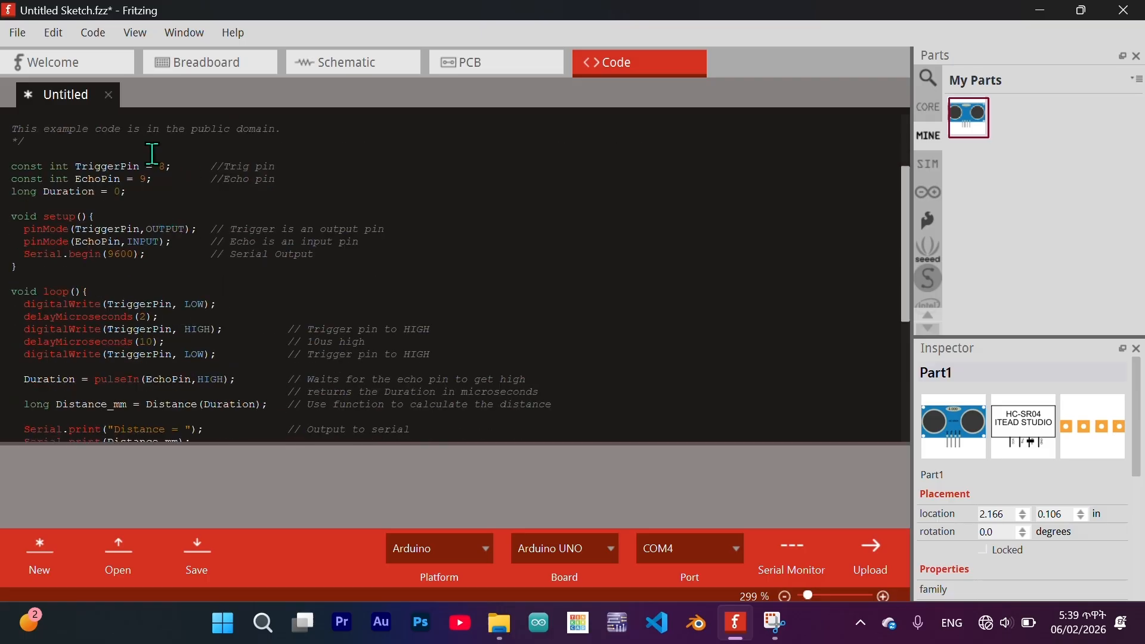
pyautogui.click(210, 64)
pyautogui.click(473, 191)
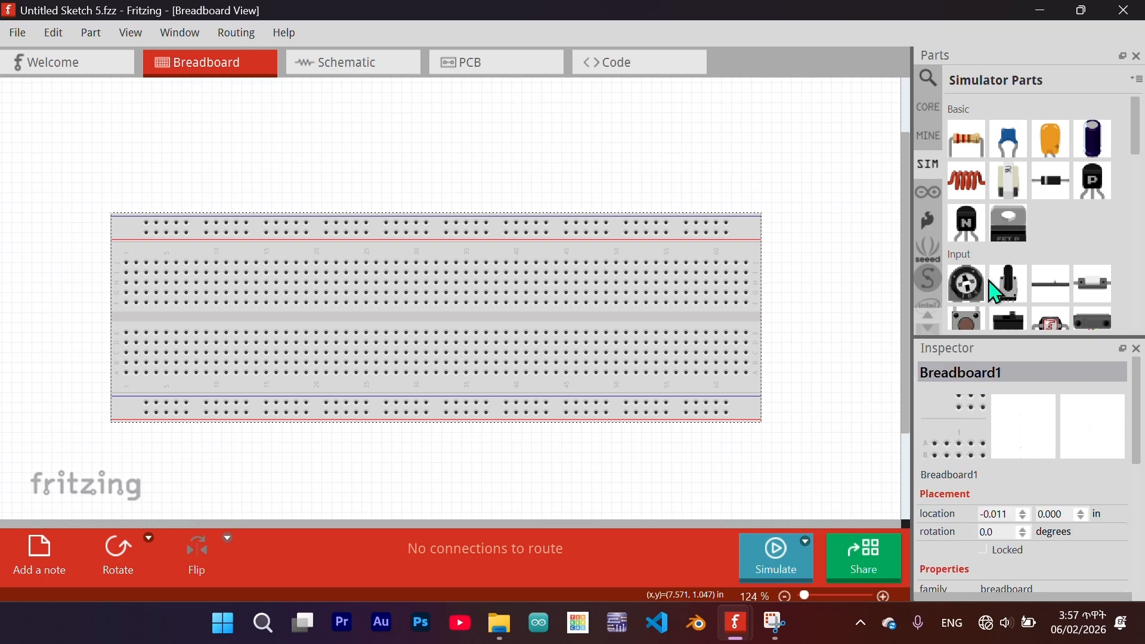
# Browse the Simulator Parts, Arduino, SparkFun, SparkFun-DiscreteSemi and SparkFun-Sensors bins.
pyautogui.scroll(-5, 1014, 191)
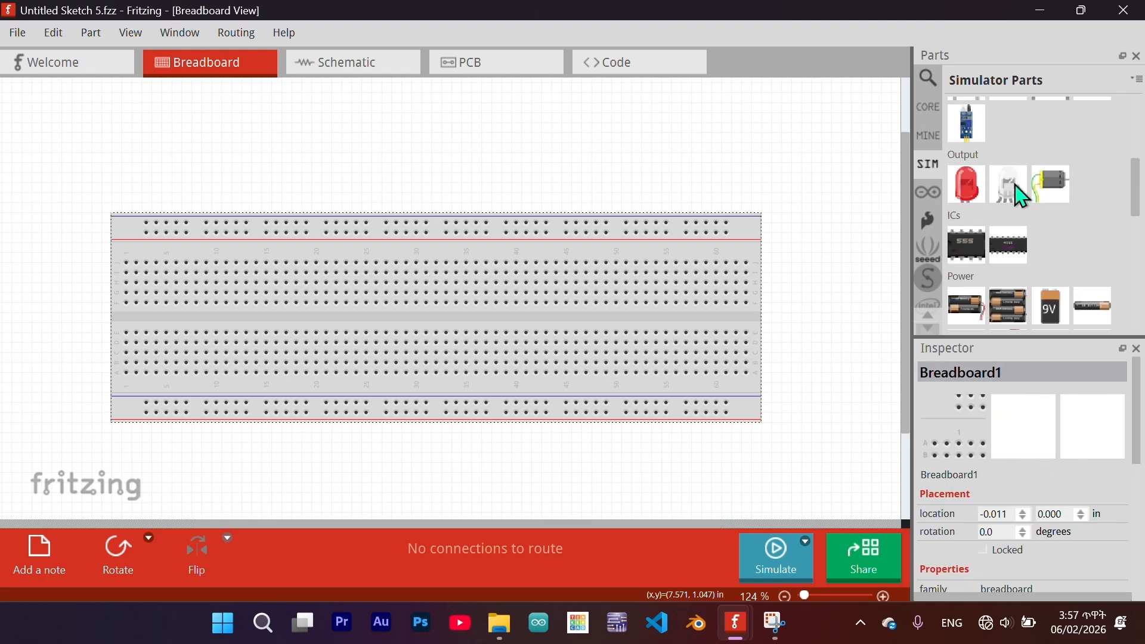
pyautogui.click(931, 192)
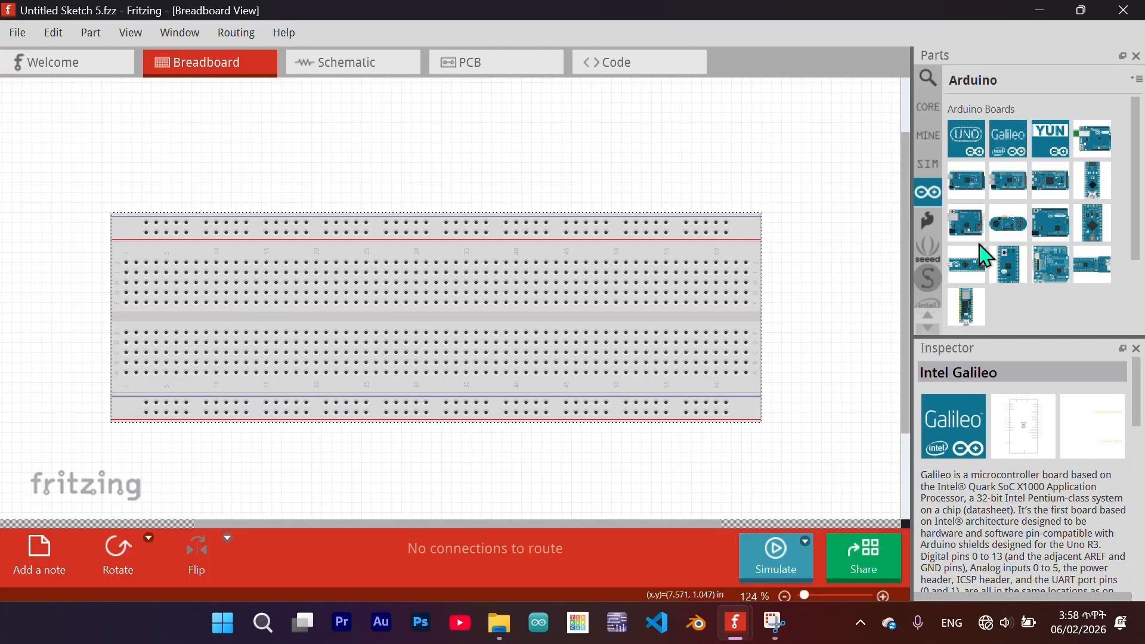
pyautogui.click(928, 227)
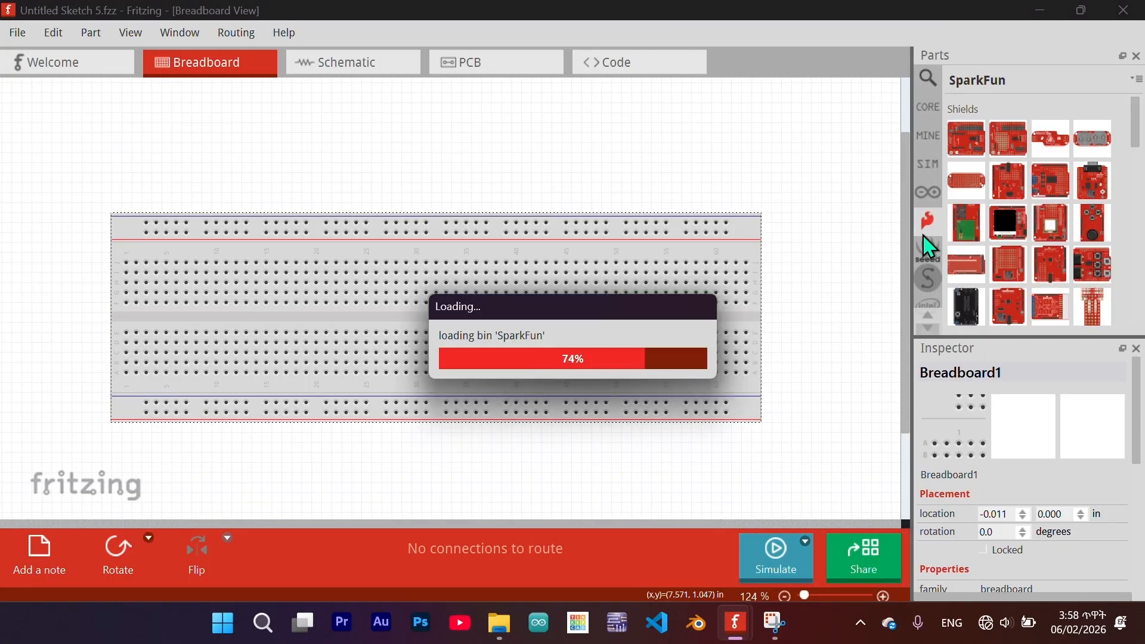
pyautogui.click(930, 329)
pyautogui.click(929, 329)
pyautogui.scroll(-8, 929, 329)
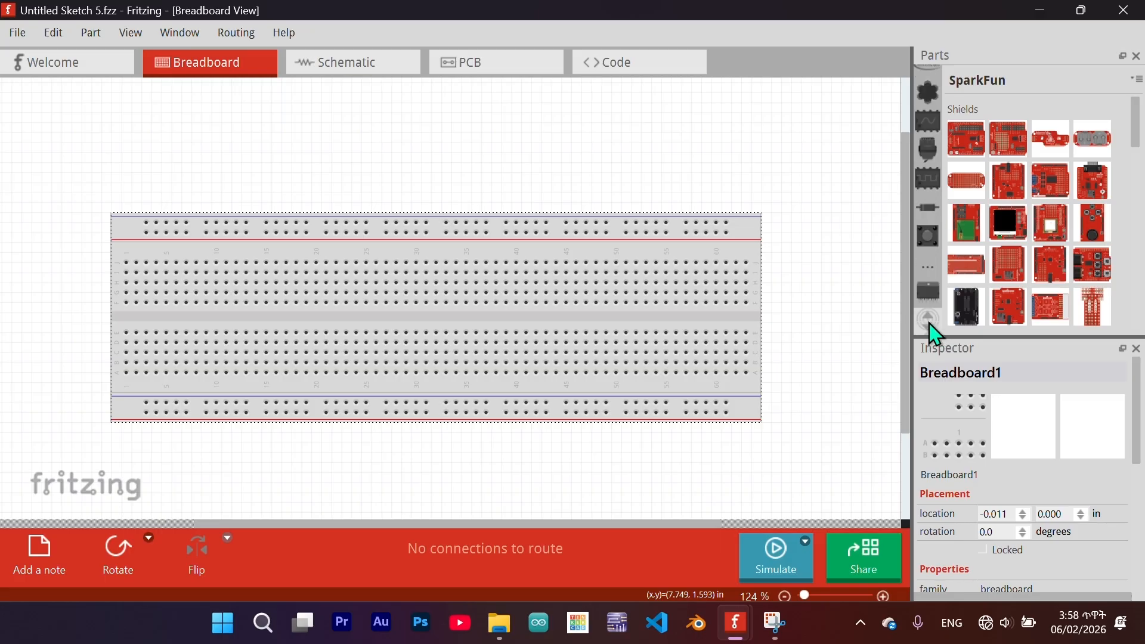
pyautogui.click(925, 216)
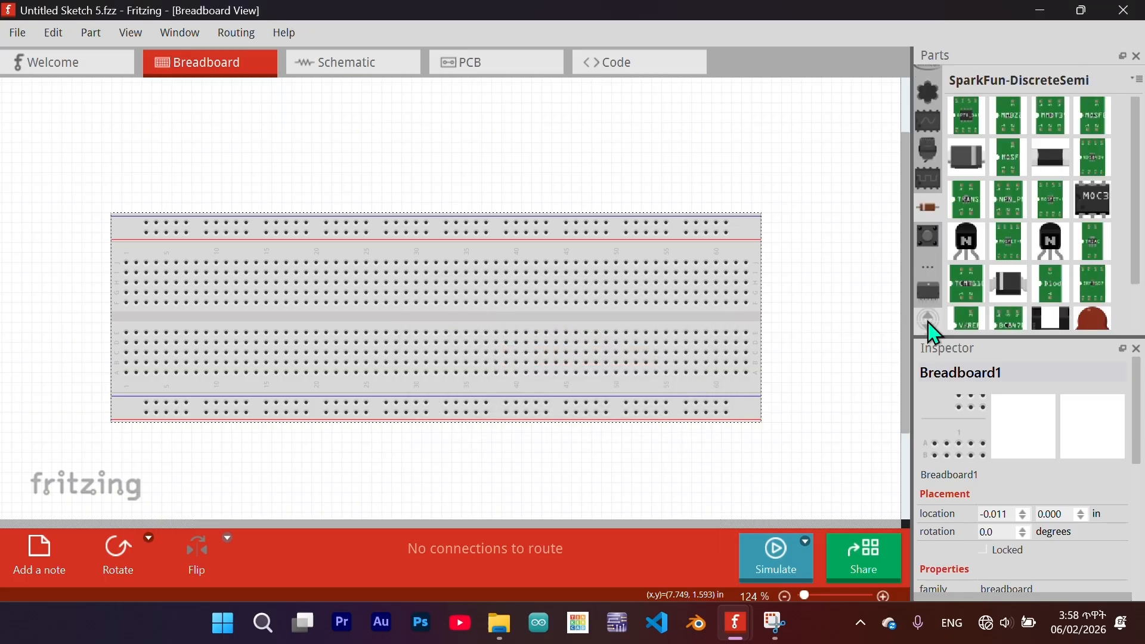
pyautogui.scroll(-3, 927, 321)
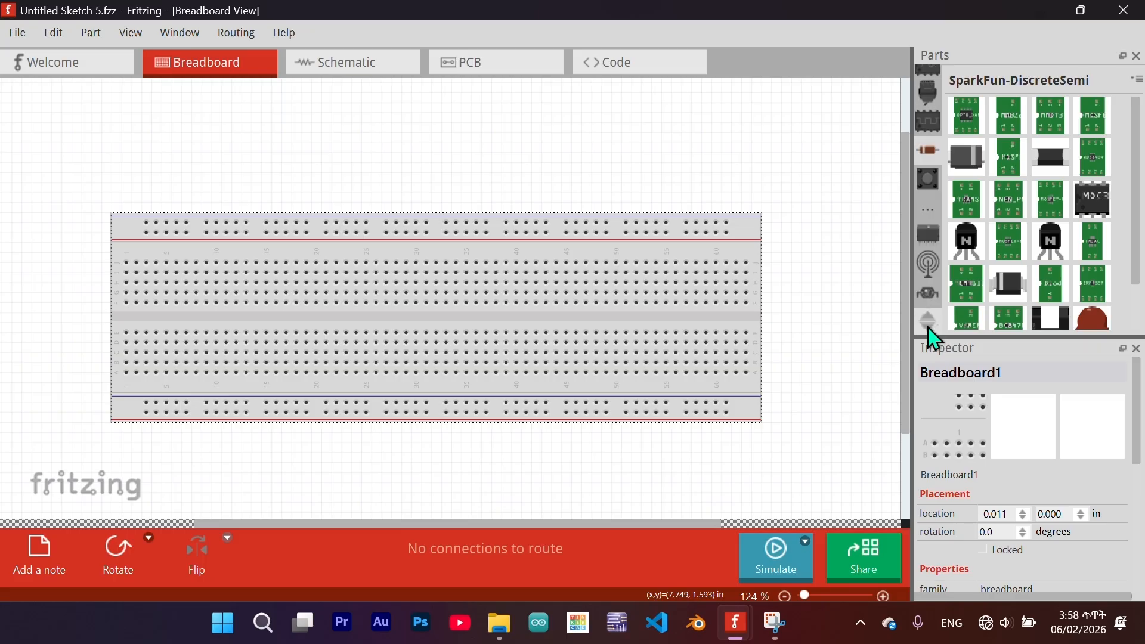
pyautogui.scroll(-3, 934, 334)
pyautogui.click(929, 260)
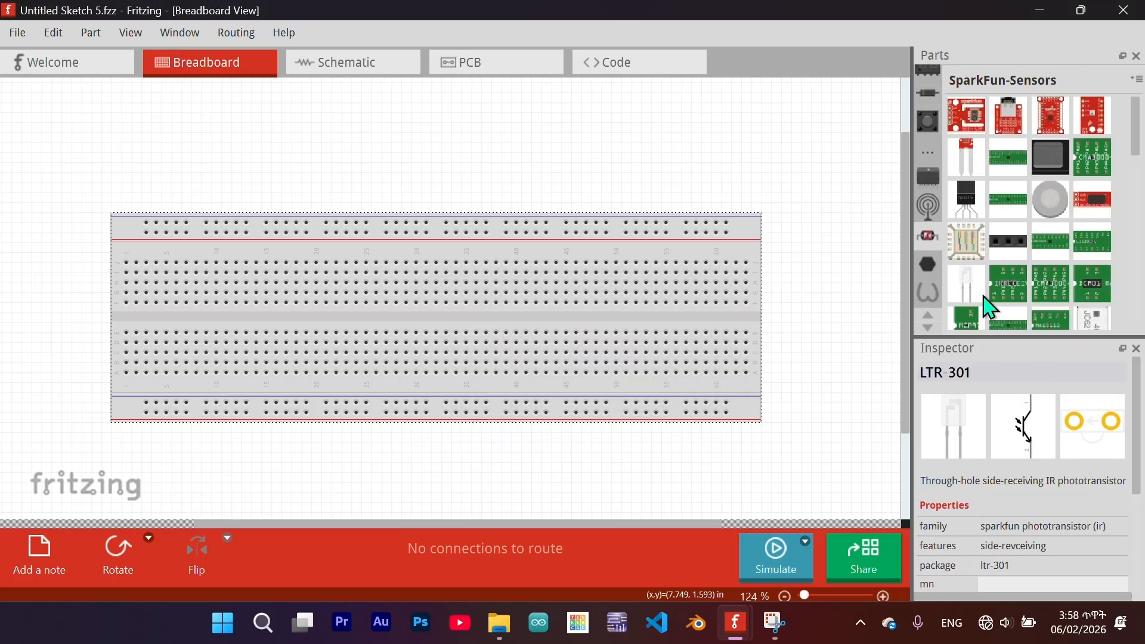
# Place a resistor, a tantalum capacitor, an electrolytic capacitor and an NPN transistor from Core Parts above the breadboard.
pyautogui.scroll(3, 934, 322)
pyautogui.click(931, 315)
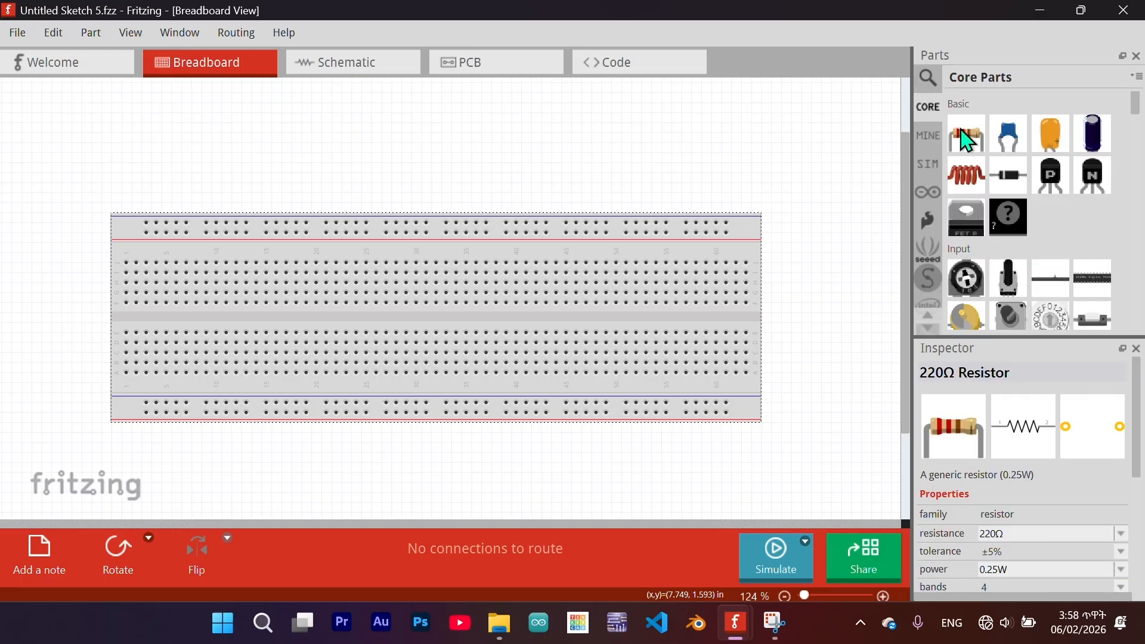
pyautogui.moveTo(968, 134); pyautogui.dragTo(711, 147)
pyautogui.moveTo(1051, 134); pyautogui.dragTo(617, 162)
pyautogui.keyDown('ctrl'); pyautogui.scroll(5, 621, 126); pyautogui.keyUp('ctrl')
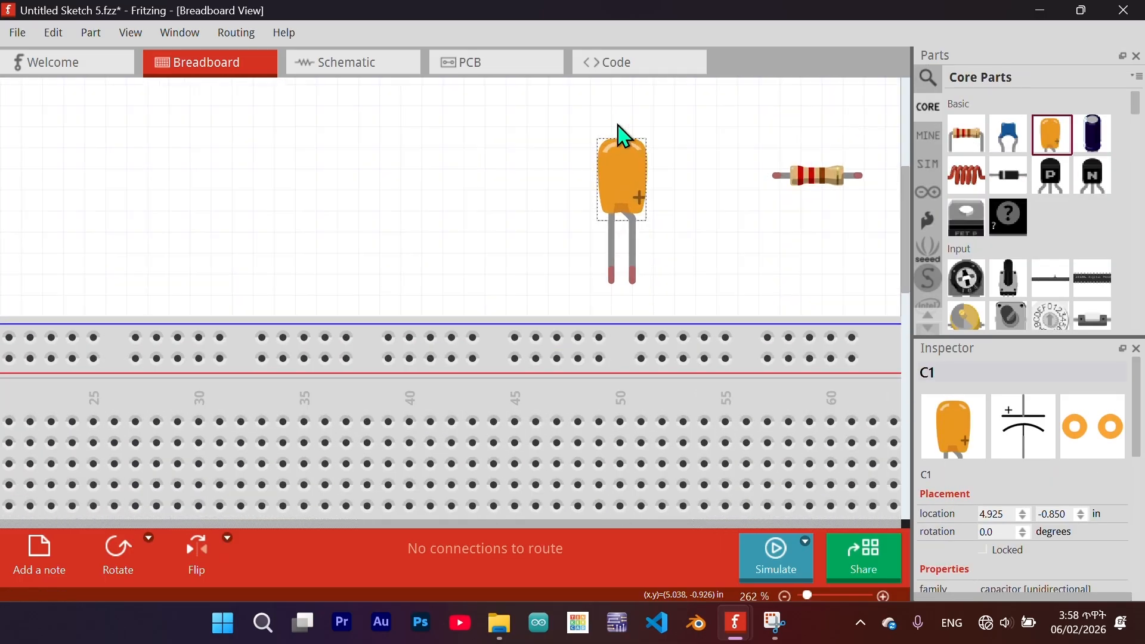
pyautogui.moveTo(1094, 134); pyautogui.dragTo(337, 201)
pyautogui.moveTo(1094, 178); pyautogui.dragTo(450, 177)
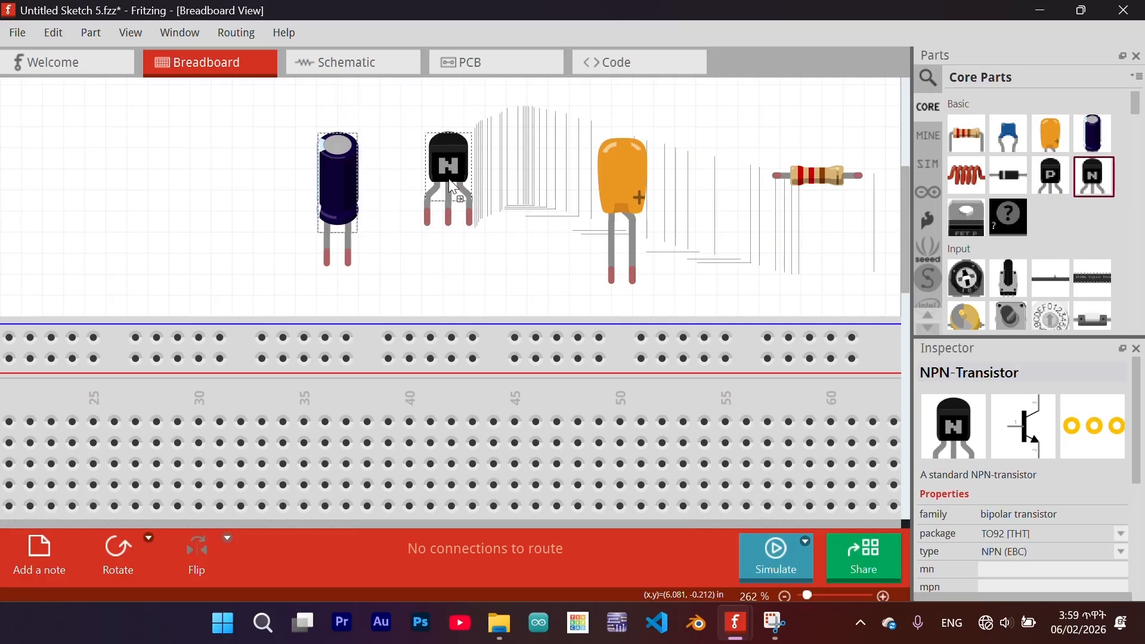
# Add an Arduino Uno board to the sketch and move it over the breadboard's left end, clear of the loose components.
pyautogui.click(928, 192)
pyautogui.moveTo(961, 128); pyautogui.dragTo(435, 335)
pyautogui.keyDown('ctrl'); pyautogui.scroll(-3, 434, 343); pyautogui.keyUp('ctrl')
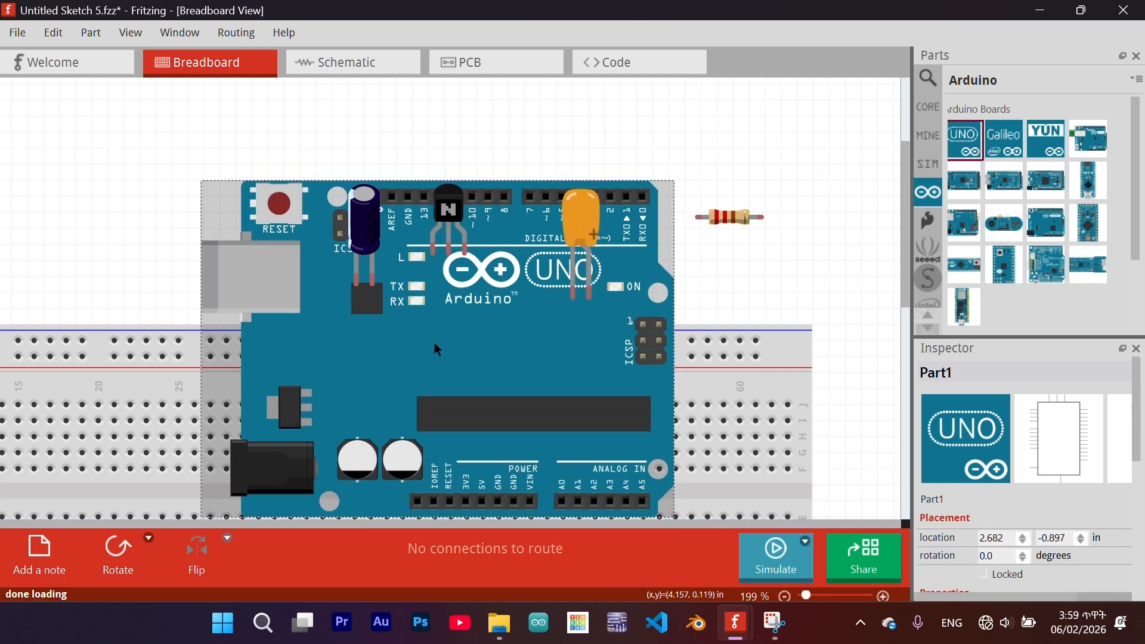
pyautogui.keyDown('ctrl'); pyautogui.scroll(-5, 434, 344); pyautogui.keyUp('ctrl')
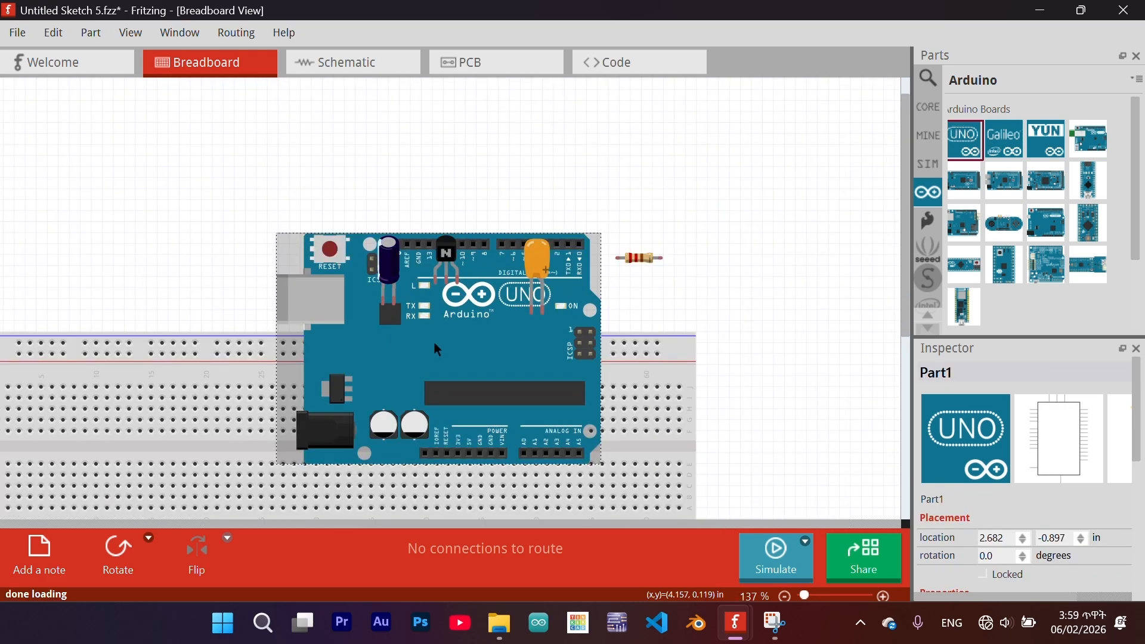
pyautogui.moveTo(542, 297); pyautogui.dragTo(566, 292, button='middle')
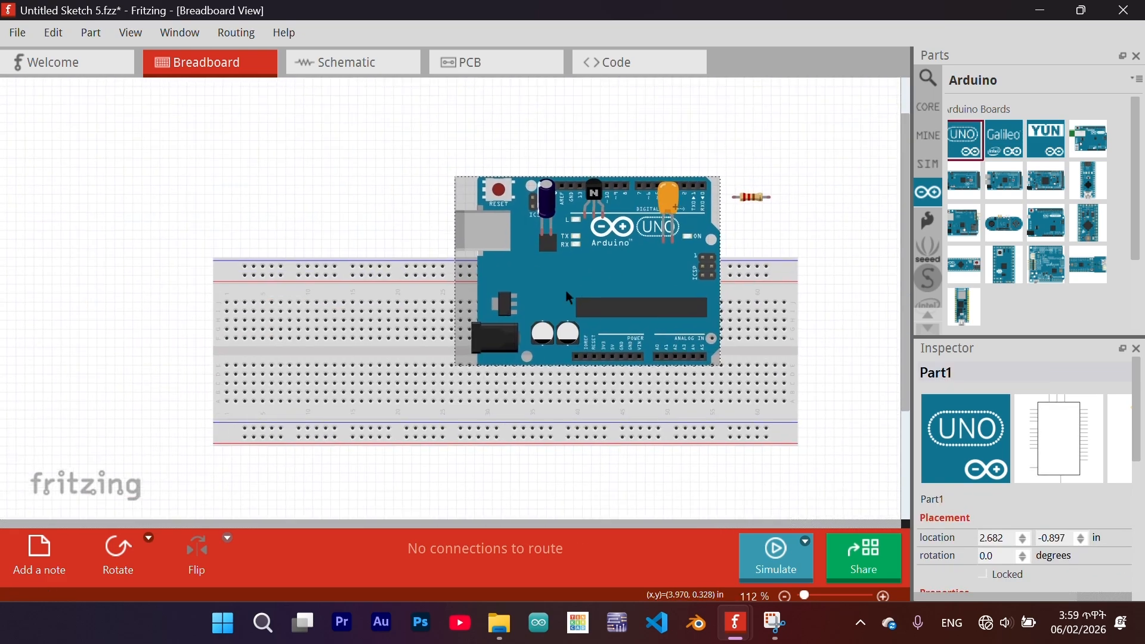
pyautogui.moveTo(590, 273); pyautogui.dragTo(233, 306)
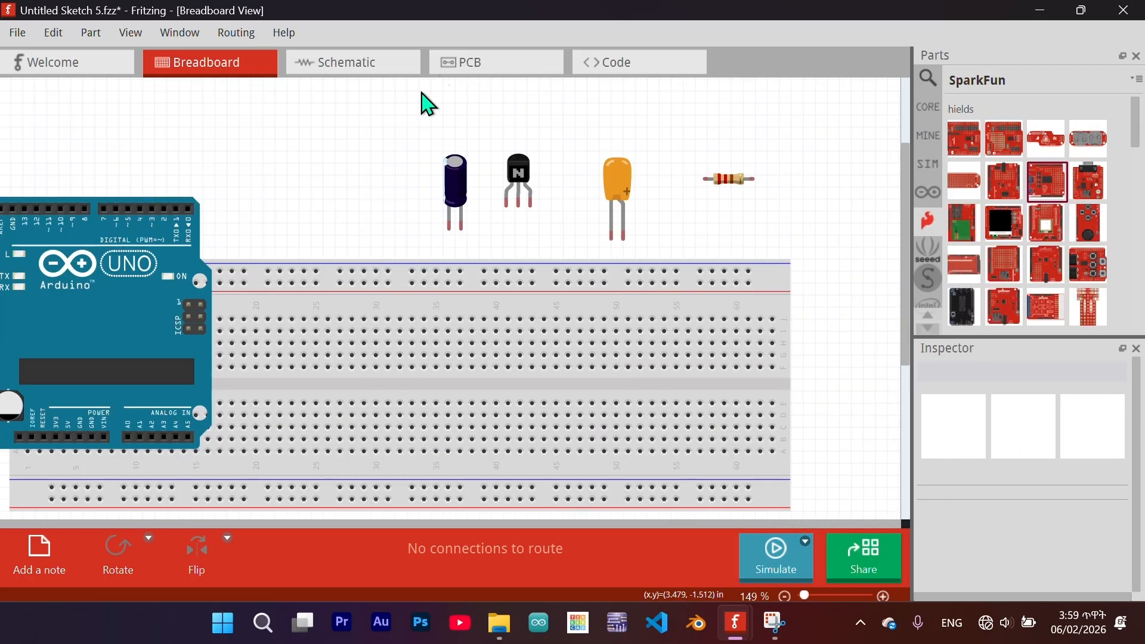
# Delete the two capacitors, the transistor and the resistor above the breadboard together.
pyautogui.moveTo(390, 104)
pyautogui.mouseDown()
pyautogui.moveTo(777, 185)
pyautogui.moveTo(818, 228)
pyautogui.mouseUp()
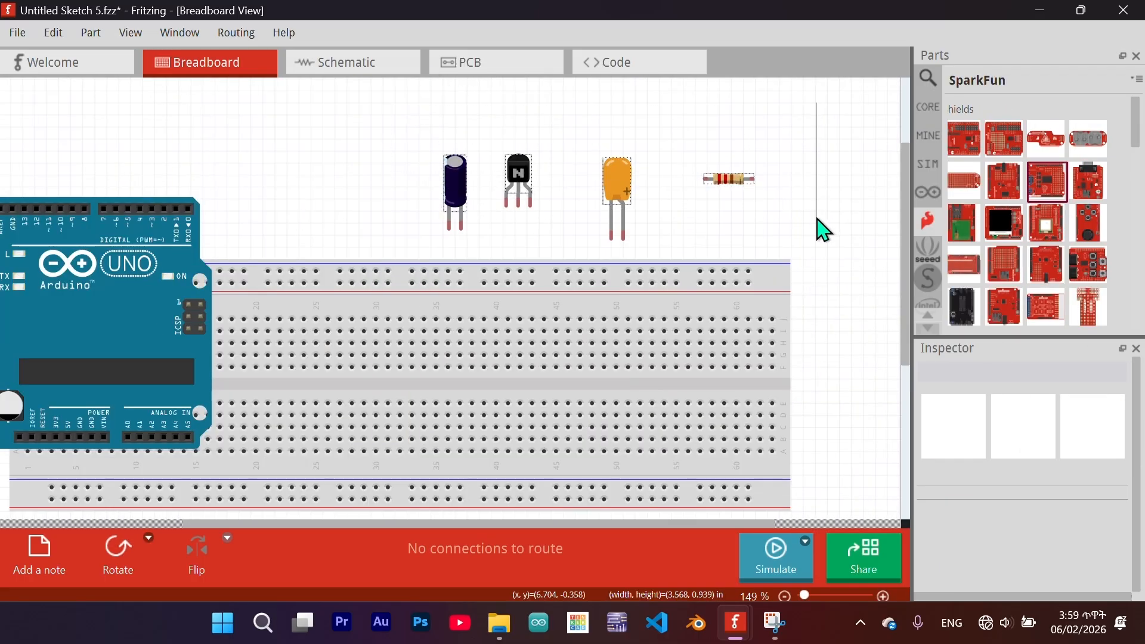
pyautogui.press('Delete')
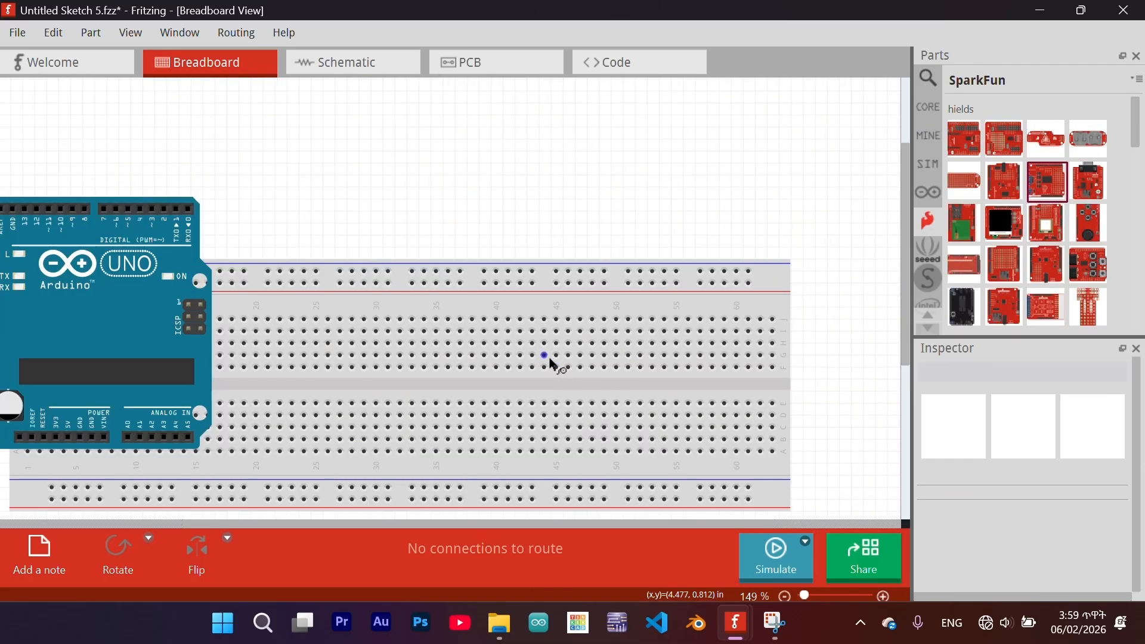
pyautogui.moveTo(544, 331)
pyautogui.mouseDown(button='middle')
pyautogui.moveTo(711, 298)
pyautogui.moveTo(728, 311)
pyautogui.moveTo(728, 331)
pyautogui.mouseUp(button='middle')
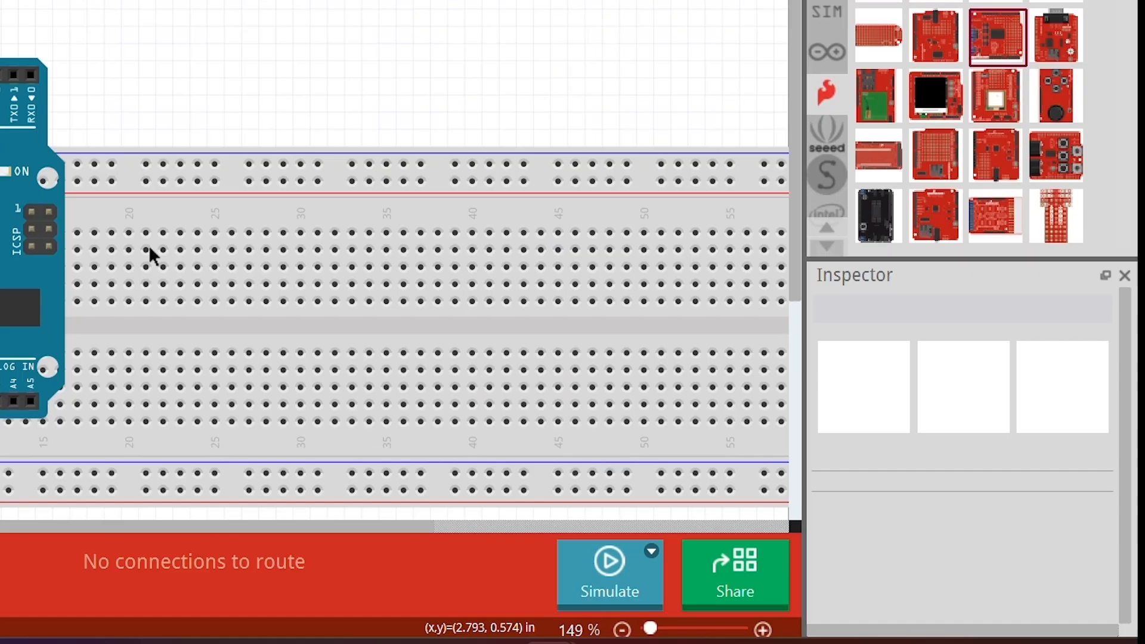
# Select the Arduino Uno, enlarge the Inspector, and adjust the board's horizontal location in 0.1 in steps to -1.178 in.
pyautogui.click(3, 282)
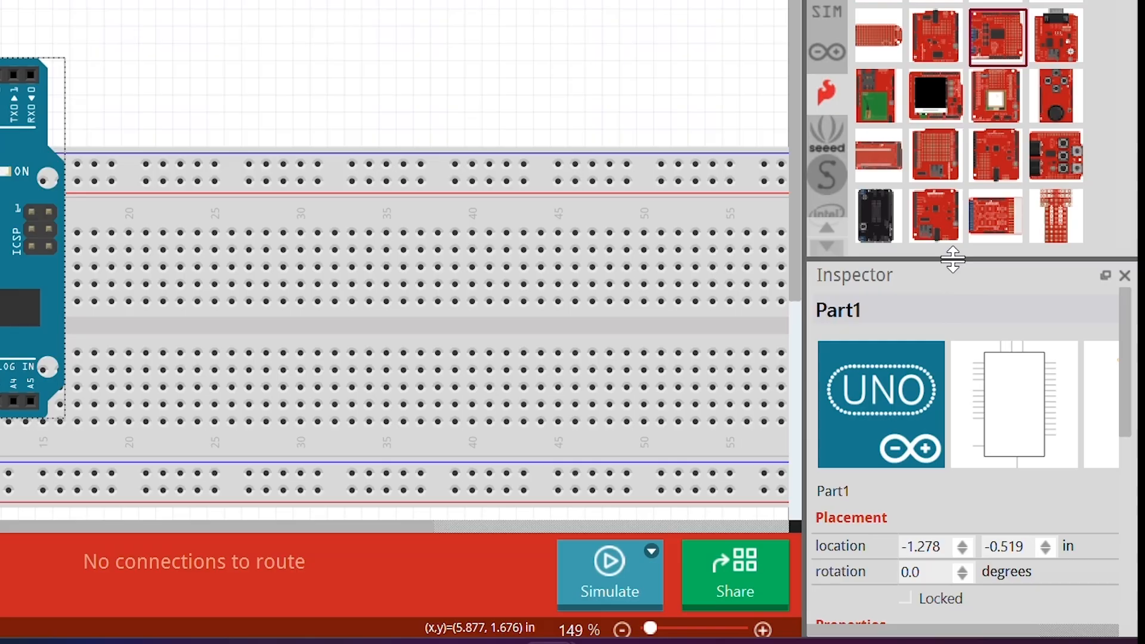
pyautogui.moveTo(952, 259); pyautogui.dragTo(985, 18)
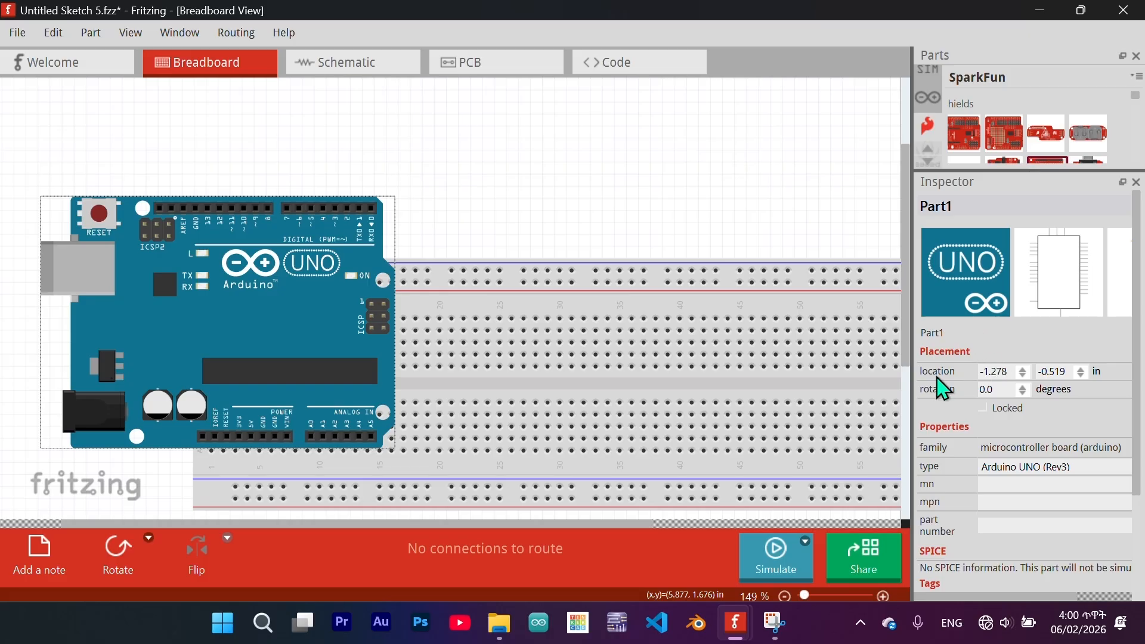
pyautogui.click(1024, 376)
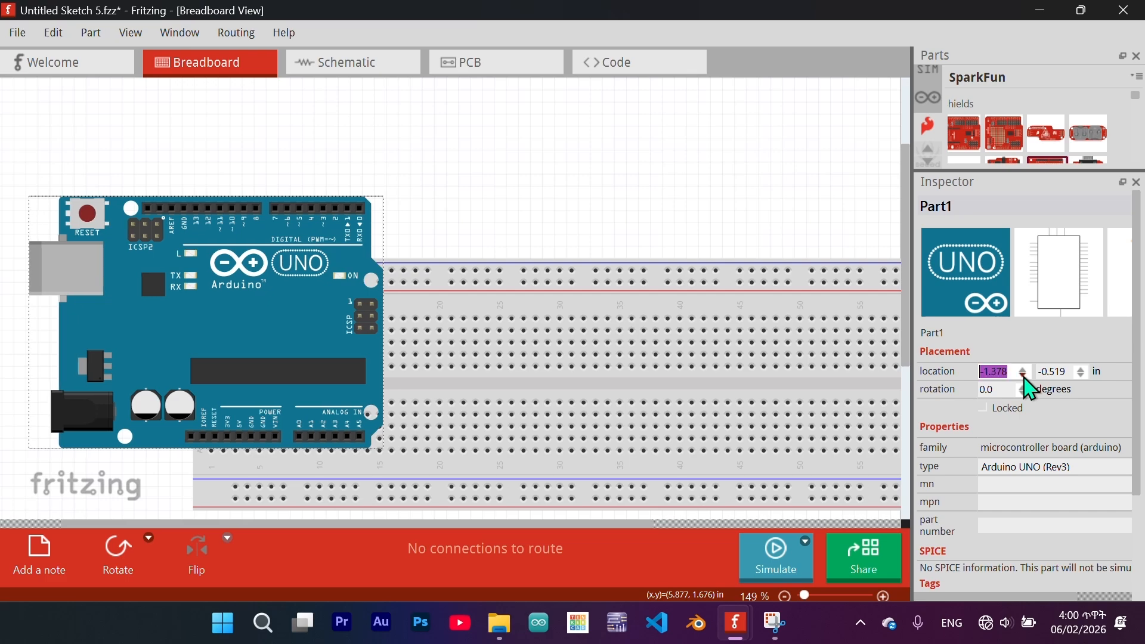
pyautogui.click(1025, 376)
pyautogui.click(1024, 376)
pyautogui.click(1024, 376)
pyautogui.click(1024, 376)
pyautogui.click(1025, 375)
pyautogui.click(1024, 368)
pyautogui.click(1025, 369)
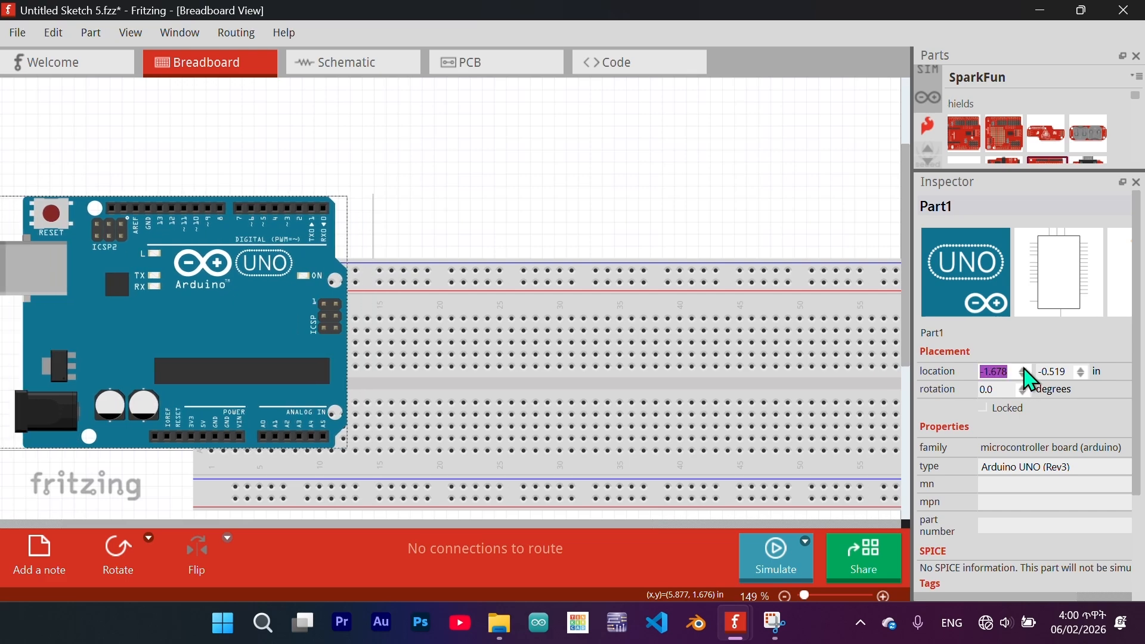
pyautogui.click(1024, 368)
pyautogui.click(1024, 368)
pyautogui.click(1024, 369)
pyautogui.click(1024, 368)
pyautogui.click(1025, 368)
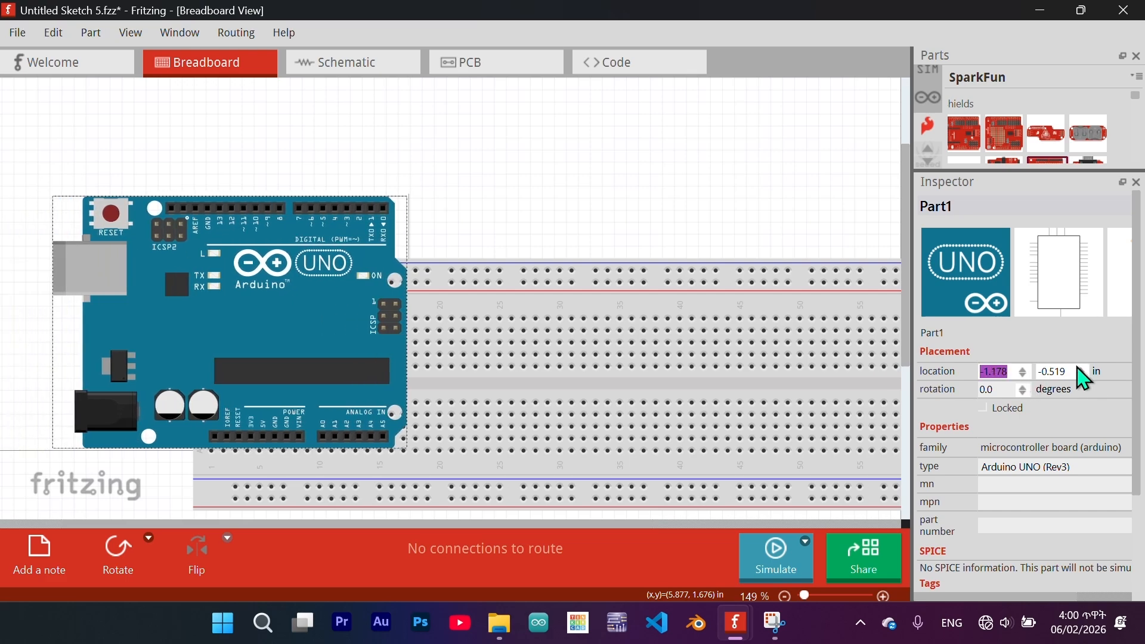
# Adjust the Arduino Uno's vertical location in 0.1 in steps, trying 0.281 in, and move the board back over the breadboard.
pyautogui.click(1082, 369)
pyautogui.click(1081, 369)
pyautogui.click(1082, 369)
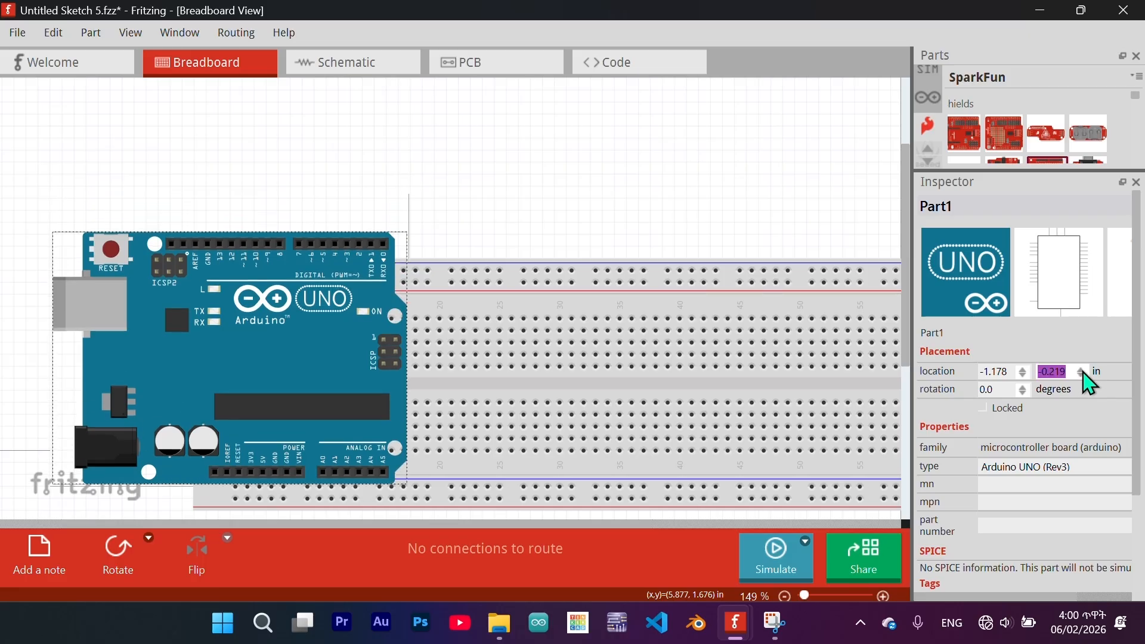
pyautogui.click(1082, 369)
pyautogui.click(1082, 370)
pyautogui.click(1082, 369)
pyautogui.click(1082, 369)
pyautogui.click(1081, 369)
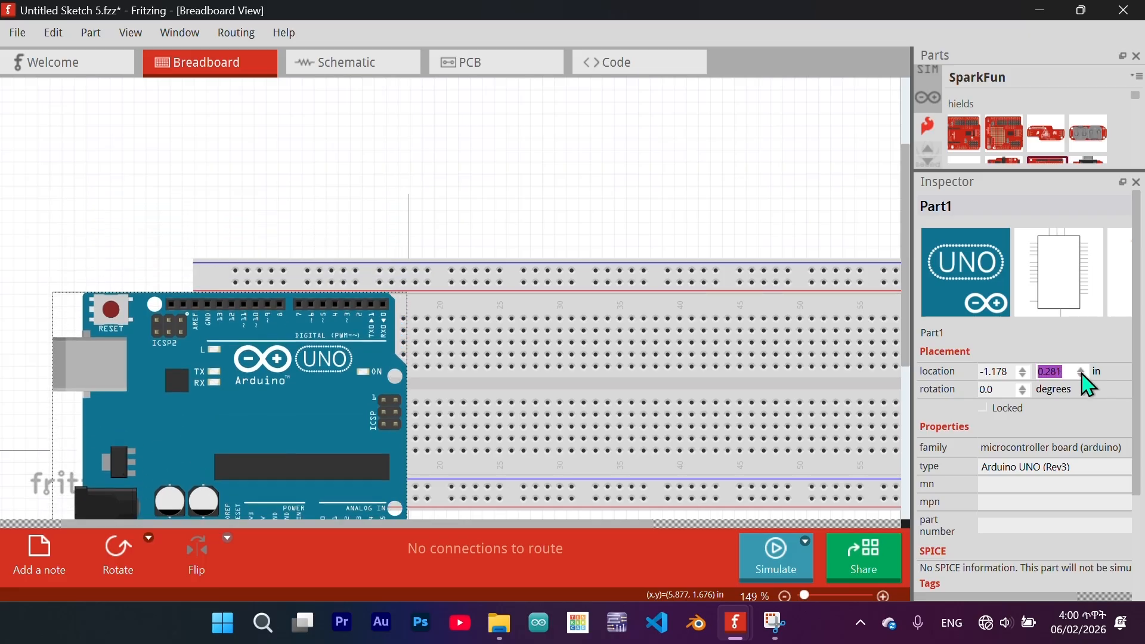
pyautogui.click(1082, 375)
pyautogui.click(1082, 374)
pyautogui.click(1082, 374)
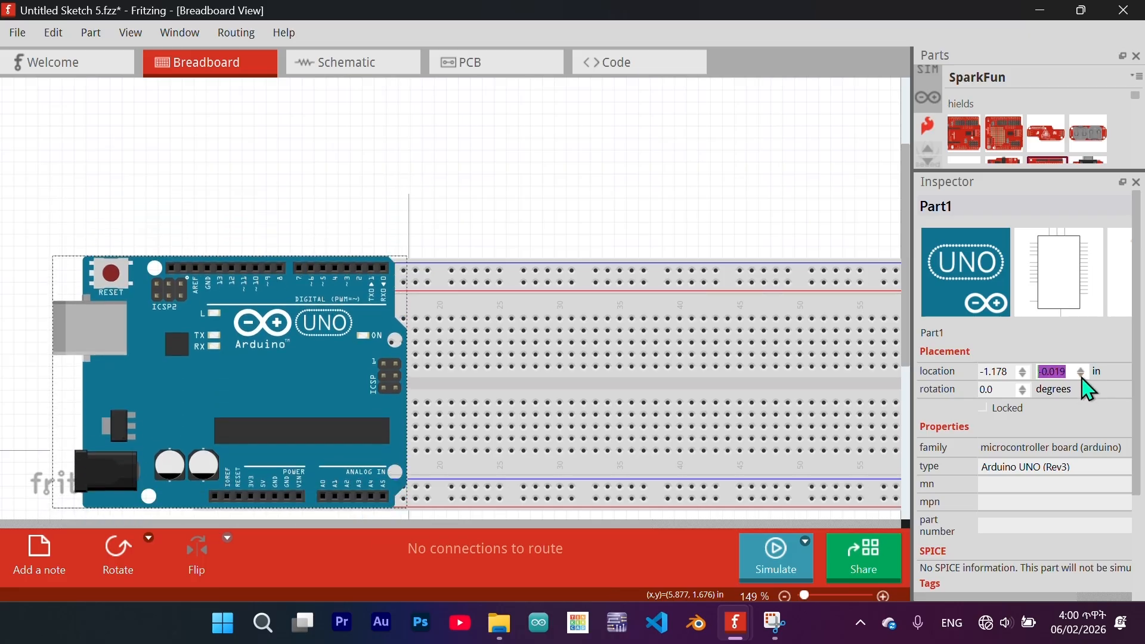
pyautogui.click(1082, 375)
pyautogui.click(1082, 374)
pyautogui.moveTo(226, 378); pyautogui.dragTo(345, 315)
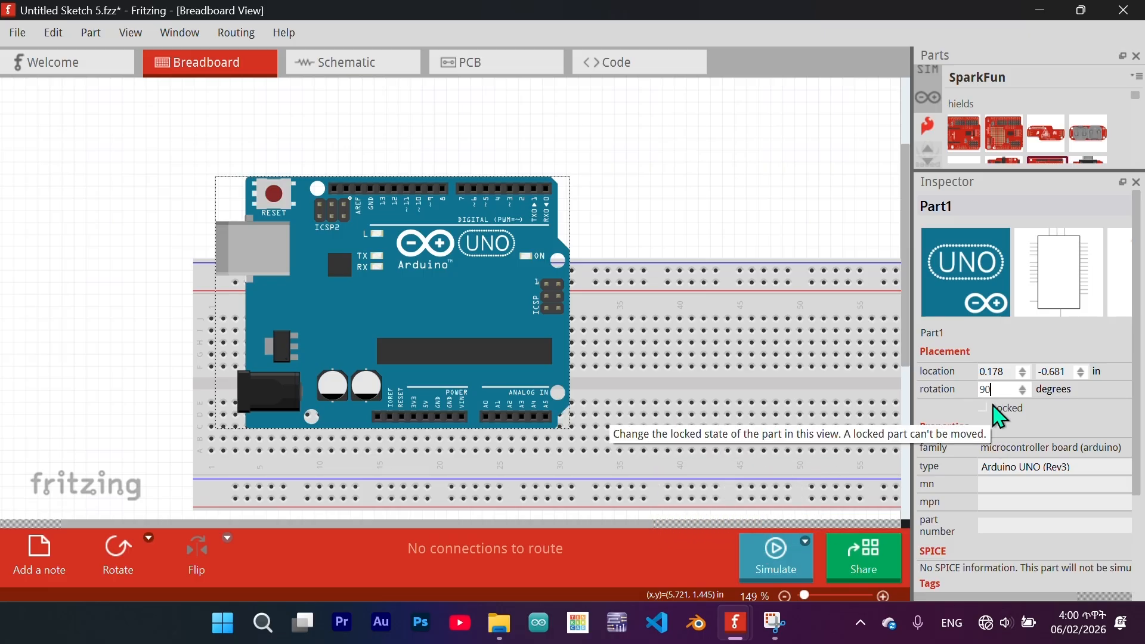
# Rotate the Arduino Uno to 90 degrees, try lower angles down to 77 degrees, and set its rotation back to 90 degrees.
pyautogui.press('Return')
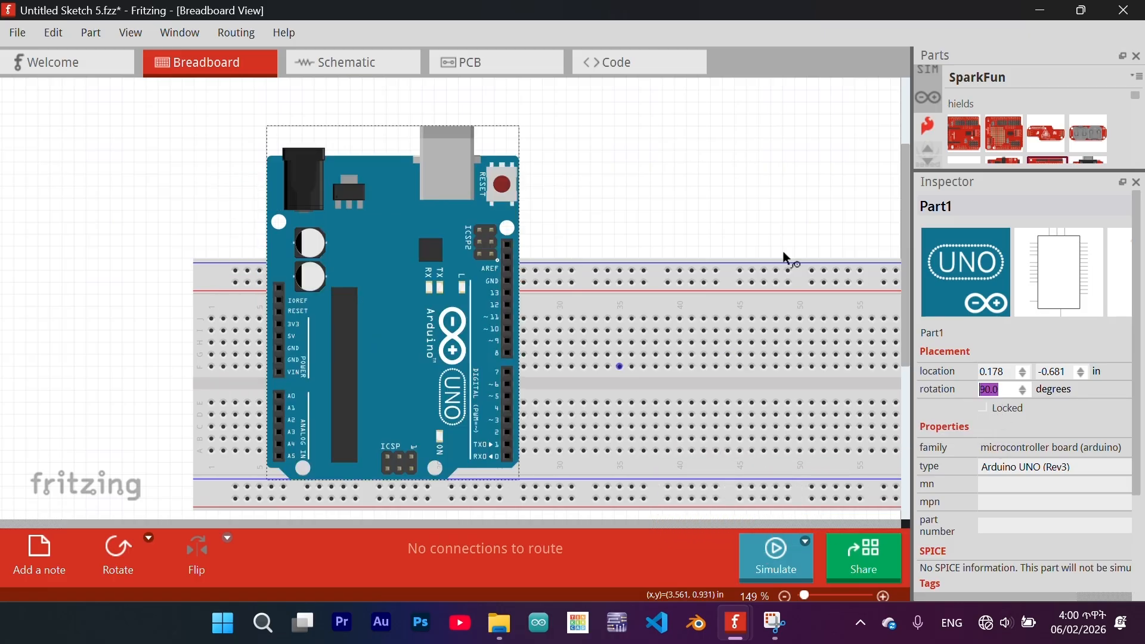
pyautogui.scroll(-13, 1023, 394)
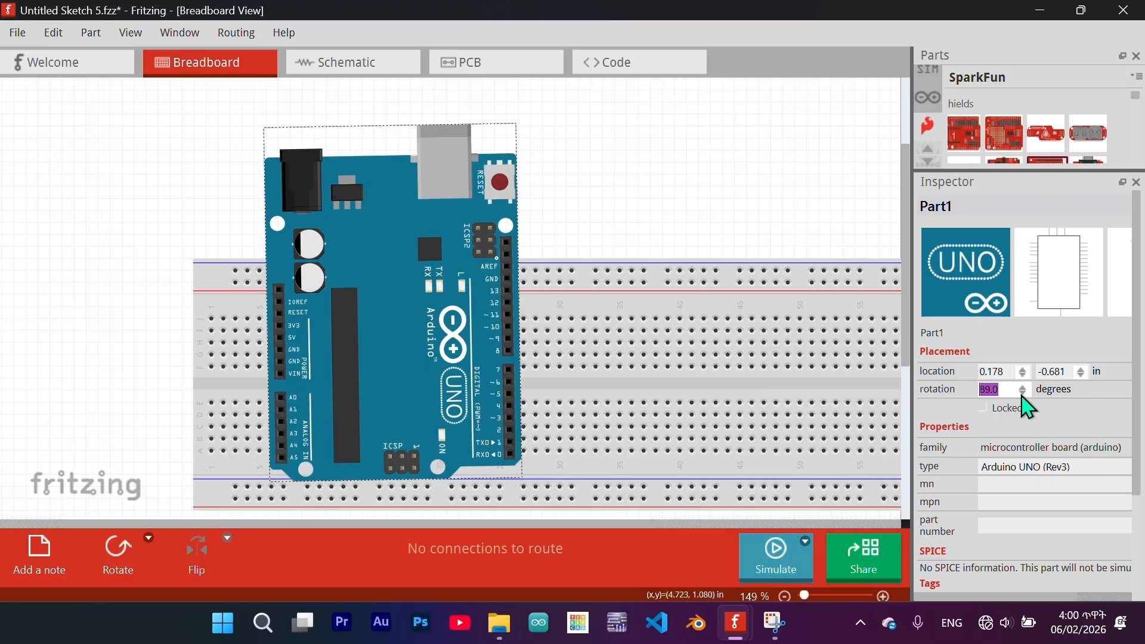
pyautogui.click(1009, 394)
pyautogui.press('BackSpace')
pyautogui.press('BackSpace')
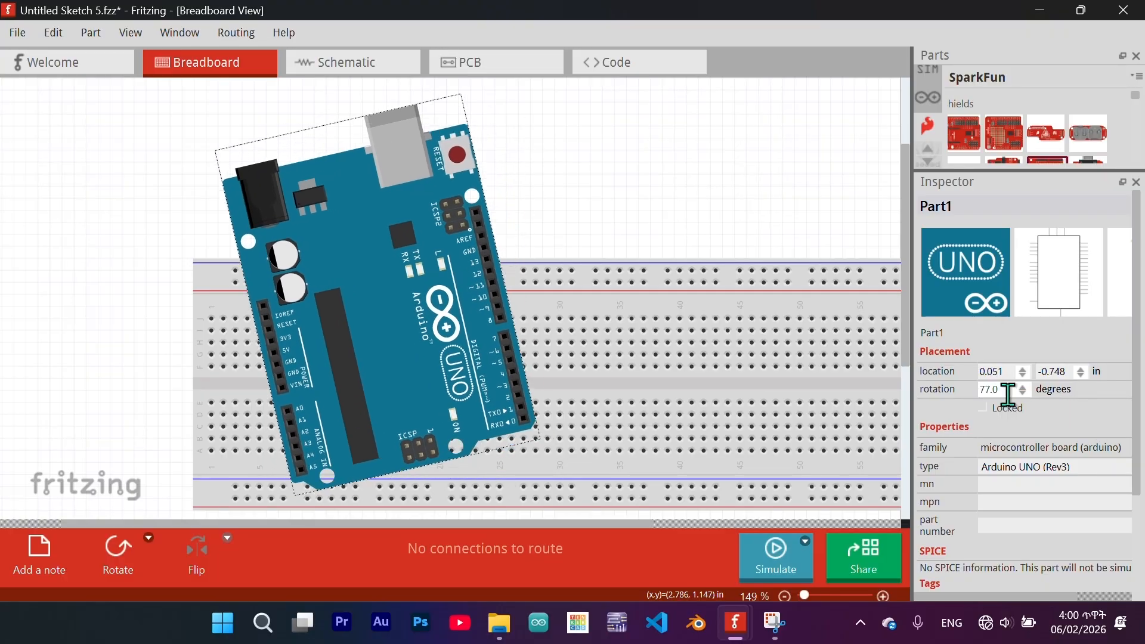
pyautogui.write('90')
pyautogui.press('Return')
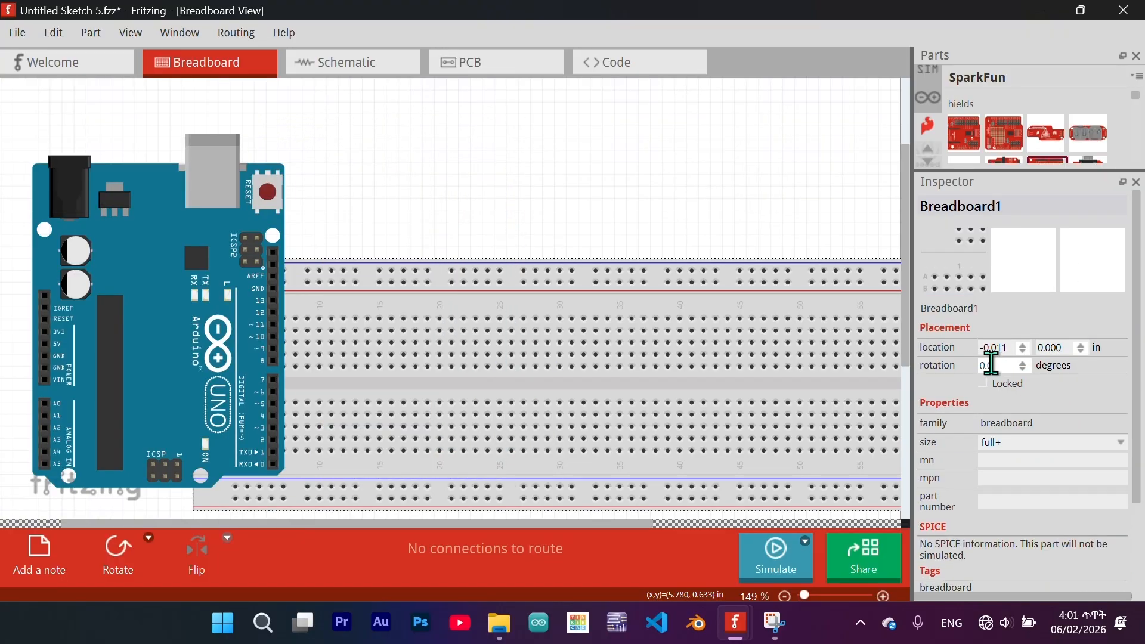
# Rotate the breadboard to 90 degrees, change its size to half, and move it clear of the Arduino Uno.
pyautogui.press('Return')
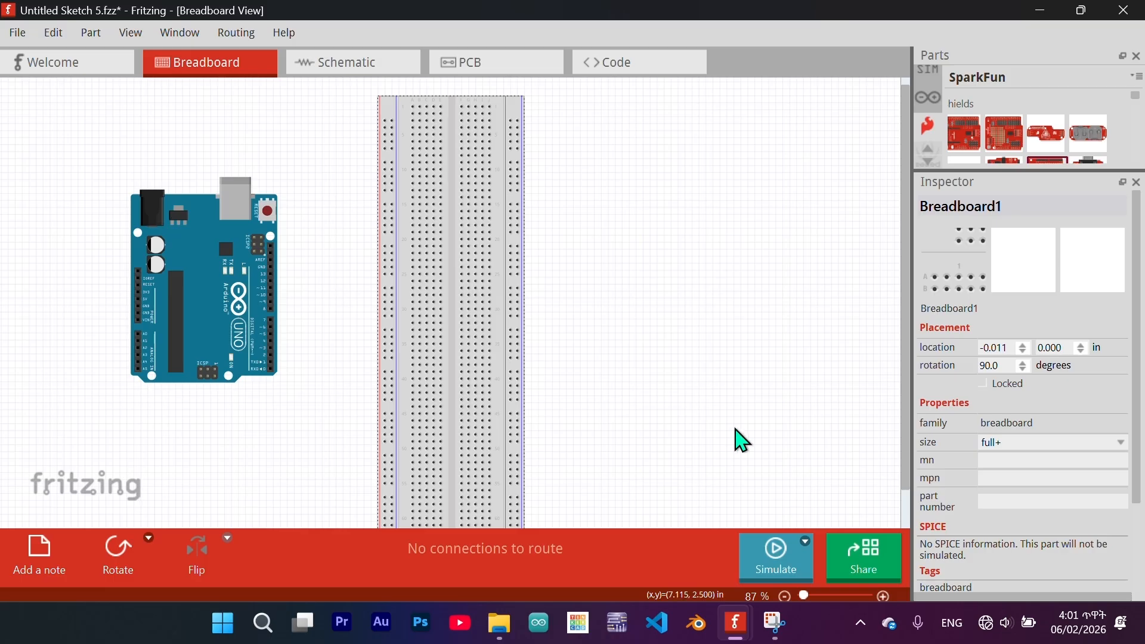
pyautogui.click(1132, 458)
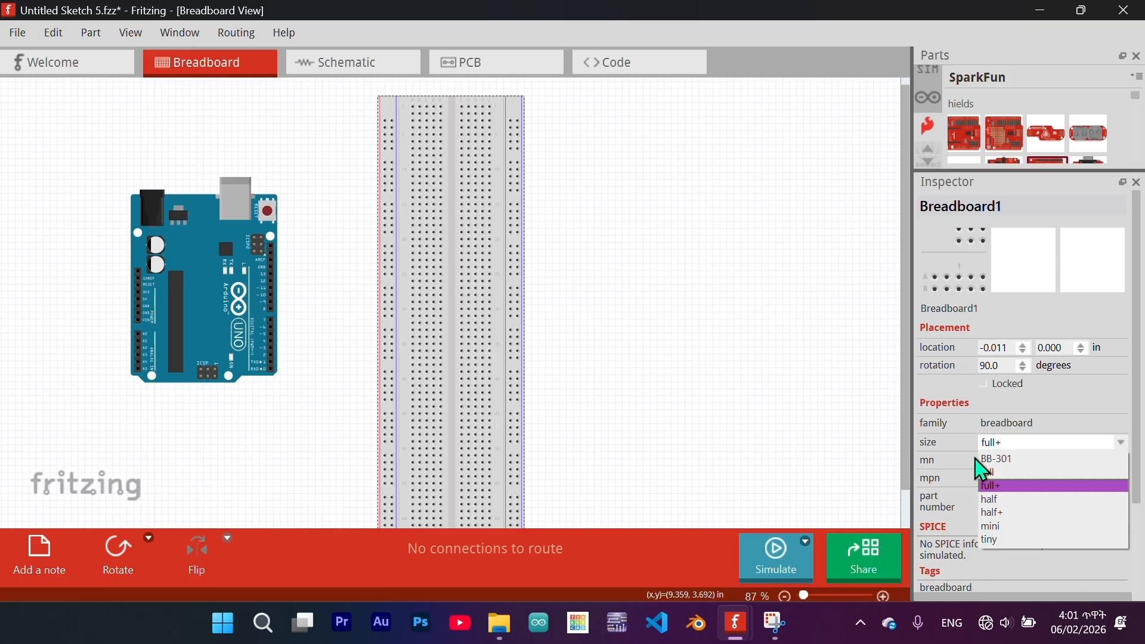
pyautogui.click(987, 502)
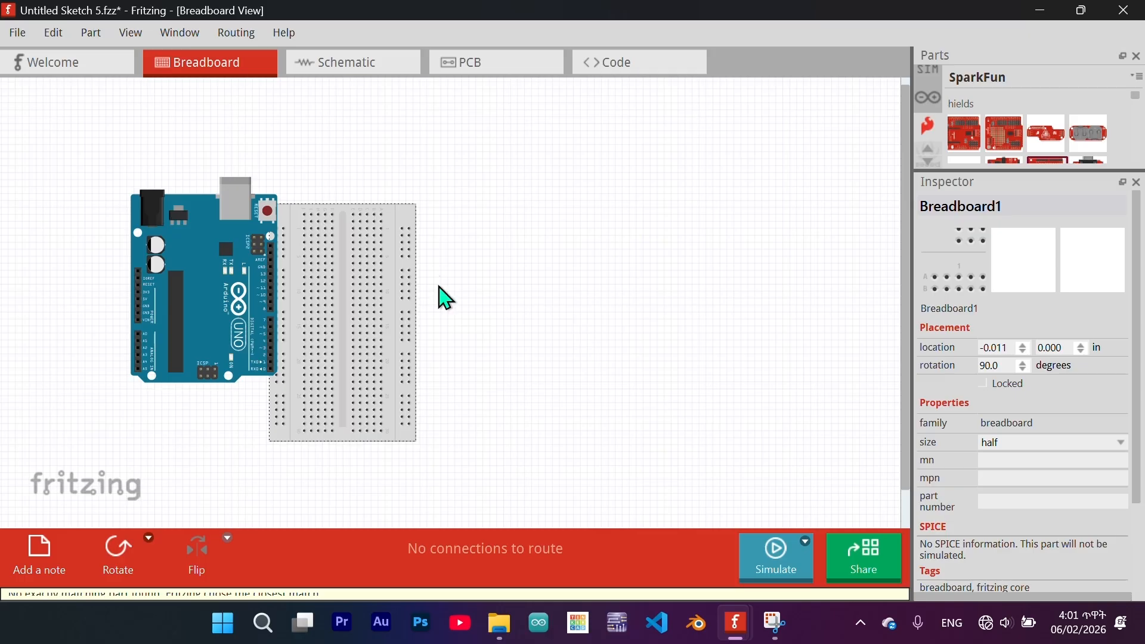
pyautogui.moveTo(406, 225); pyautogui.dragTo(484, 213)
# Change the breadboard size to tiny and back to half.
pyautogui.click(1067, 442)
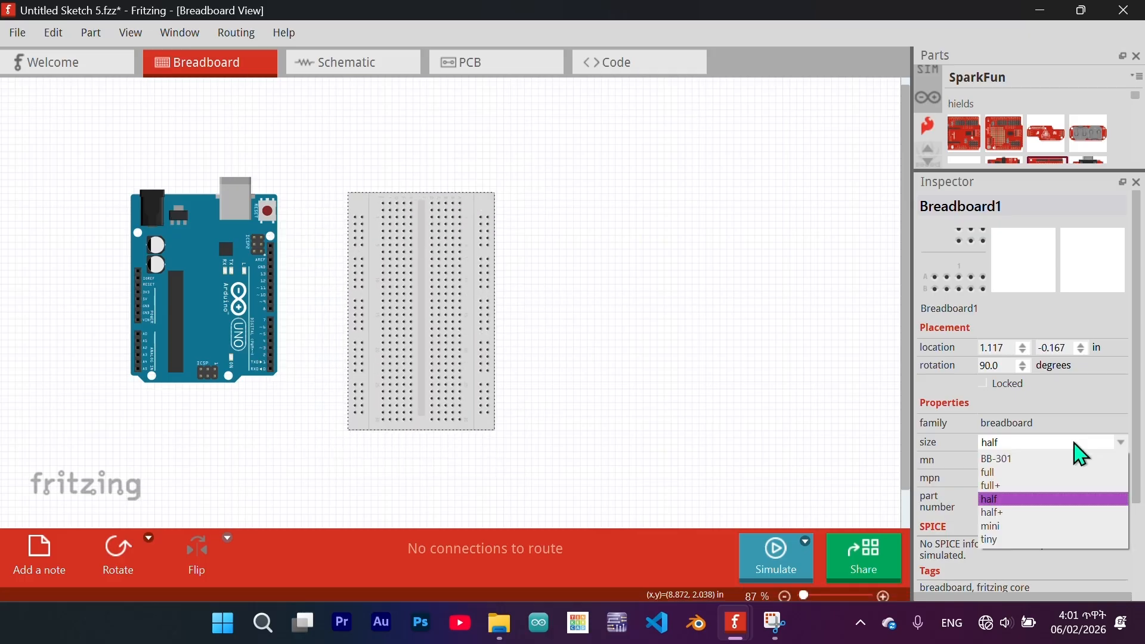
pyautogui.click(1005, 541)
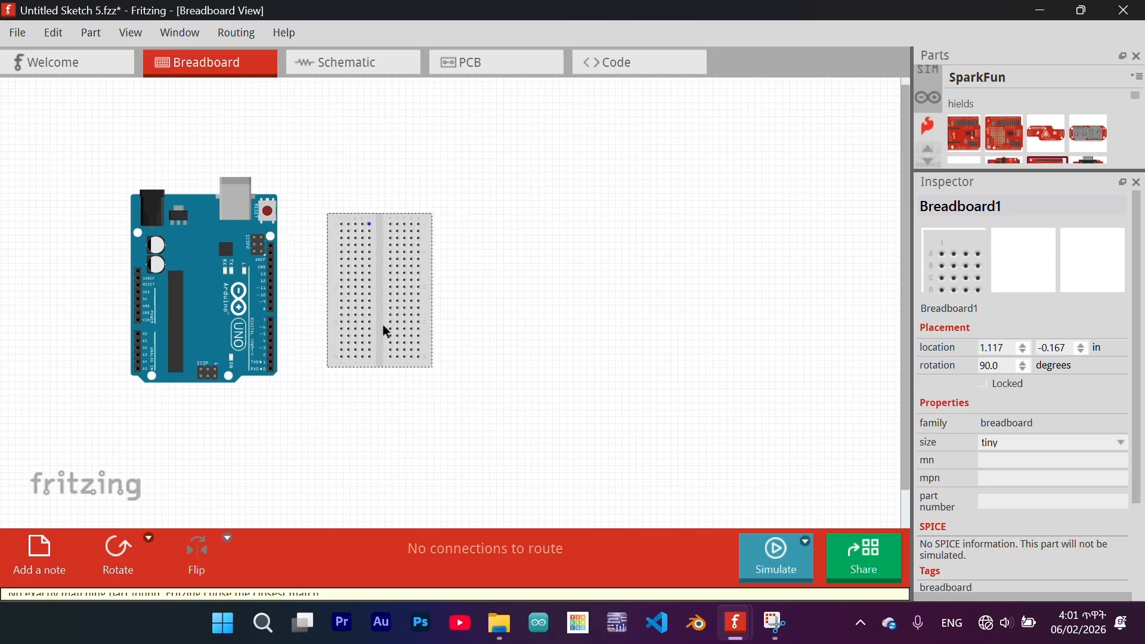
pyautogui.click(1056, 445)
pyautogui.click(1014, 511)
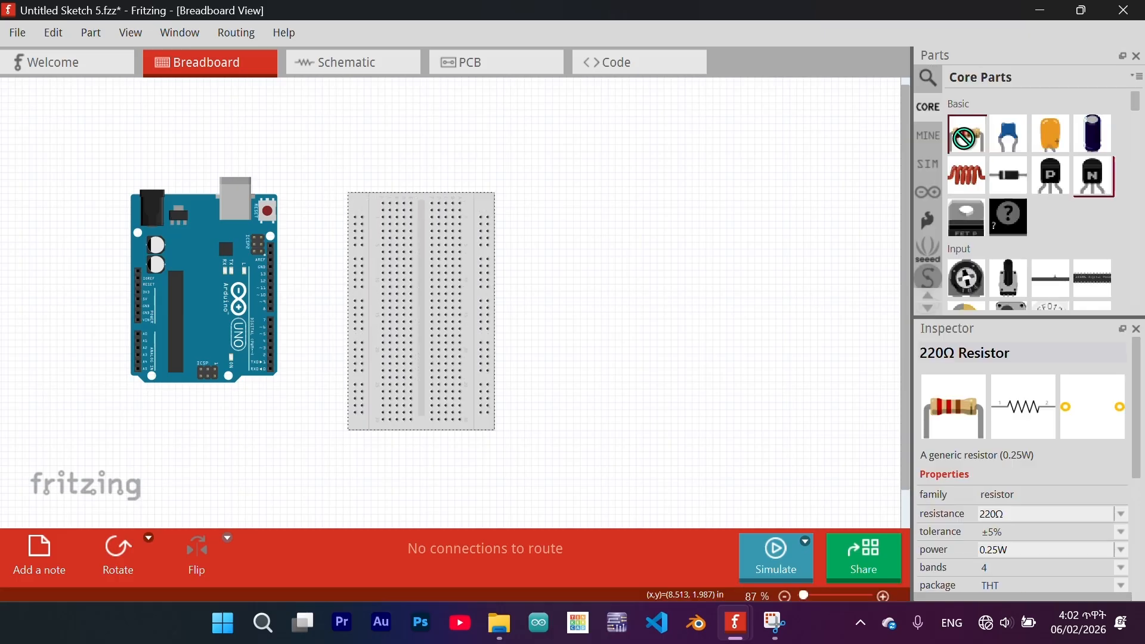
# Add a 220Ω resistor from Core Parts beside the breadboard, set its rotation to 90 degrees, and reposition it.
pyautogui.moveTo(965, 136); pyautogui.dragTo(628, 197)
pyautogui.keyDown('ctrl'); pyautogui.scroll(8, 629, 200); pyautogui.keyUp('ctrl')
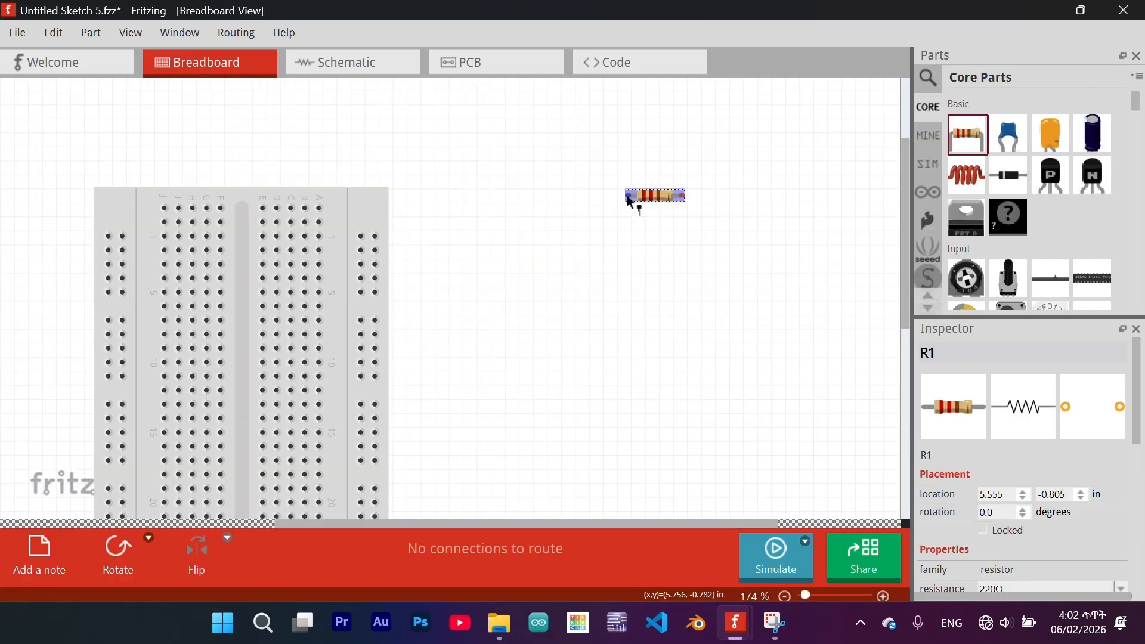
pyautogui.keyDown('ctrl'); pyautogui.scroll(1, 739, 197); pyautogui.keyUp('ctrl')
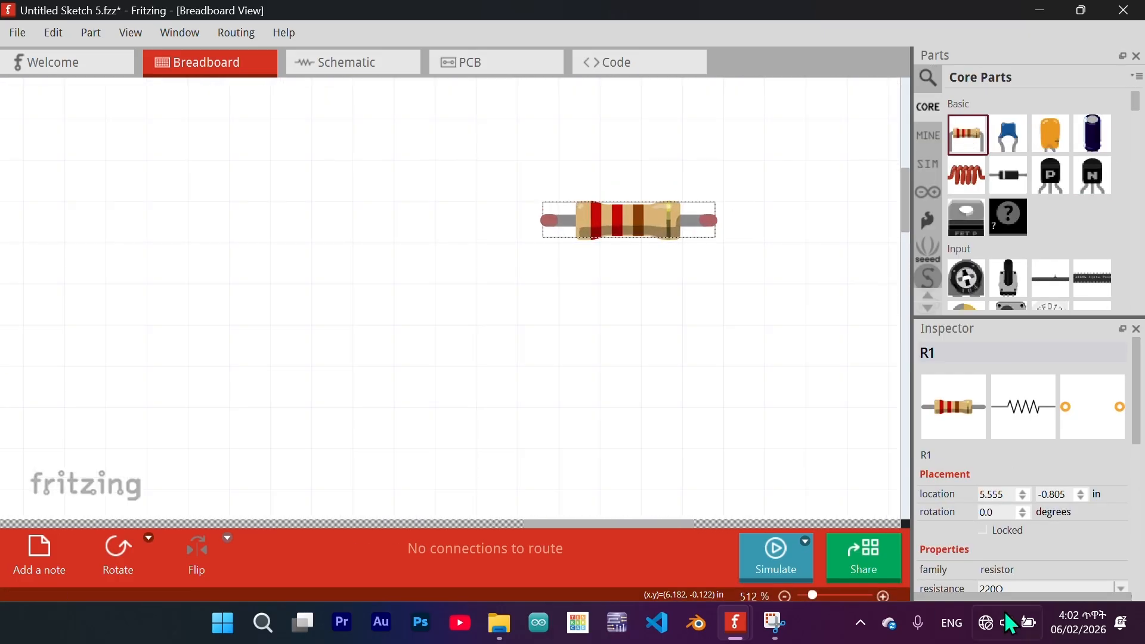
pyautogui.moveTo(1000, 512); pyautogui.dragTo(952, 507)
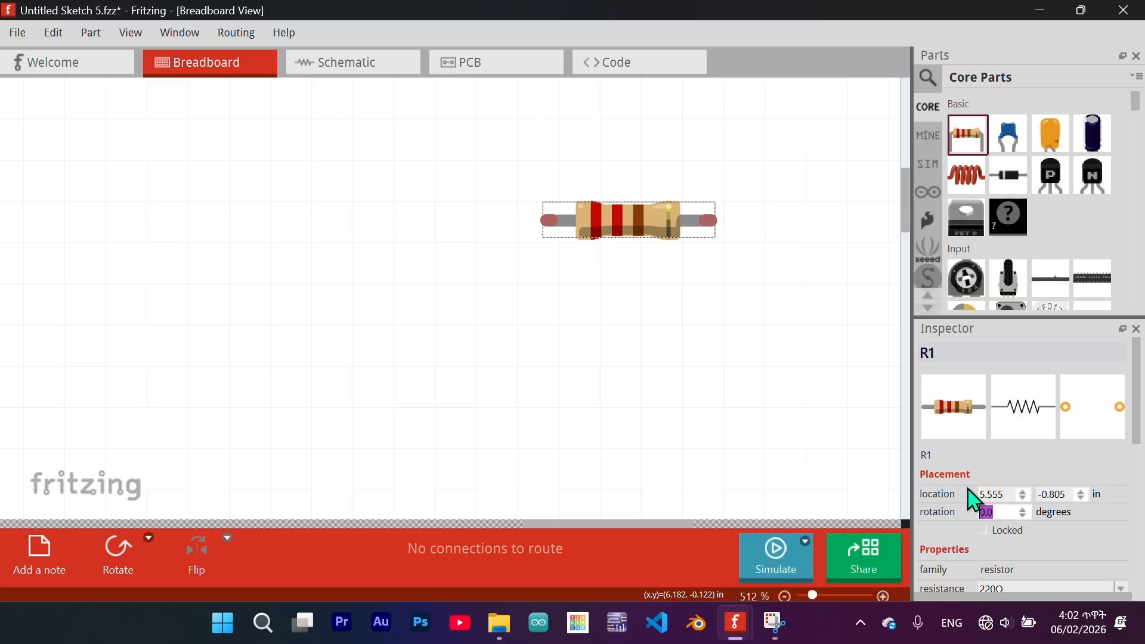
pyautogui.write('90')
pyautogui.press('Return')
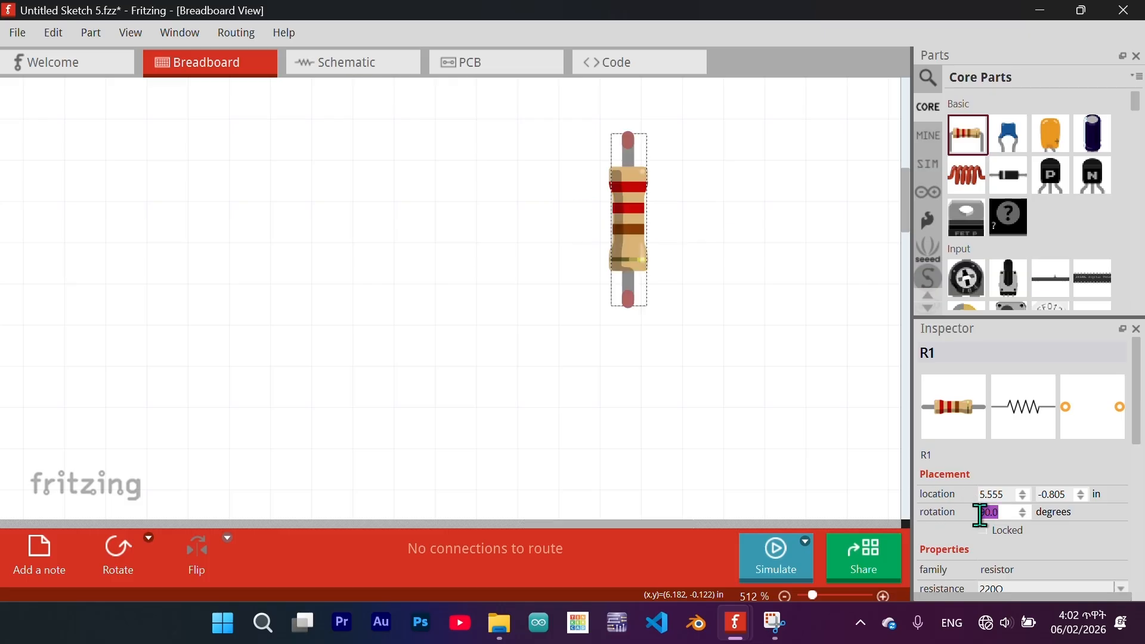
pyautogui.moveTo(627, 195); pyautogui.dragTo(472, 261)
# Enlarge the Inspector and set the resistor's resistance to 47Ω.
pyautogui.moveTo(1009, 318); pyautogui.dragTo(1009, 127)
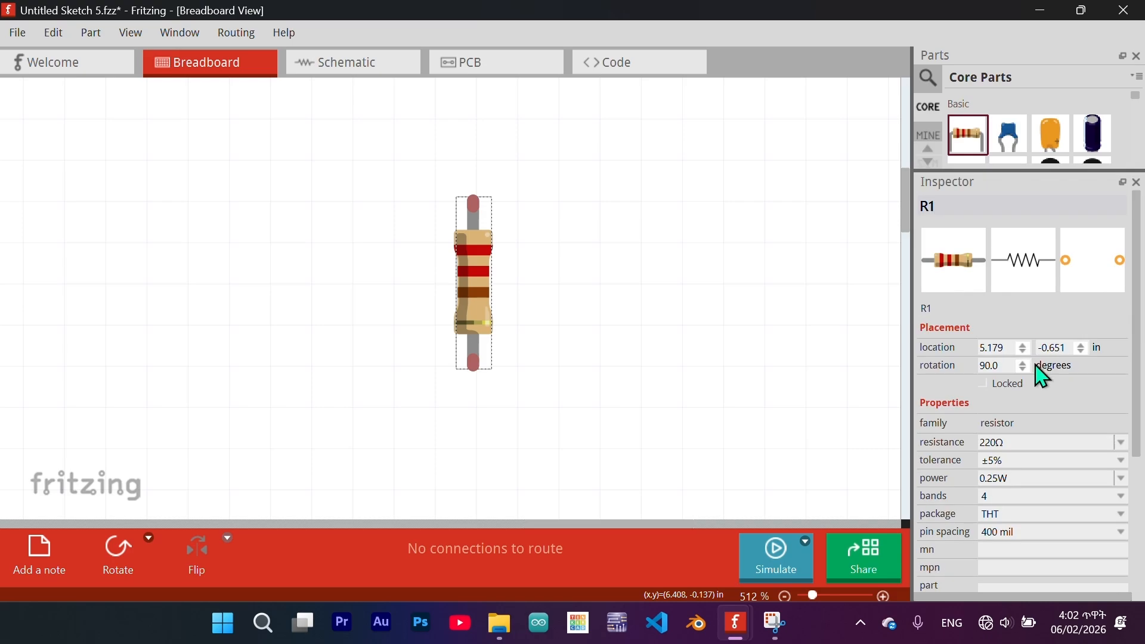
pyautogui.click(1122, 442)
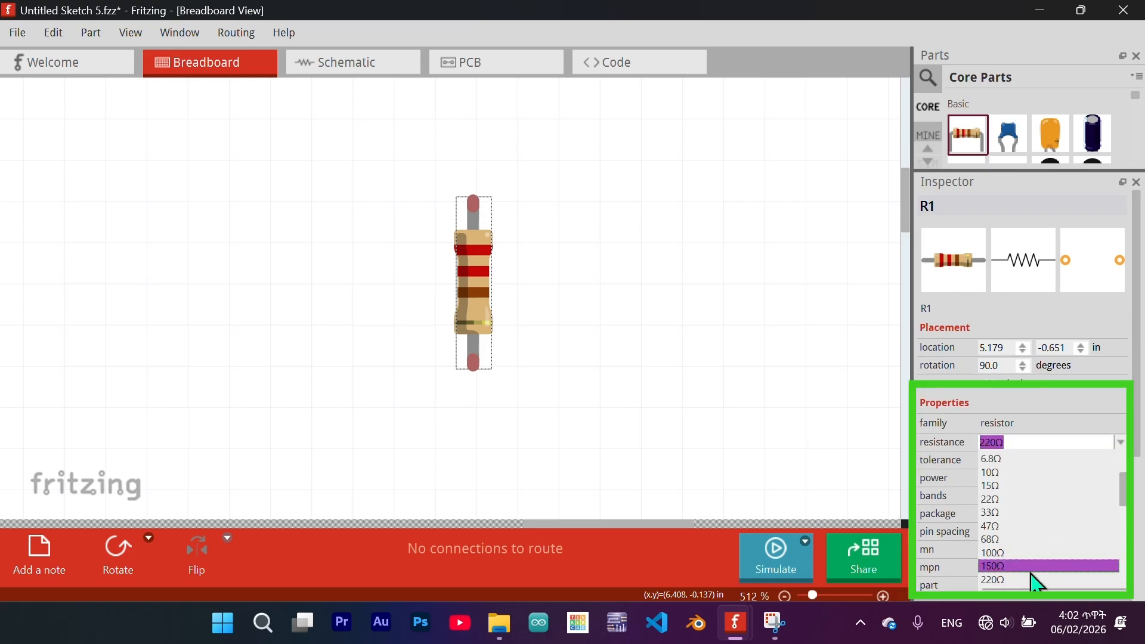
pyautogui.click(1016, 527)
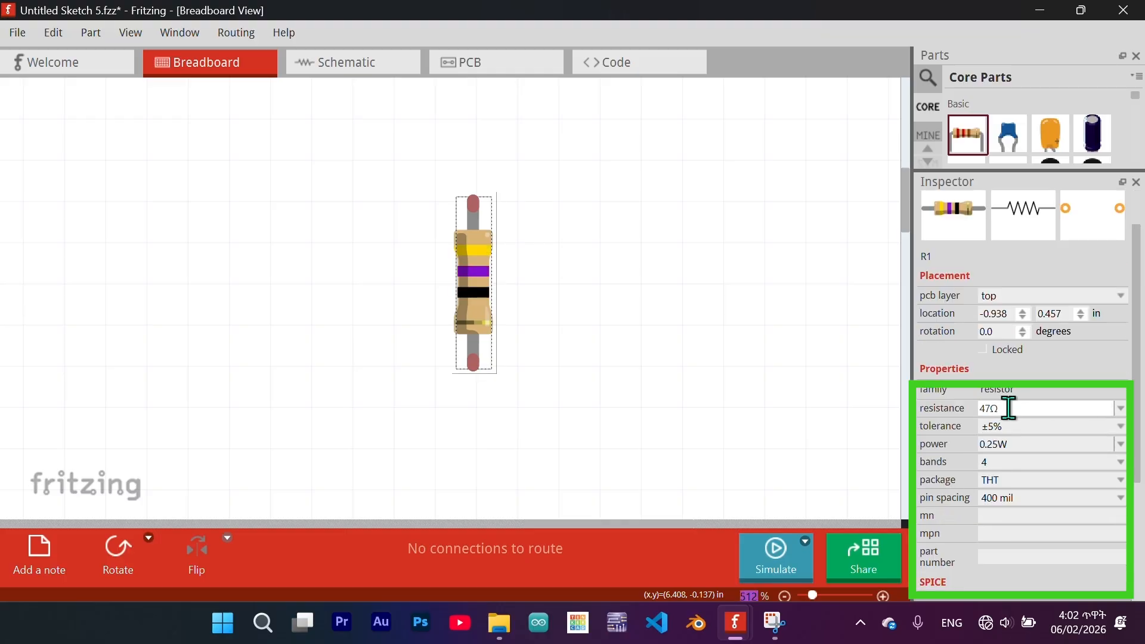
# Set the resistor's resistance to 220Ω and deselect the part.
pyautogui.moveTo(1009, 408); pyautogui.dragTo(964, 416)
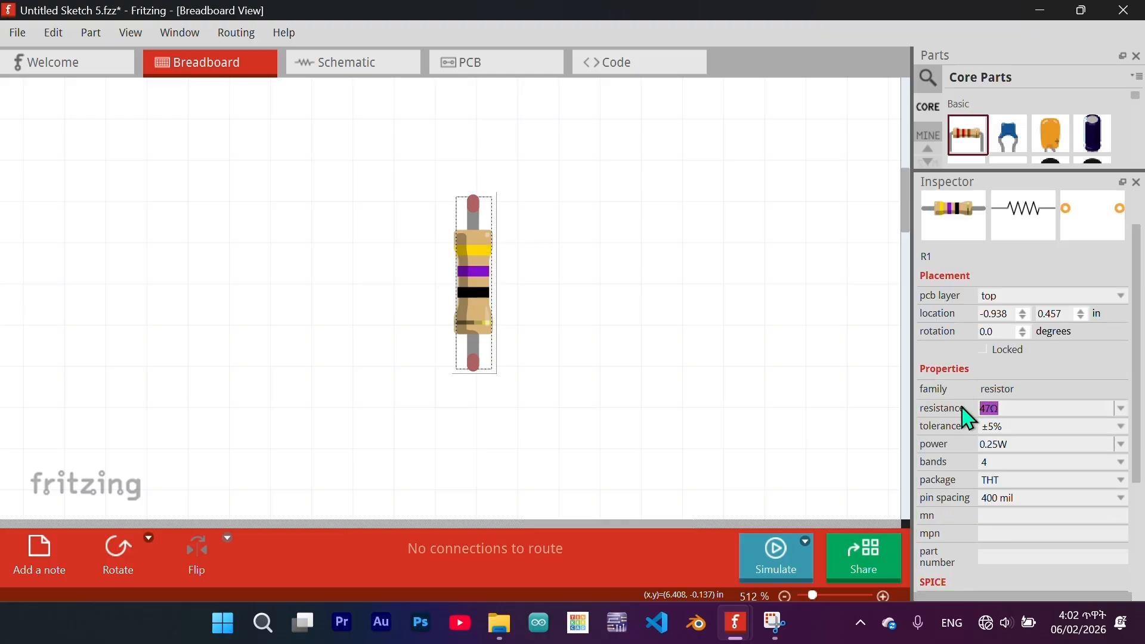
pyautogui.write('220Ω')
pyautogui.press('Return')
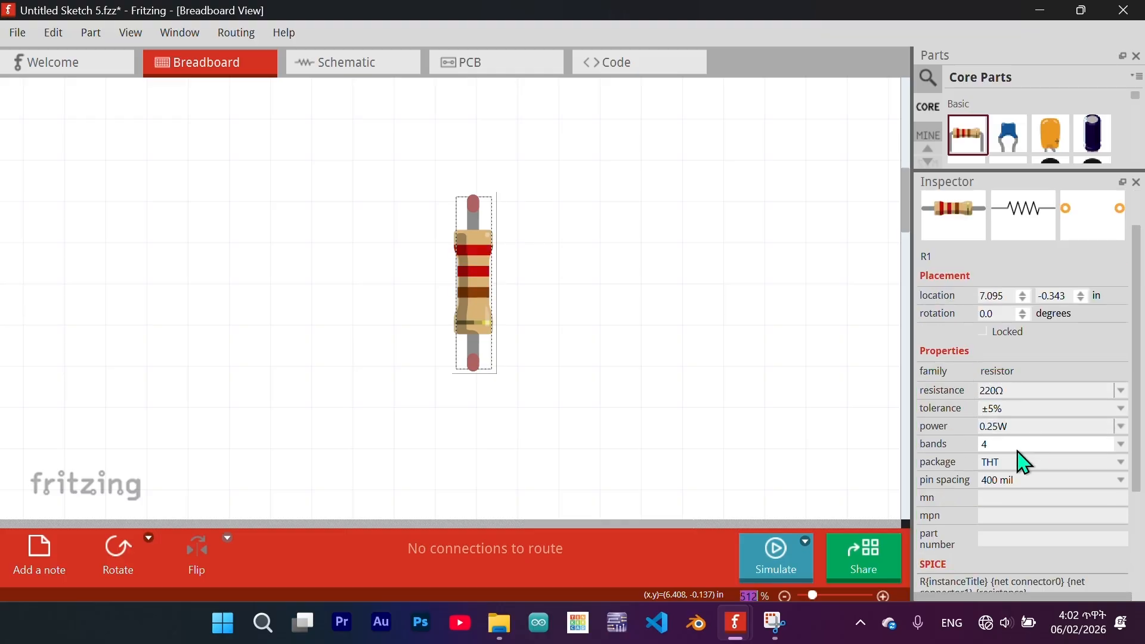
pyautogui.click(674, 396)
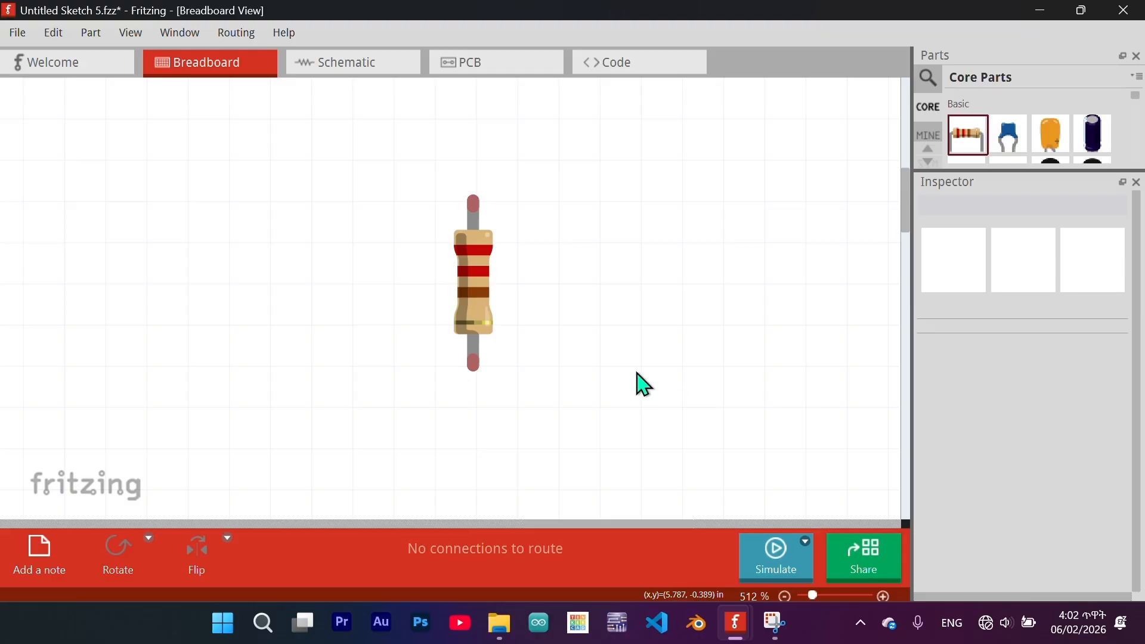
# Select the resistor and try rotating it in place.
pyautogui.click(478, 305)
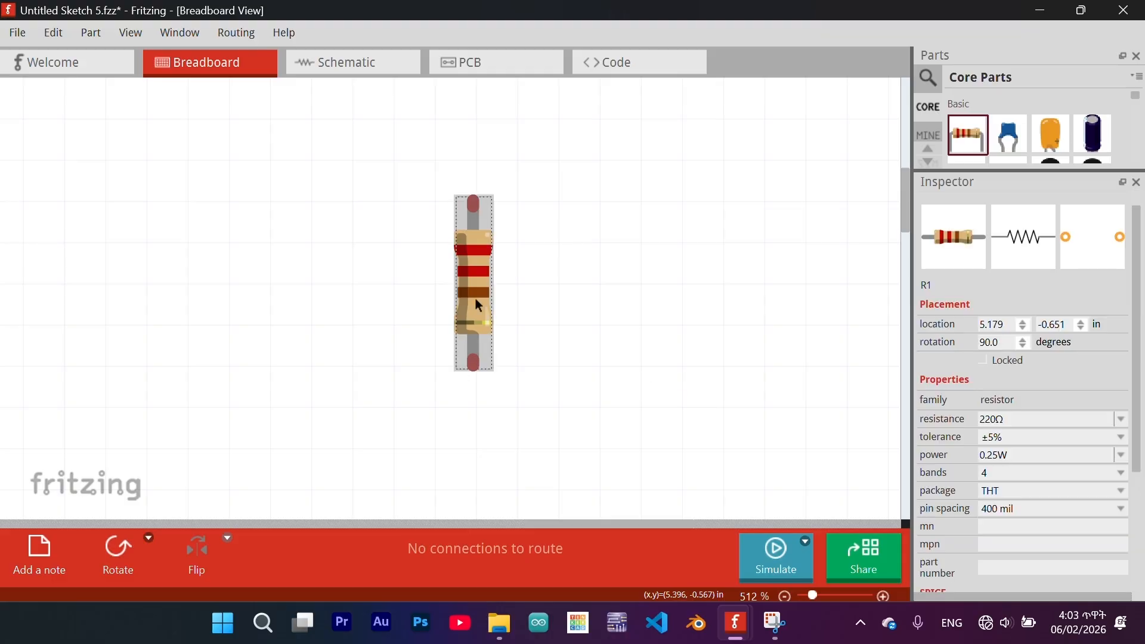
pyautogui.hotkey('ctrl', 'alt', 'r')
pyautogui.hotkey('ctrl', 'alt', 'r')
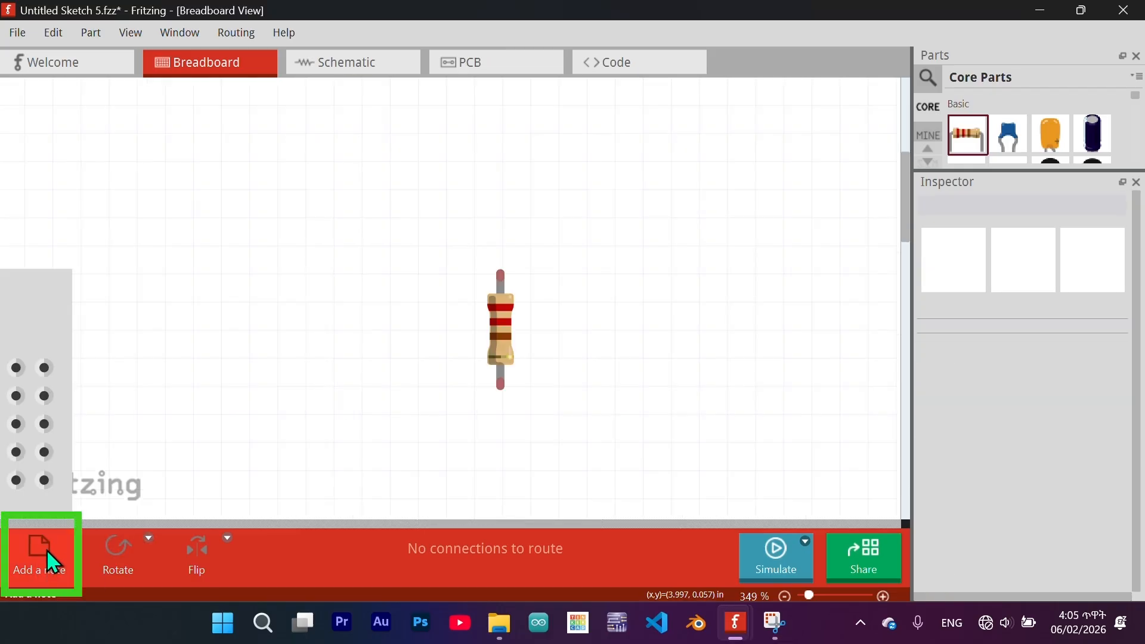
# Add a note to the sketch, insert the sample text "sydgasjhdgajshdgajshdg" into it, and move it beside the resistor.
pyautogui.keyDown('ctrl'); pyautogui.scroll(-6, 522, 346); pyautogui.keyUp('ctrl')
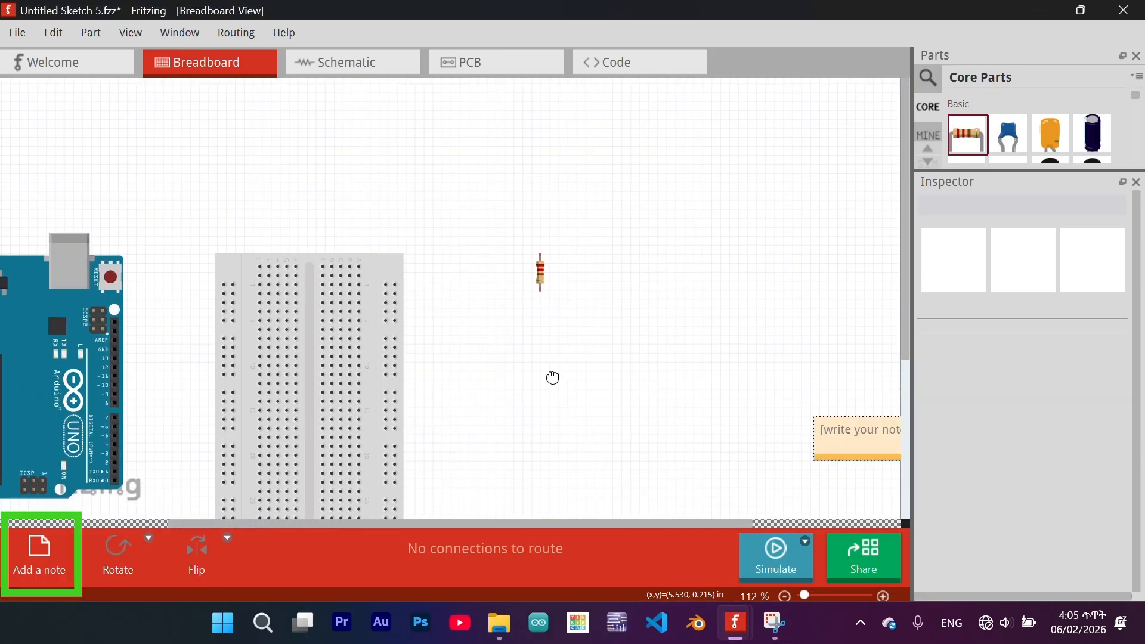
pyautogui.moveTo(552, 377); pyautogui.dragTo(325, 274, button='middle')
pyautogui.click(725, 432)
pyautogui.click(670, 326)
pyautogui.write('sydgasjhdgajsh')
pyautogui.moveTo(706, 382); pyautogui.dragTo(442, 181)
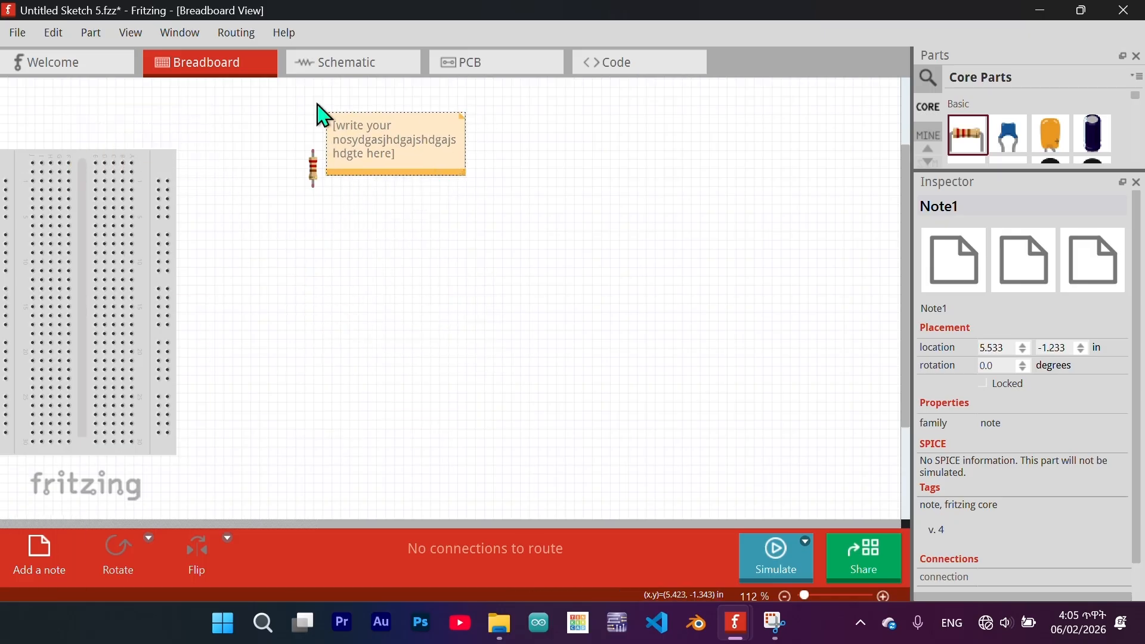
# Delete the note beside the resistor.
pyautogui.keyDown('ctrl'); pyautogui.scroll(5, 322, 115); pyautogui.keyUp('ctrl')
pyautogui.click(640, 259)
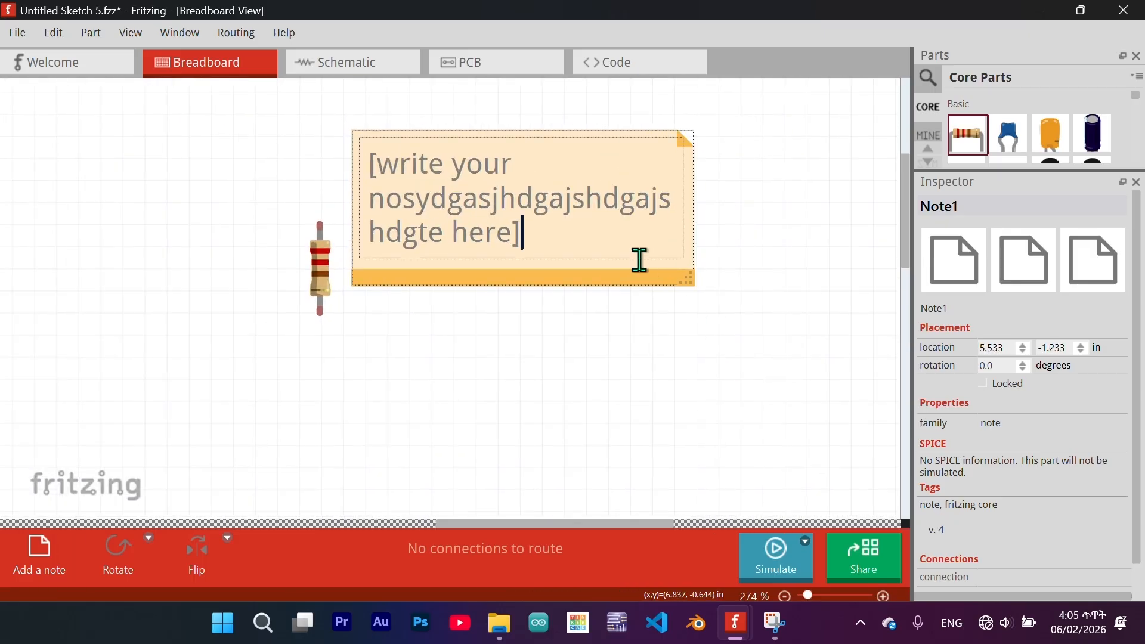
pyautogui.click(645, 281)
pyautogui.press('Delete')
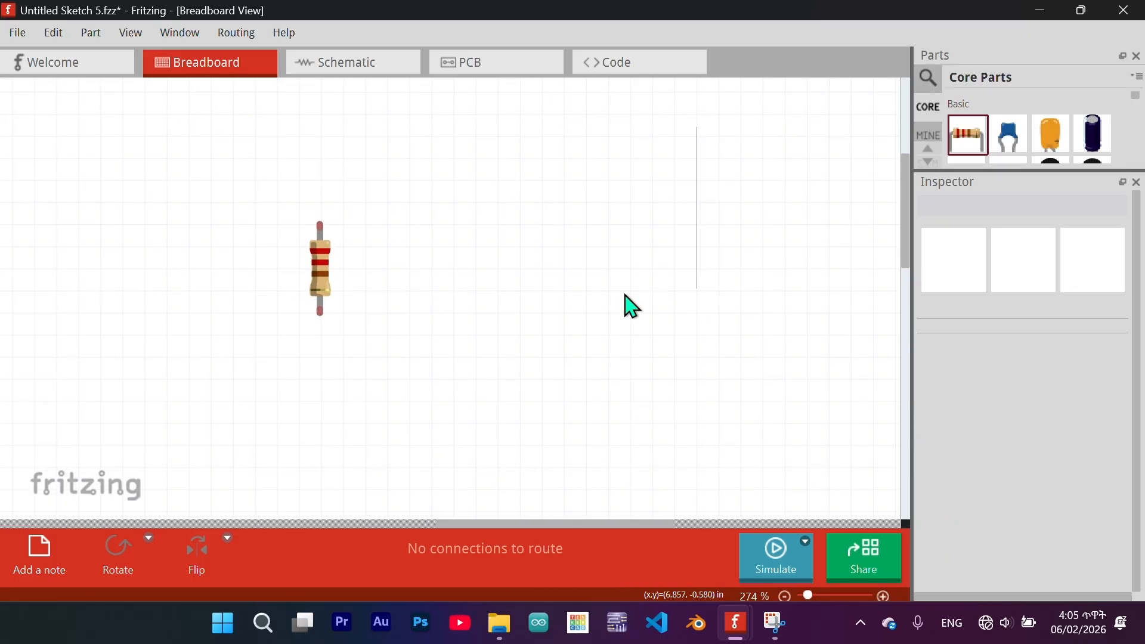
# Rotate the resistor counter clockwise four times in 90° increments, plus once by 180°.
pyautogui.click(320, 268)
pyautogui.click(118, 567)
pyautogui.click(118, 571)
pyautogui.click(119, 571)
pyautogui.click(120, 571)
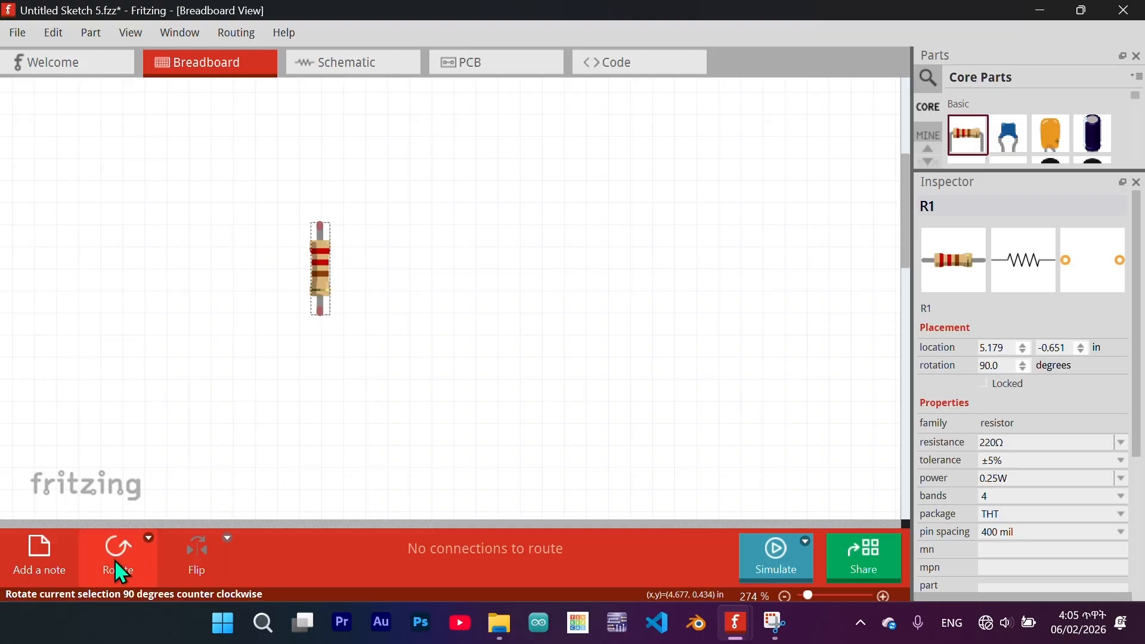
pyautogui.click(143, 537)
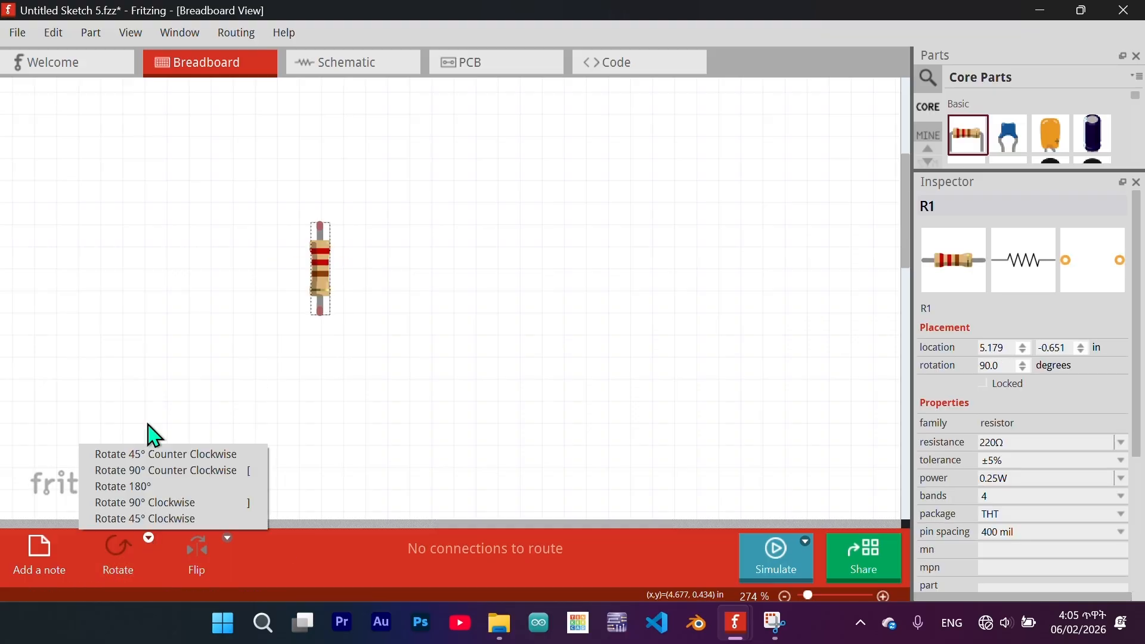
pyautogui.click(136, 488)
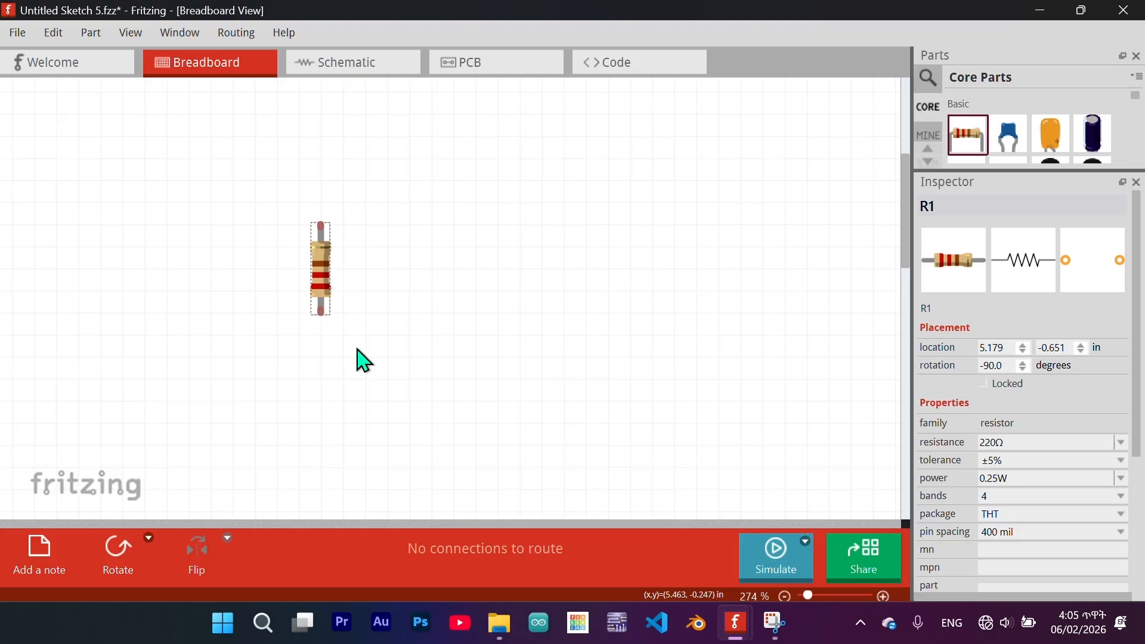
# Place an electrolytic capacitor beside the resistor and flip it both horizontally and vertically.
pyautogui.moveTo(1093, 134); pyautogui.dragTo(421, 263)
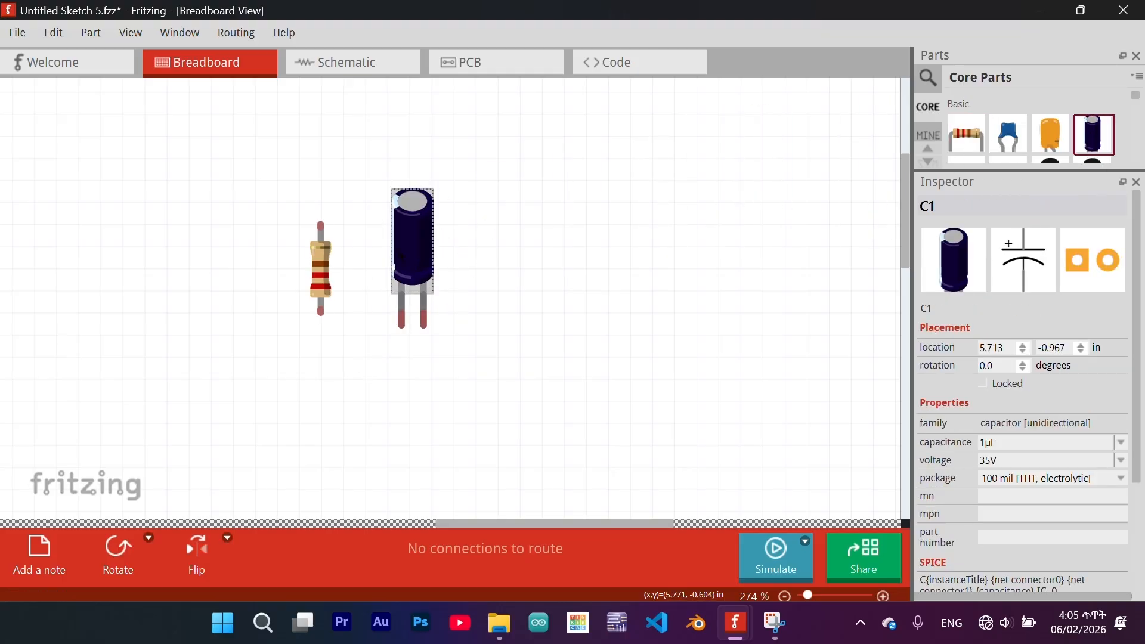
pyautogui.click(199, 570)
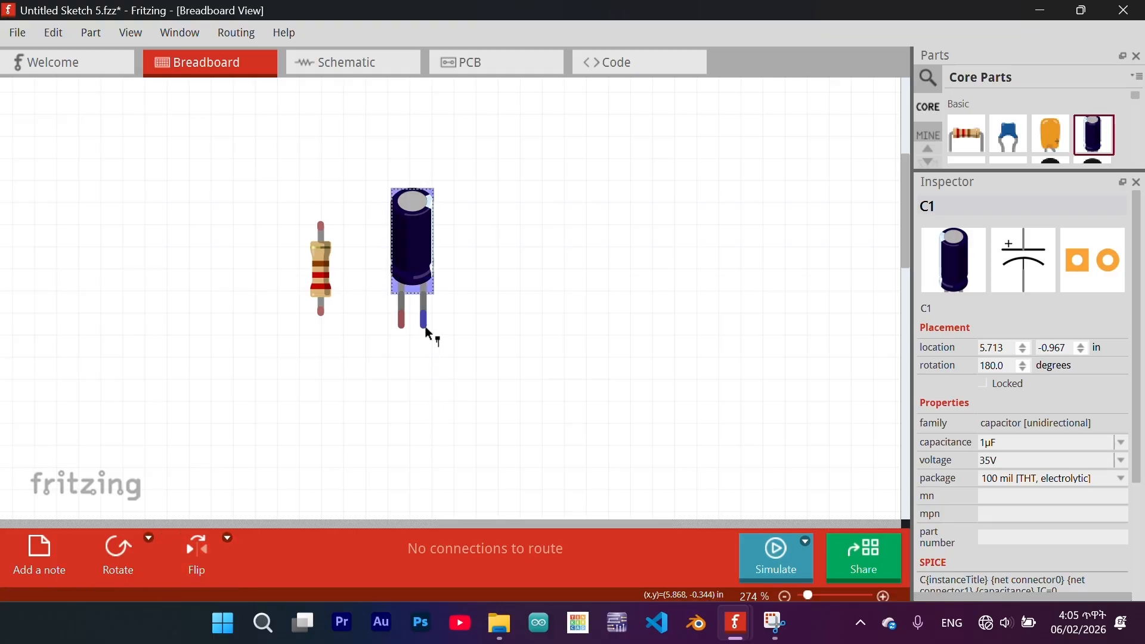
pyautogui.click(189, 549)
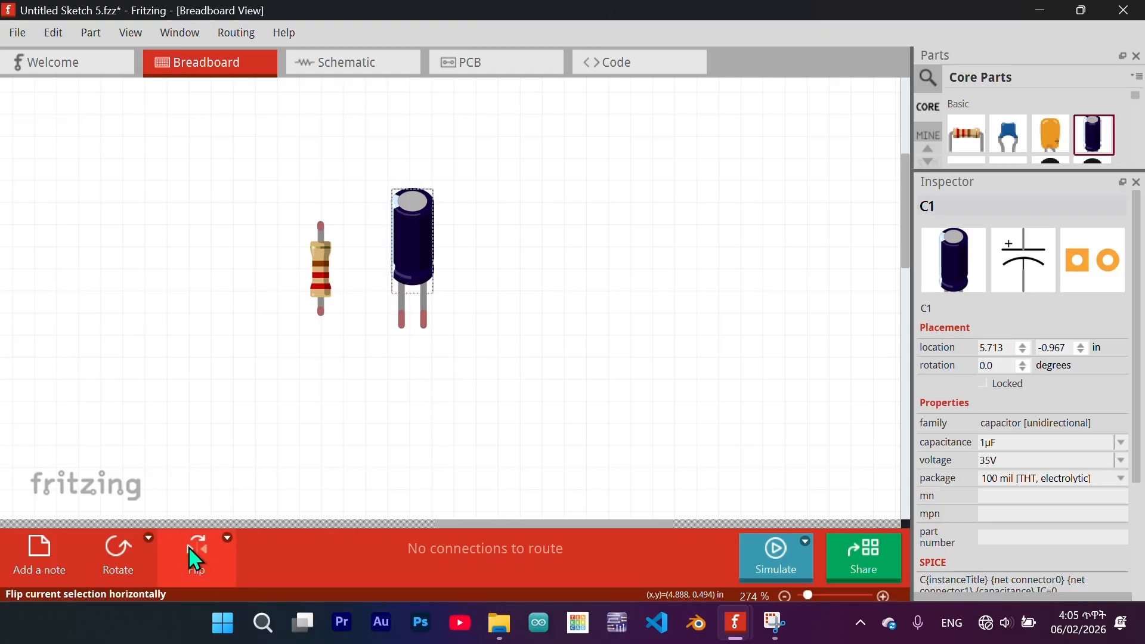
pyautogui.click(226, 537)
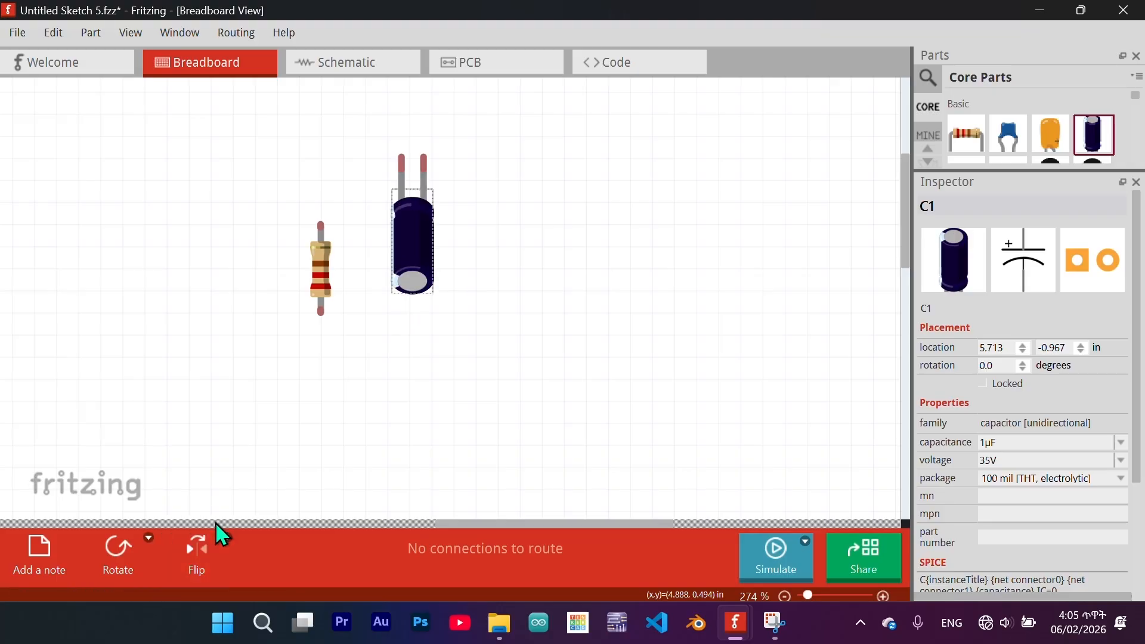
pyautogui.click(226, 537)
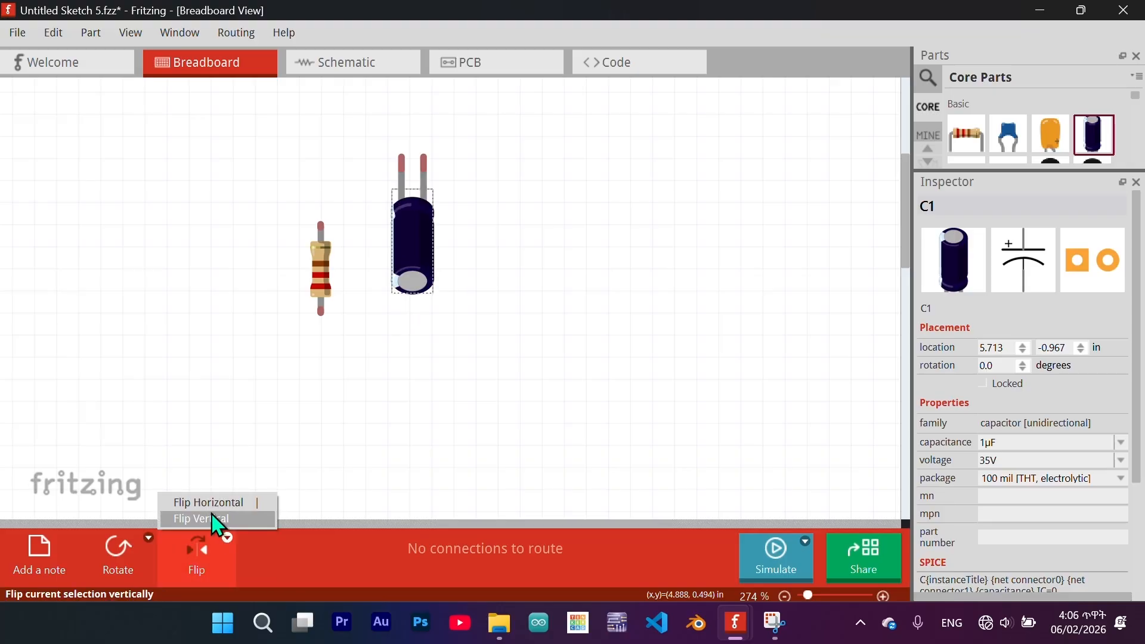
pyautogui.click(213, 523)
# Delete both the resistor and the capacitor from the breadboard sketch.
pyautogui.moveTo(243, 141); pyautogui.dragTo(579, 370)
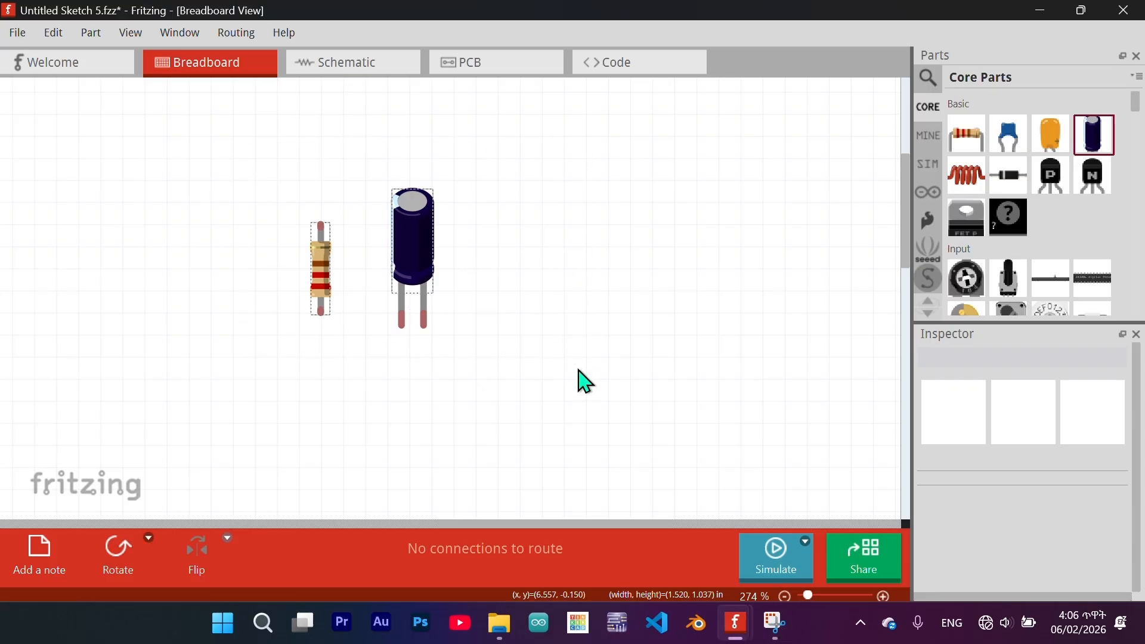
pyautogui.press('Delete')
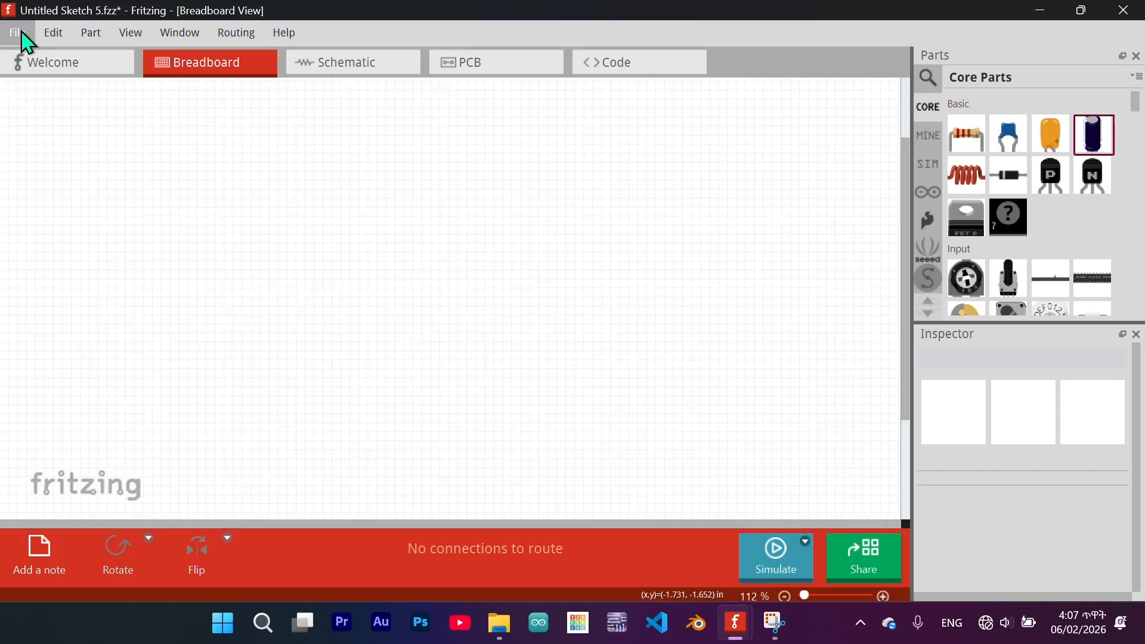
# Open the 01 Blink example sketch for a look and return to the empty Untitled Sketch 5.
pyautogui.click(18, 33)
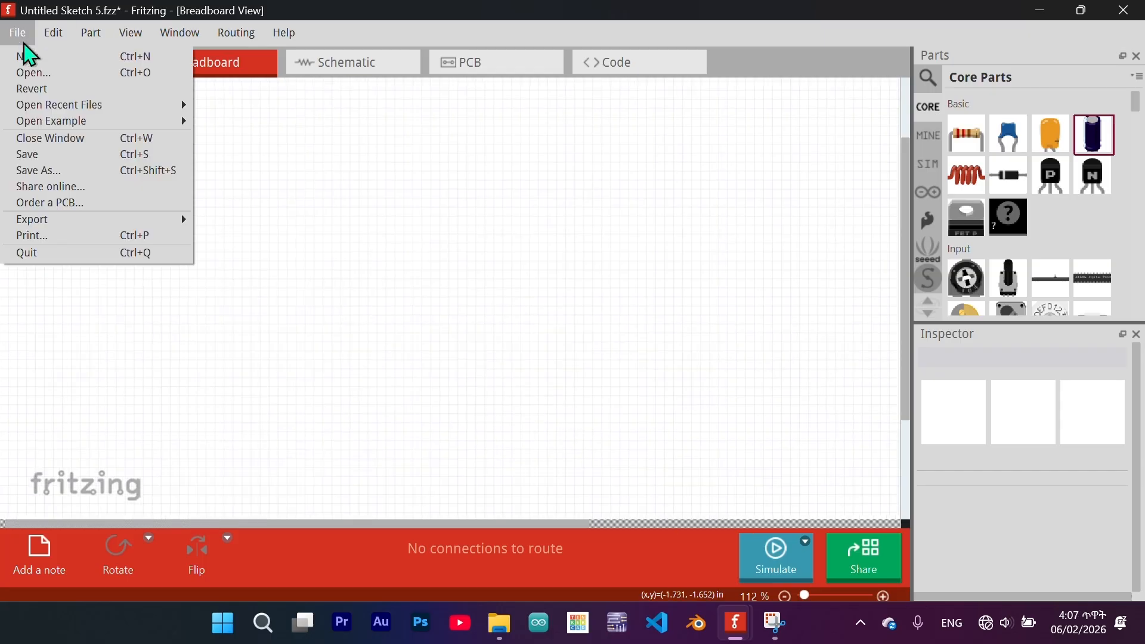
pyautogui.moveTo(103, 122)
pyautogui.moveTo(281, 219)
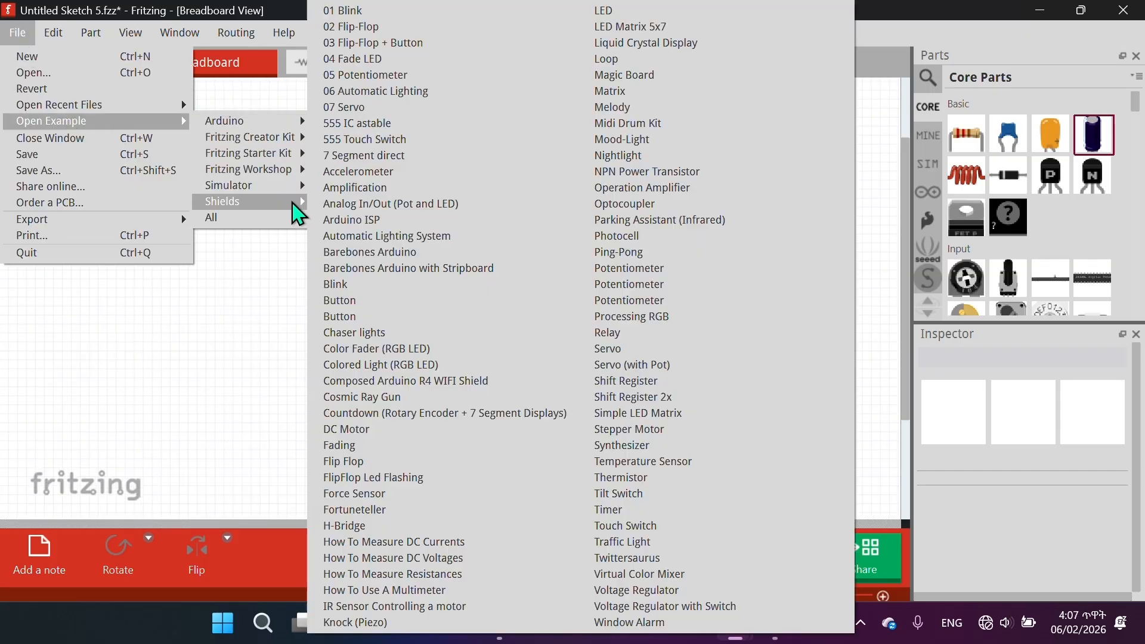
pyautogui.click(507, 10)
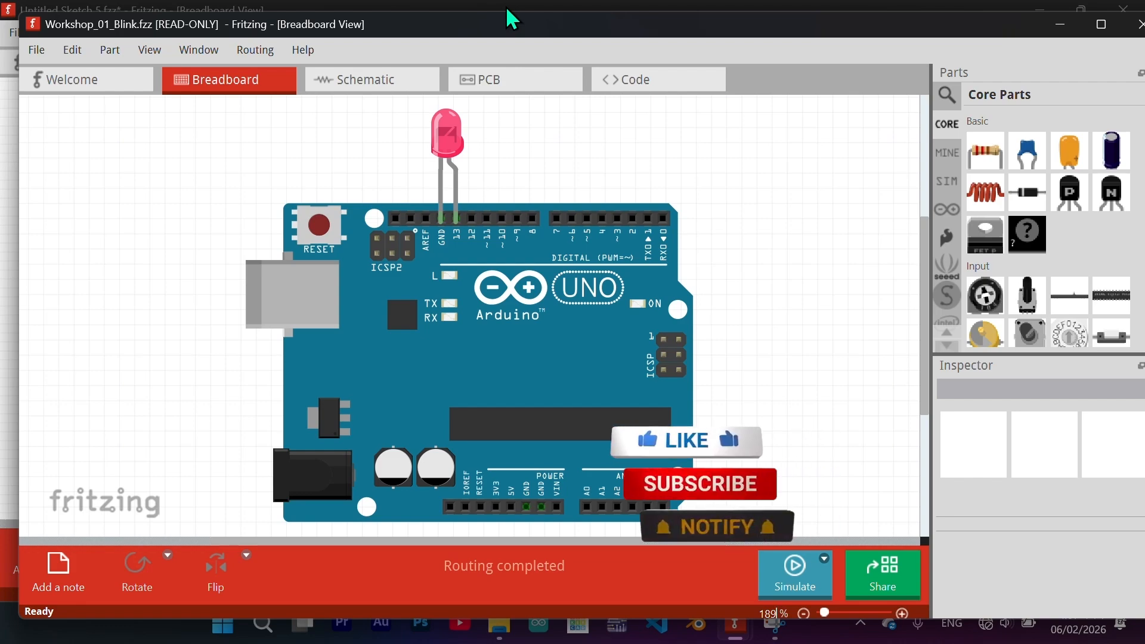
pyautogui.click(506, 9)
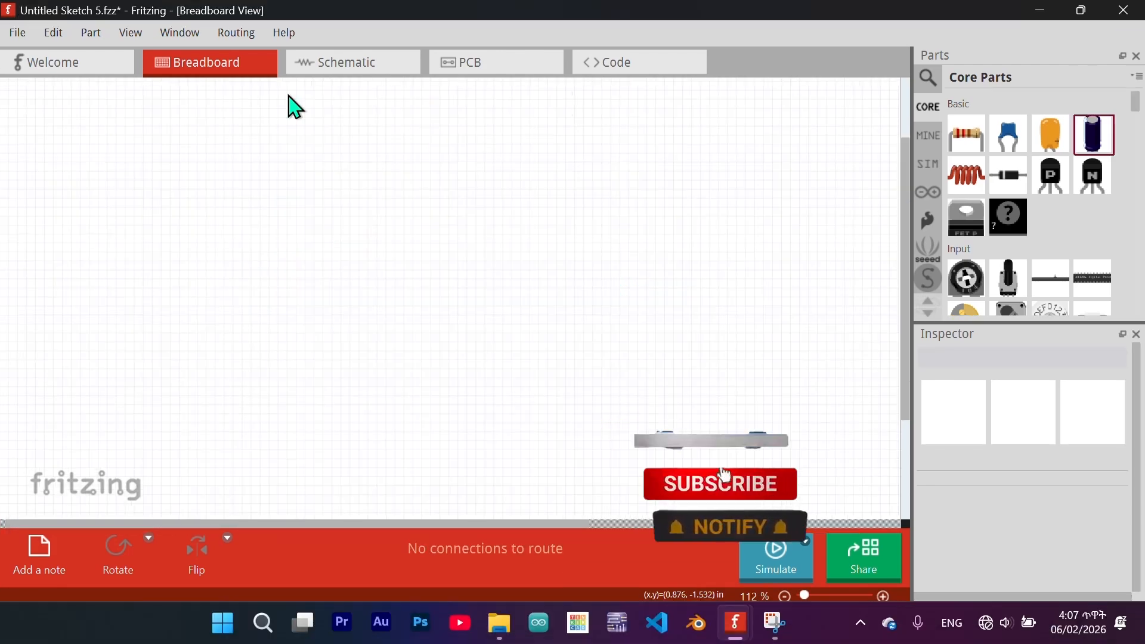
# Open the LED example from the simulator's basic circuits and maximize its window.
pyautogui.click(18, 33)
pyautogui.moveTo(358, 203)
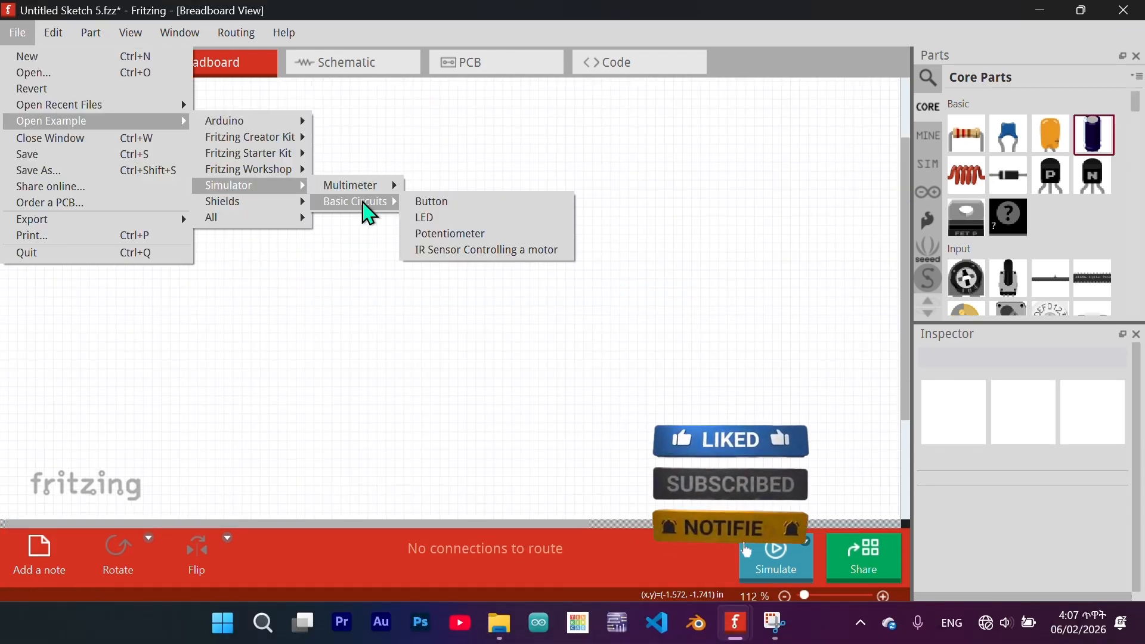
pyautogui.click(437, 218)
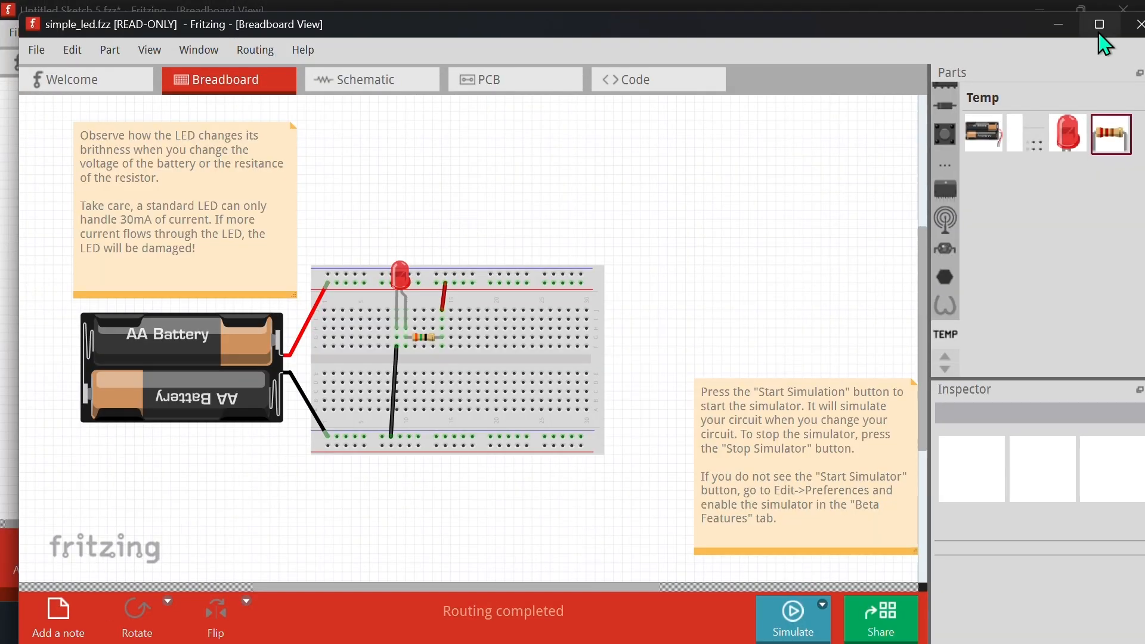
pyautogui.click(1100, 24)
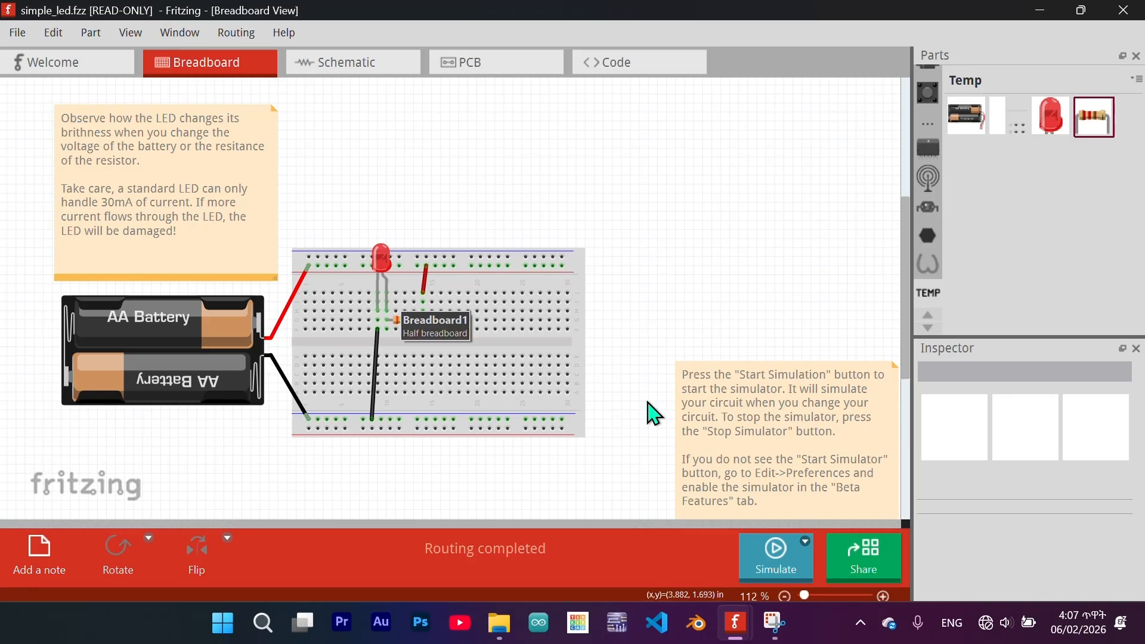
# Run the simulation of the LED circuit twice, stopping it after each run.
pyautogui.keyDown('ctrl'); pyautogui.scroll(5, 620, 320); pyautogui.keyUp('ctrl')
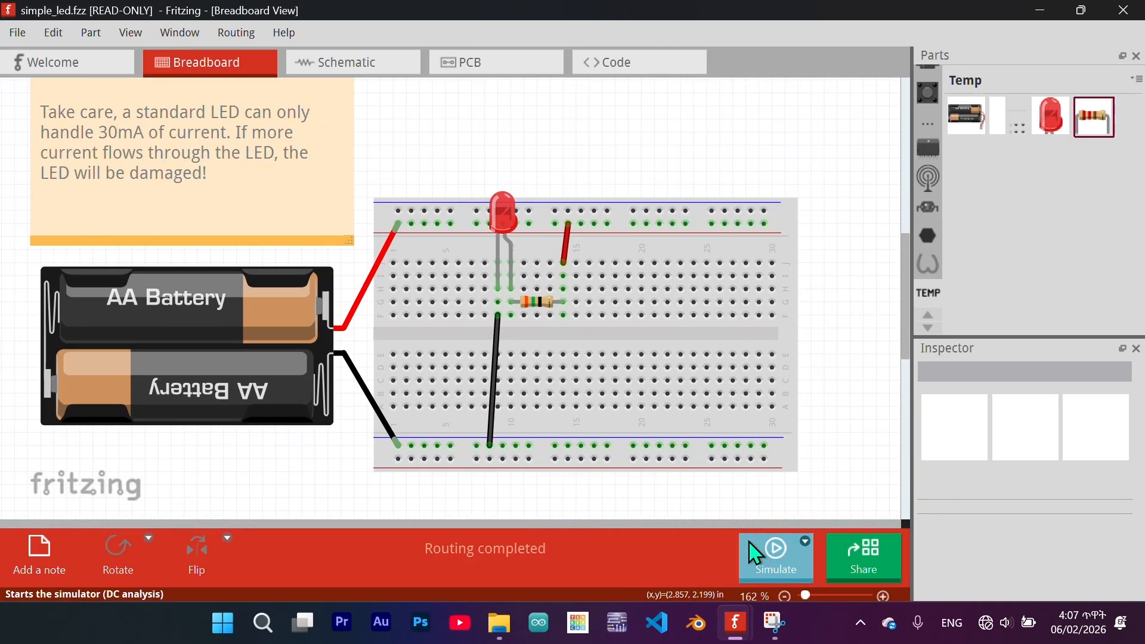
pyautogui.click(781, 564)
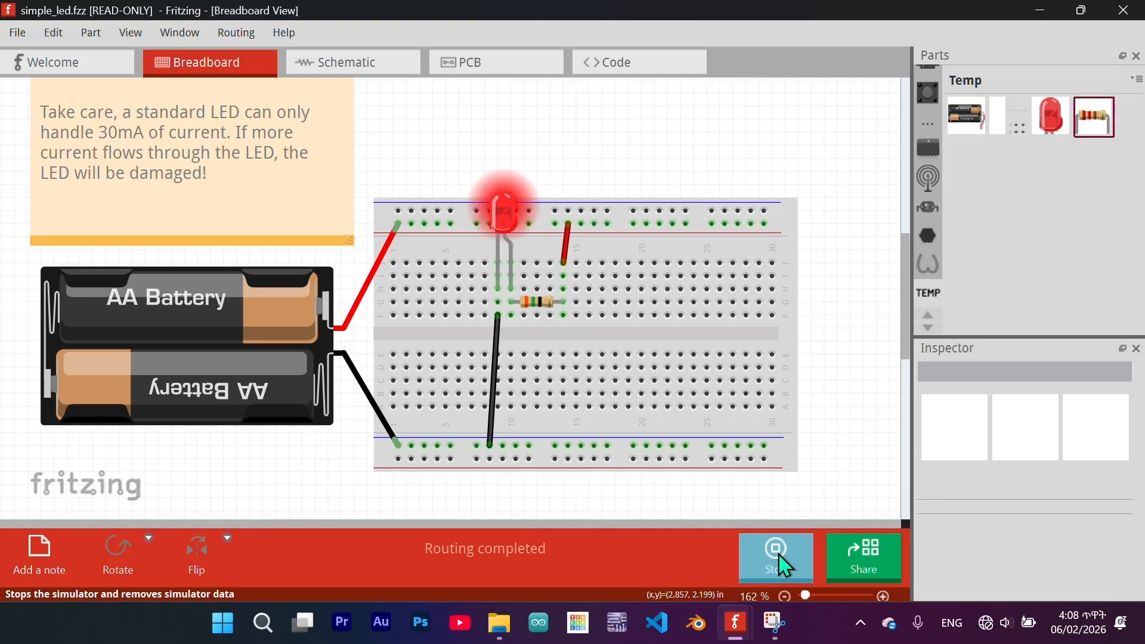
pyautogui.click(774, 564)
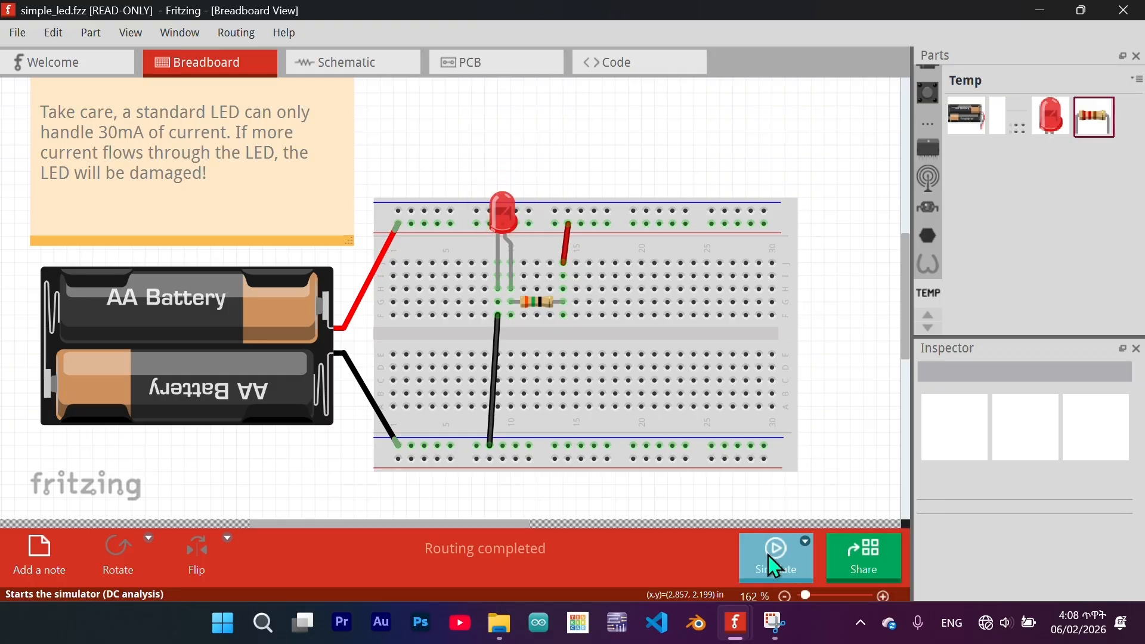
pyautogui.click(774, 565)
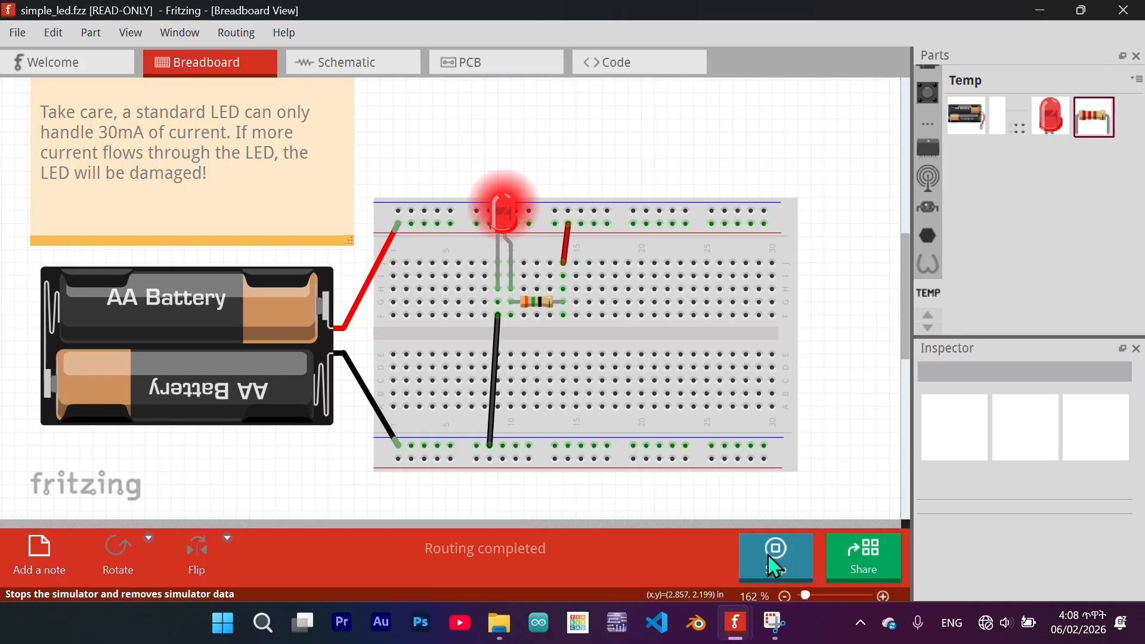
pyautogui.click(771, 560)
# Set the battery's voltage to 9V, and run and stop the simulation to test the LED.
pyautogui.click(183, 325)
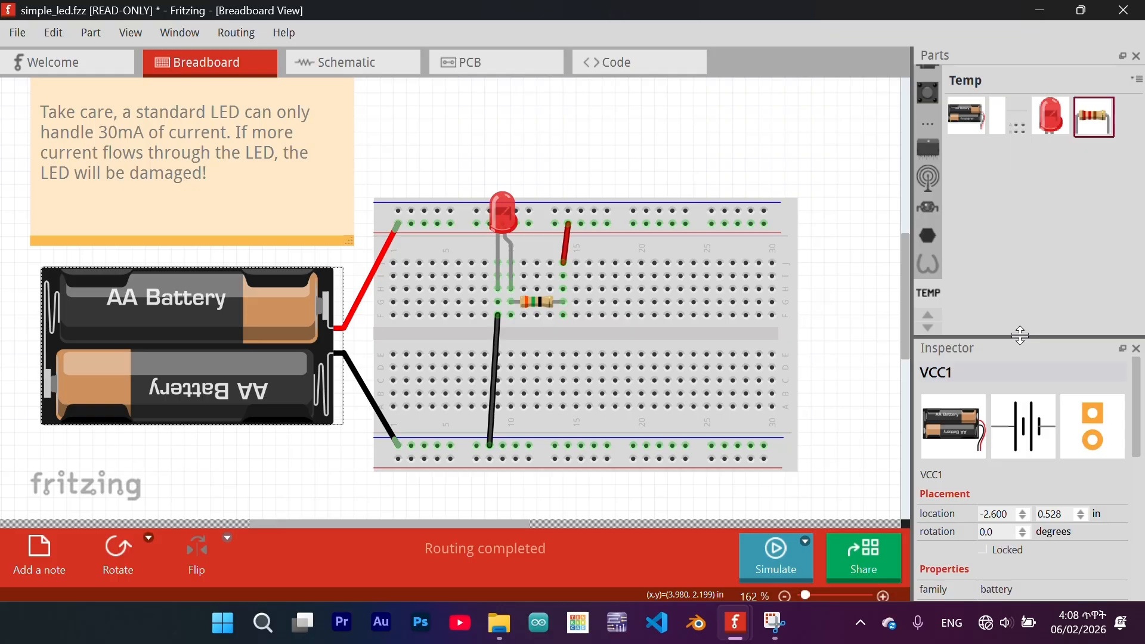
pyautogui.moveTo(1020, 336); pyautogui.dragTo(1010, 141)
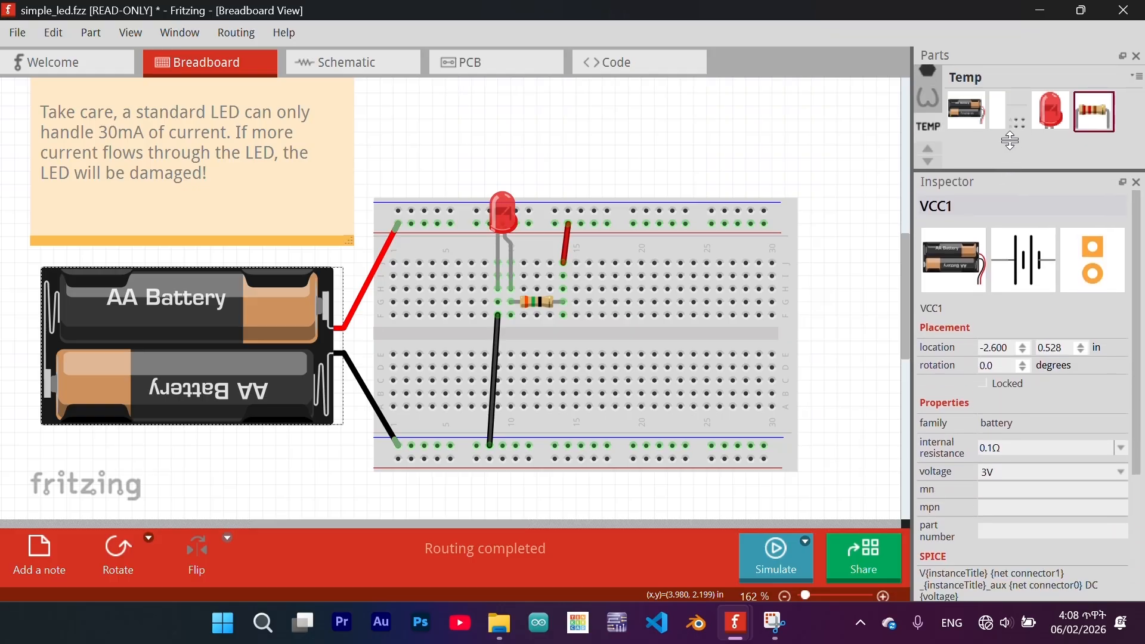
pyautogui.click(1075, 471)
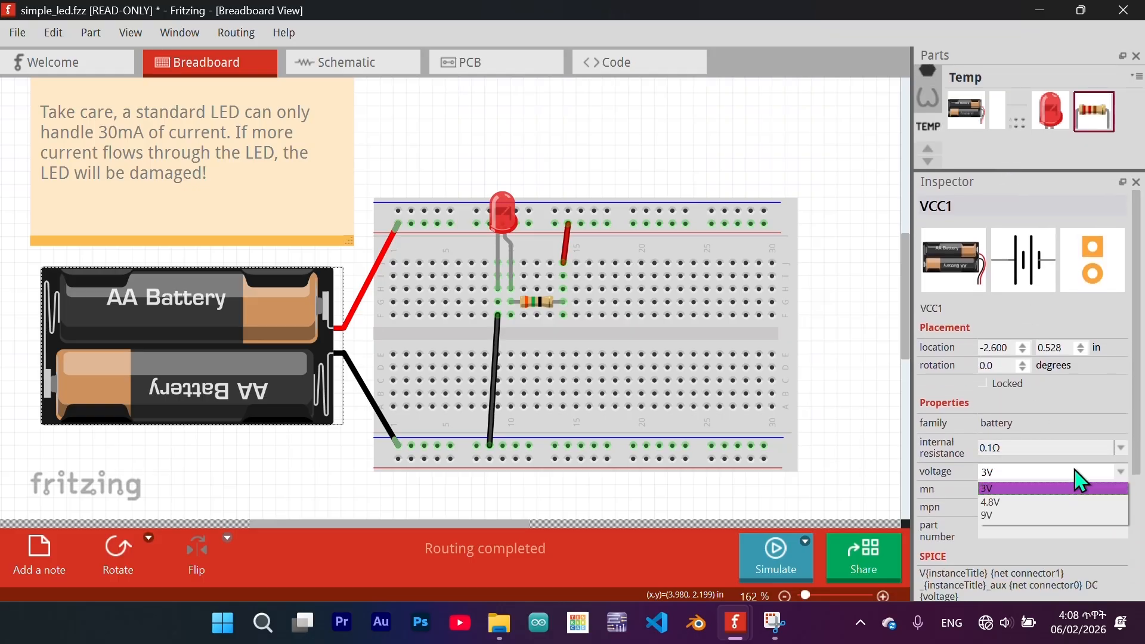
pyautogui.click(997, 514)
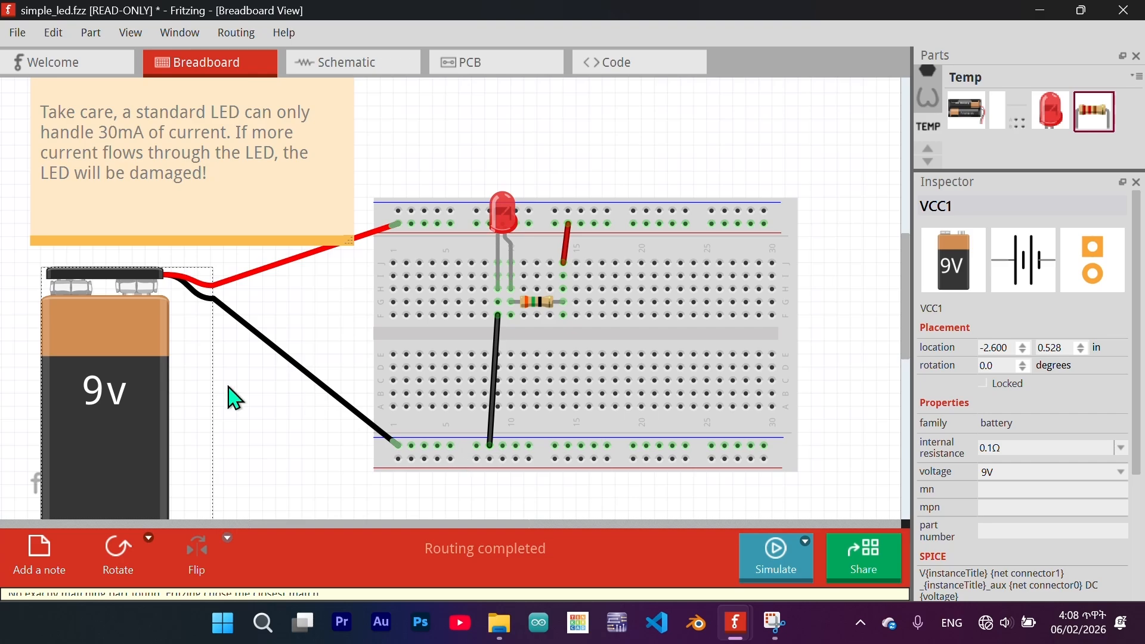
pyautogui.keyDown('ctrl'); pyautogui.scroll(-2, 196, 330); pyautogui.keyUp('ctrl')
pyautogui.click(773, 556)
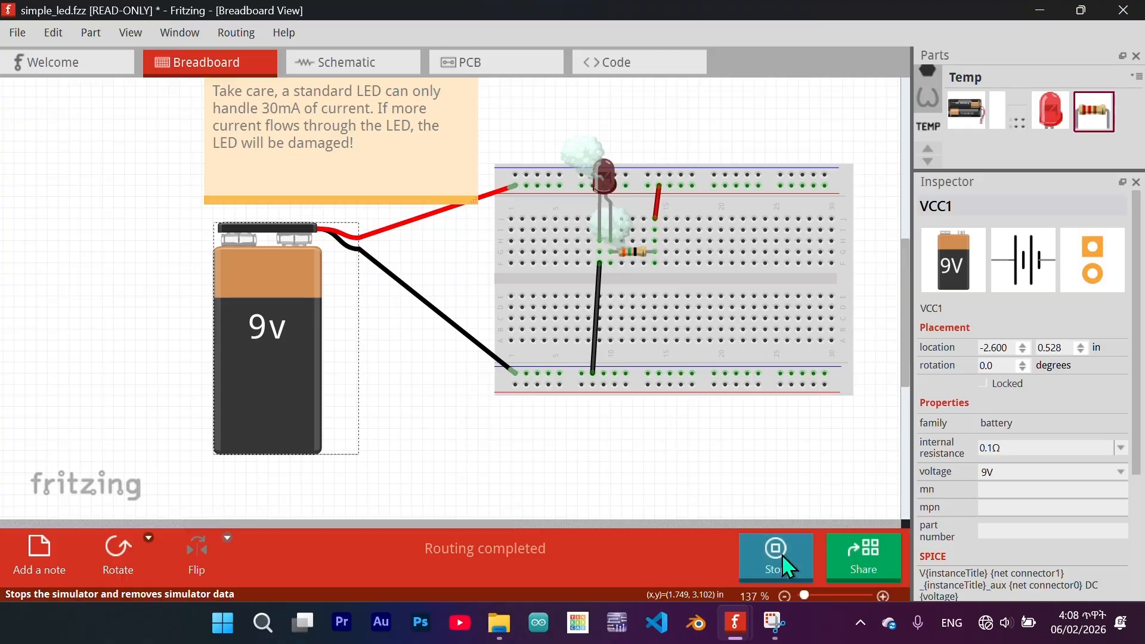
pyautogui.click(777, 558)
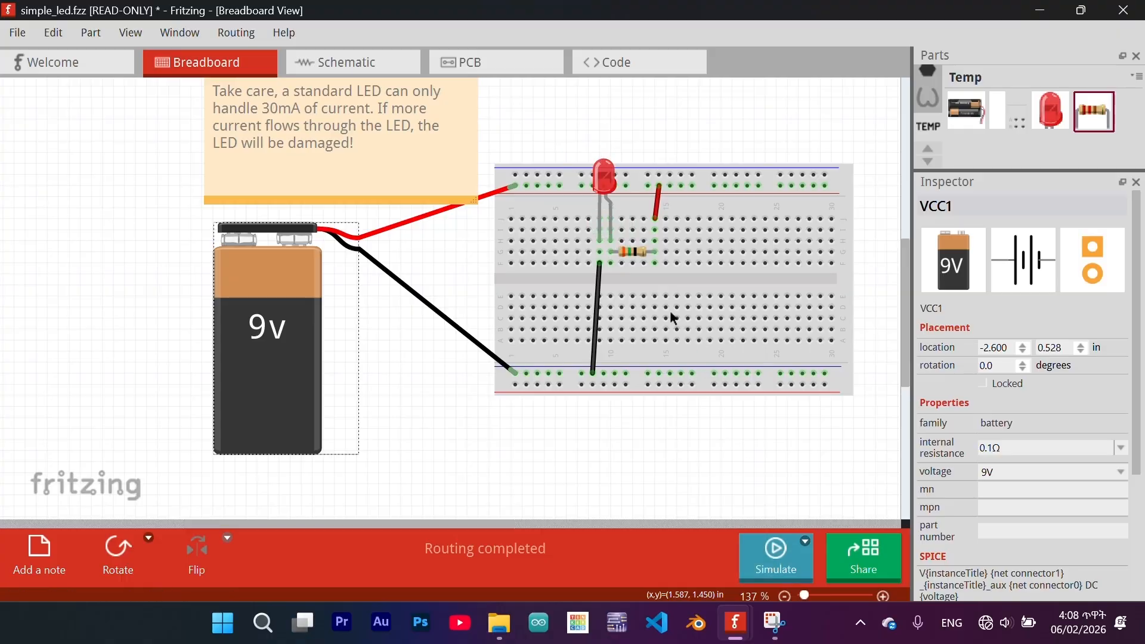
# Set the resistor's resistance to 600Ω, and test the circuit by running and stopping the simulation.
pyautogui.click(641, 262)
pyautogui.click(1025, 442)
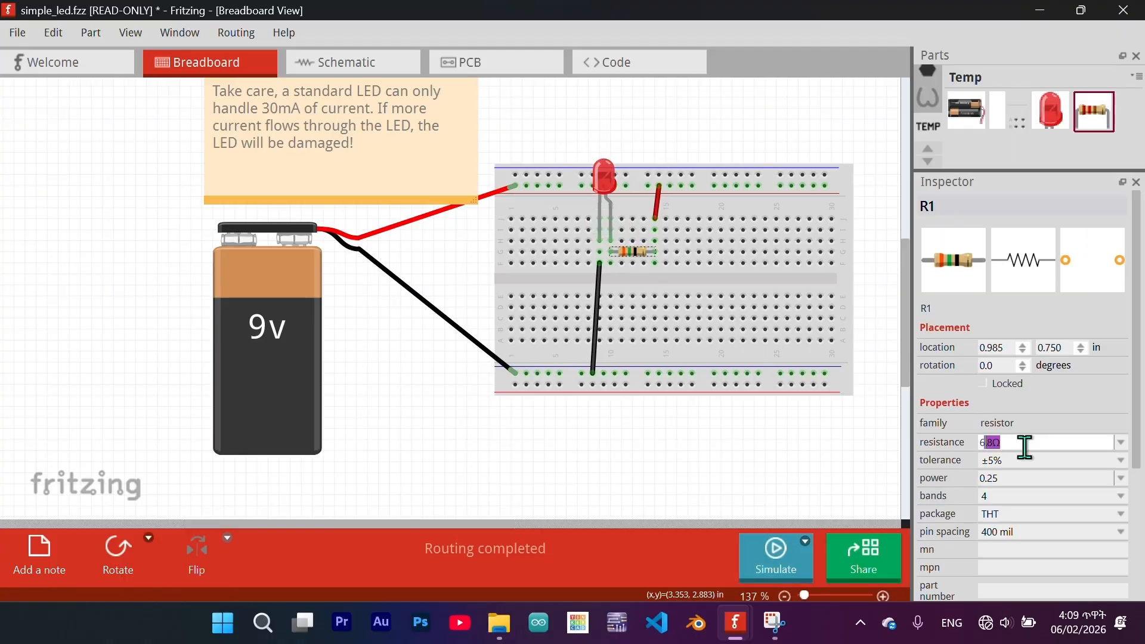
pyautogui.write('600')
pyautogui.press('Return')
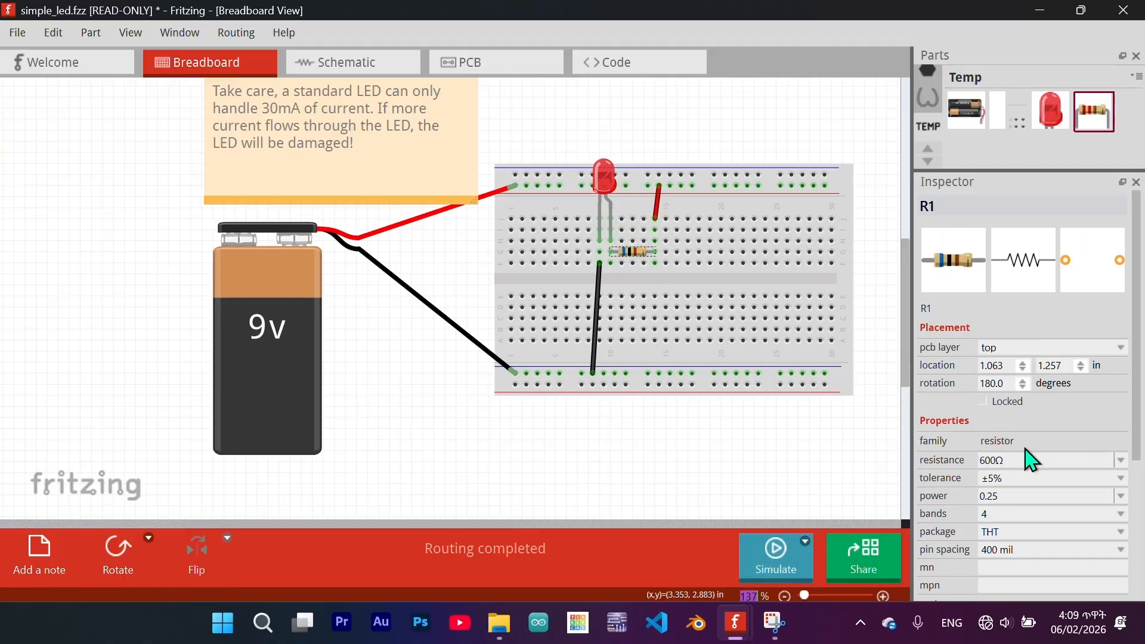
pyautogui.click(772, 563)
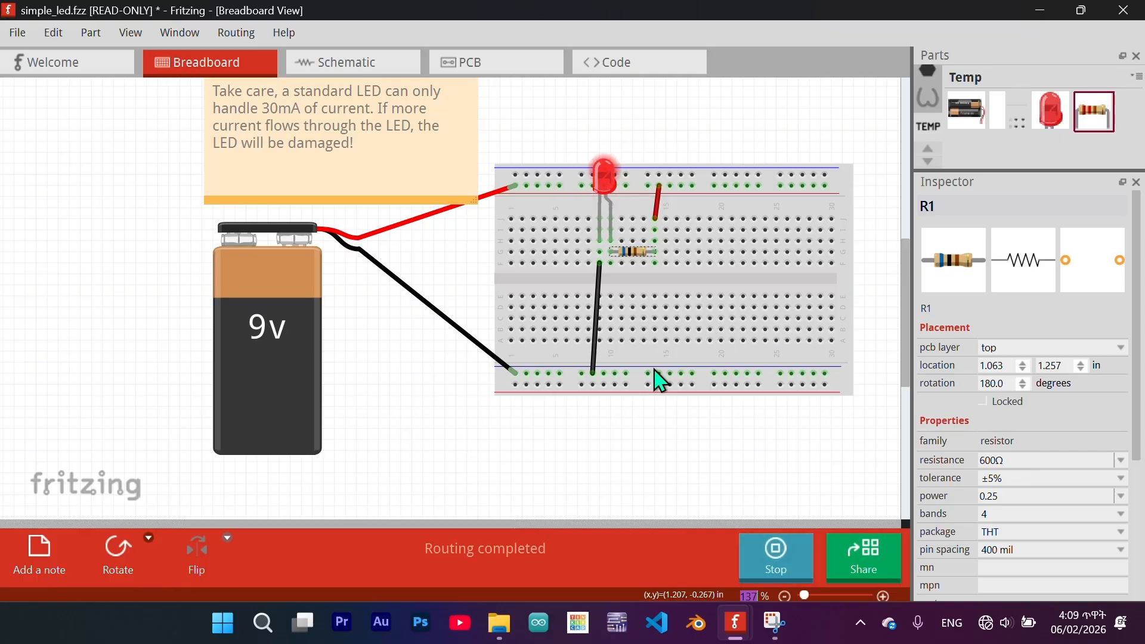
pyautogui.click(768, 565)
pyautogui.click(768, 564)
pyautogui.click(768, 564)
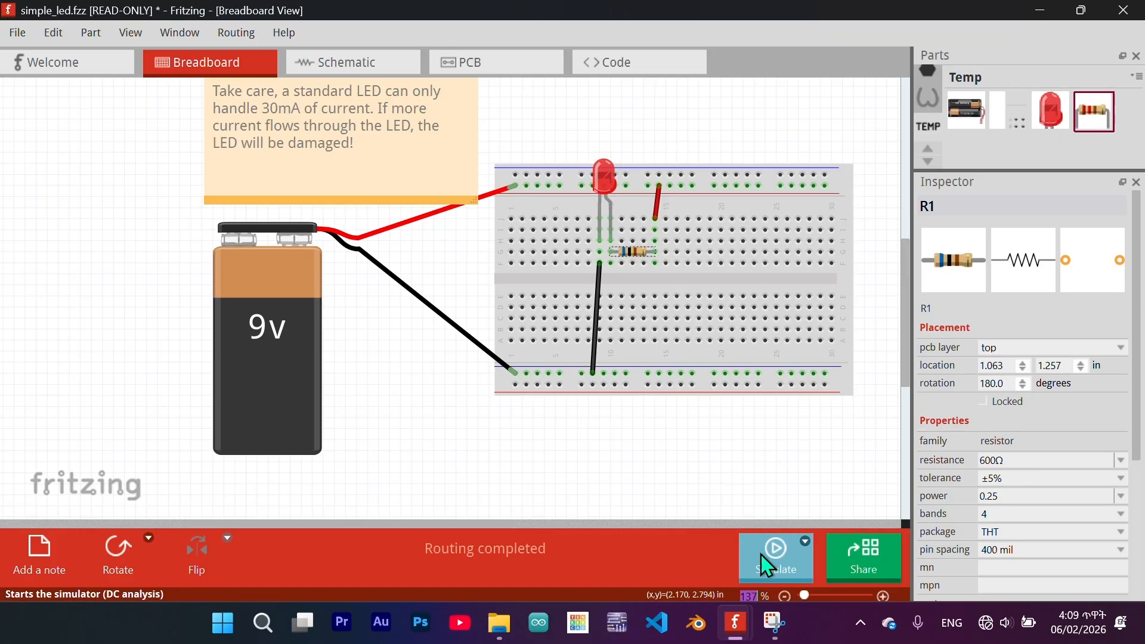
# Try Yellow (595nm) as the LED's color, set it to Red (635nm), and deselect the part.
pyautogui.click(613, 187)
pyautogui.click(1014, 442)
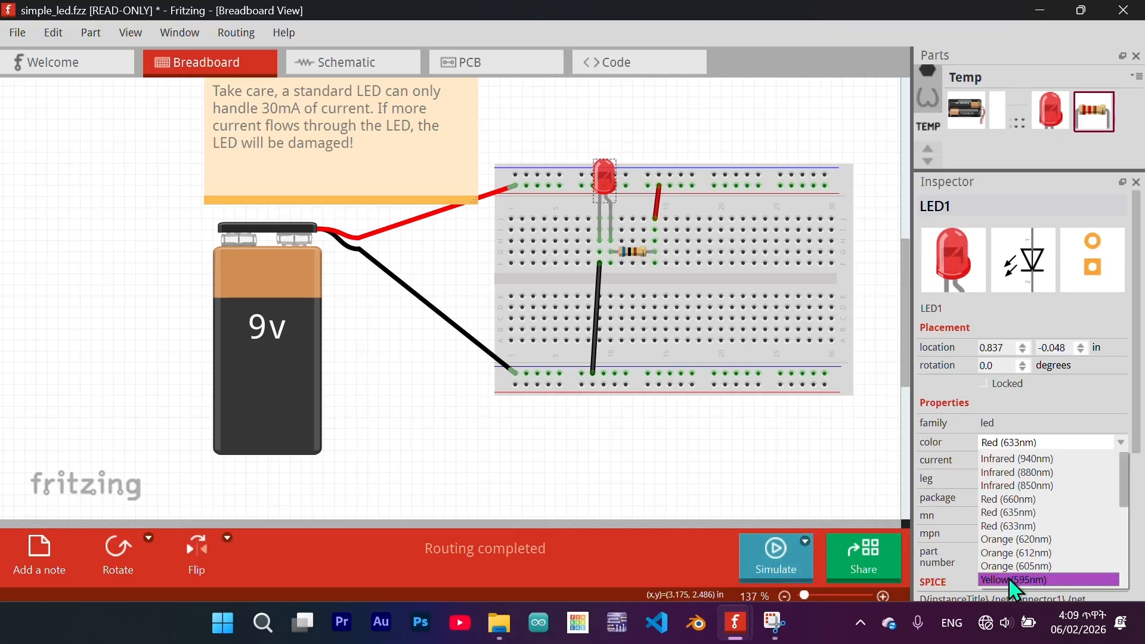
pyautogui.click(1014, 580)
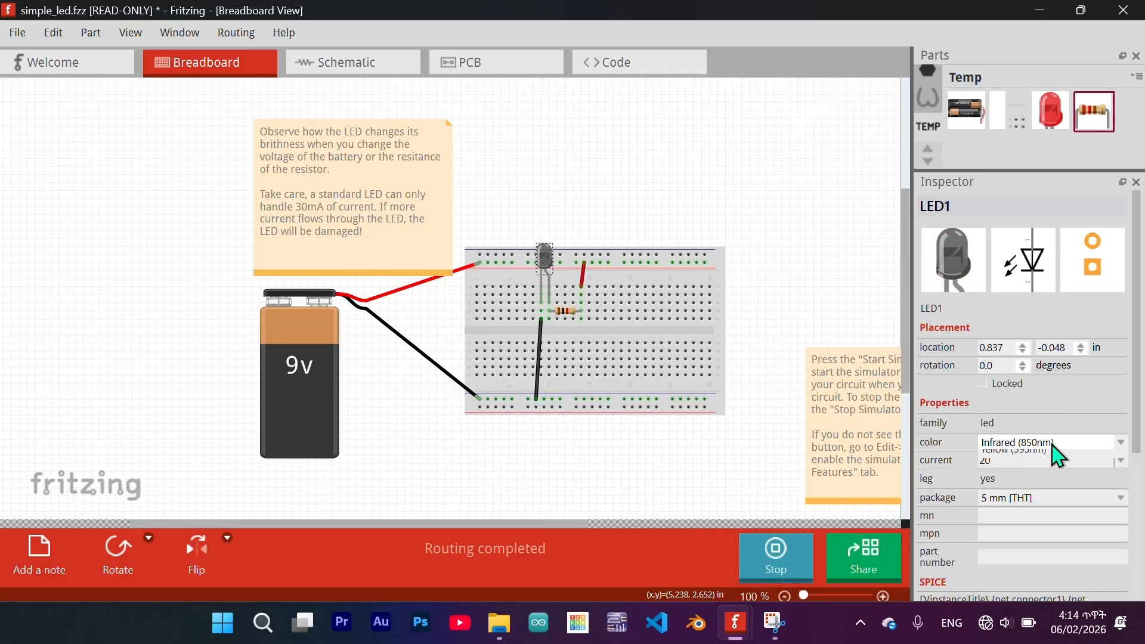
pyautogui.click(1018, 514)
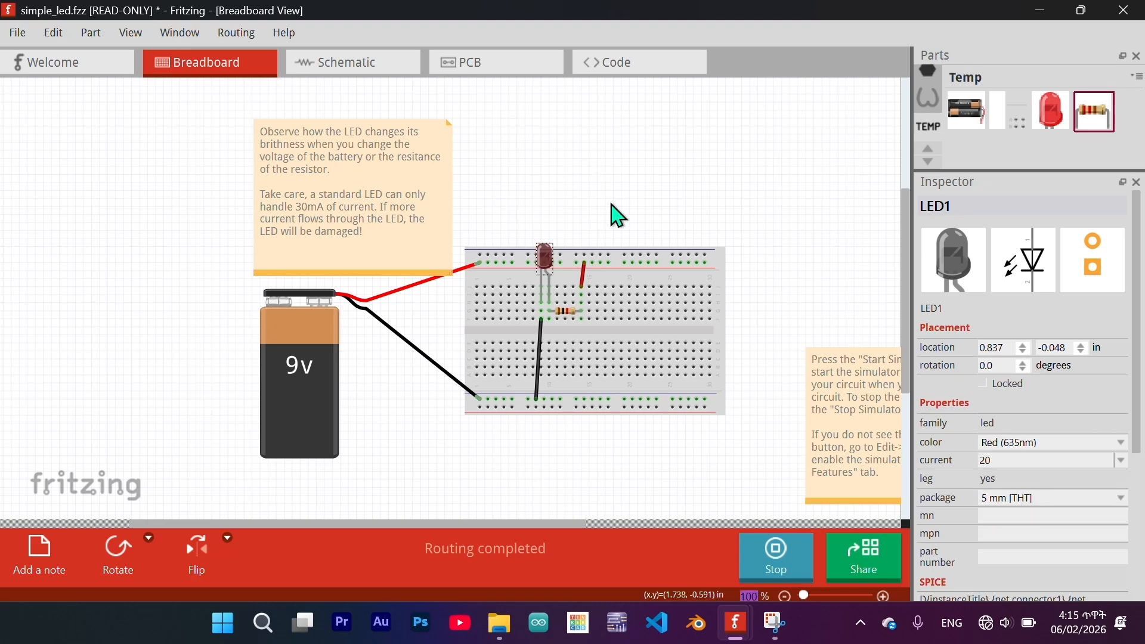
pyautogui.click(666, 212)
pyautogui.moveTo(388, 204); pyautogui.dragTo(567, 276)
pyautogui.moveTo(721, 301); pyautogui.dragTo(167, 105)
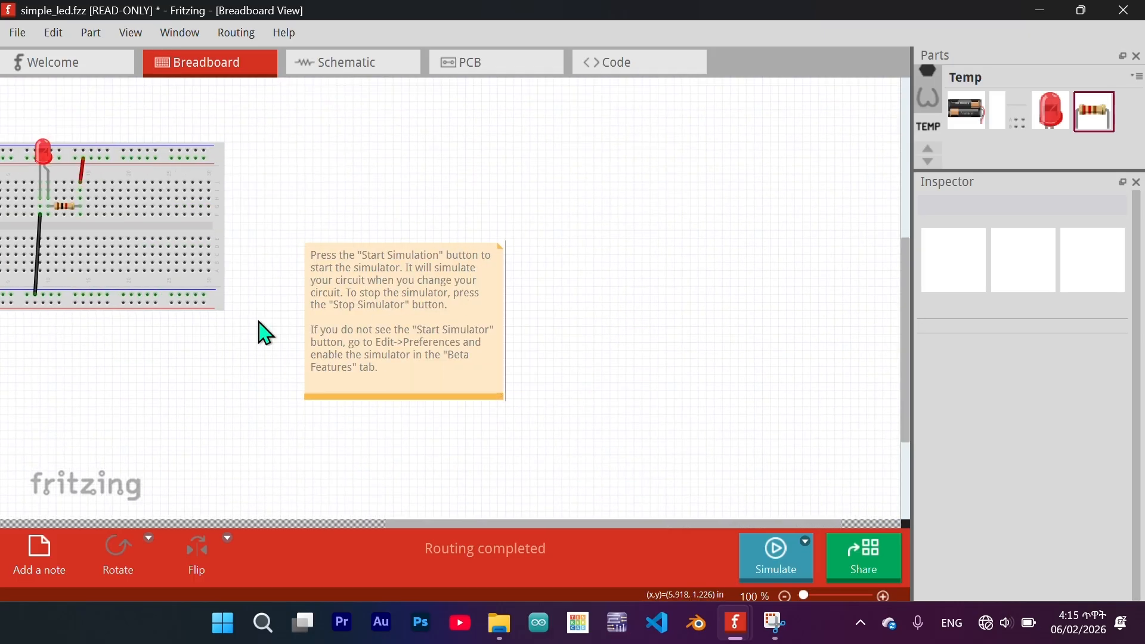
# Move the simulation instructions note slightly upward on the breadboard canvas.
pyautogui.moveTo(462, 401)
pyautogui.mouseDown()
pyautogui.moveTo(631, 324)
pyautogui.moveTo(538, 471)
pyautogui.moveTo(466, 438)
pyautogui.moveTo(411, 355)
pyautogui.moveTo(478, 294)
pyautogui.moveTo(502, 425)
pyautogui.moveTo(481, 385)
pyautogui.moveTo(465, 394)
pyautogui.mouseUp()
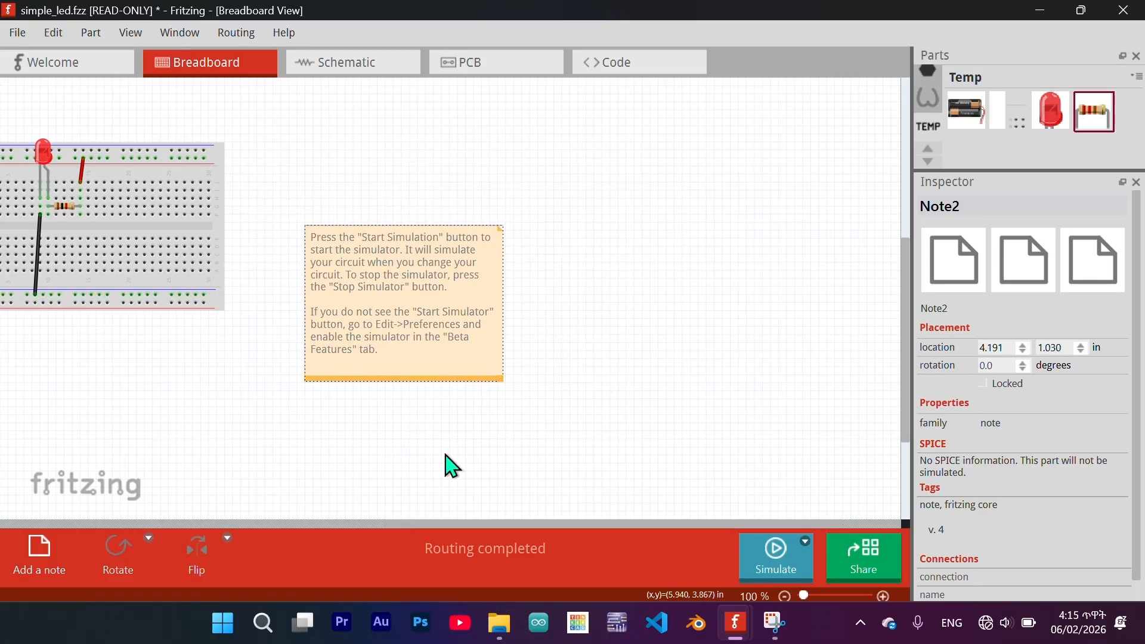
pyautogui.keyDown('ctrl'); pyautogui.scroll(-5, 416, 365); pyautogui.keyUp('ctrl')
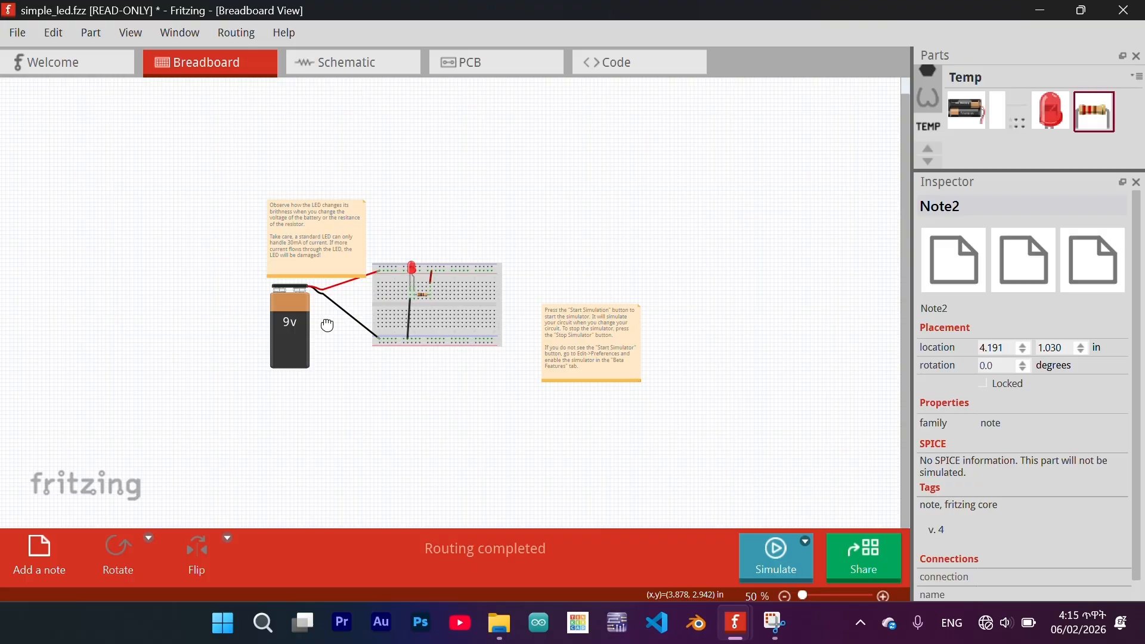
pyautogui.hotkey('ctrl', 'a')
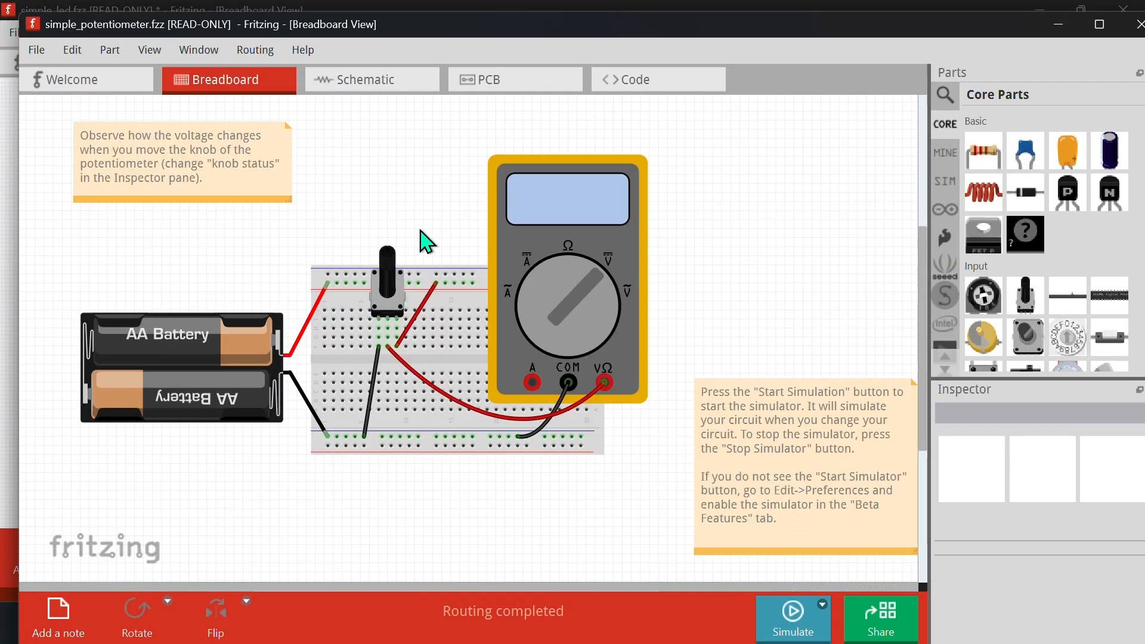
# Maximize the simple_potentiometer example window and start its simulation.
pyautogui.click(1100, 24)
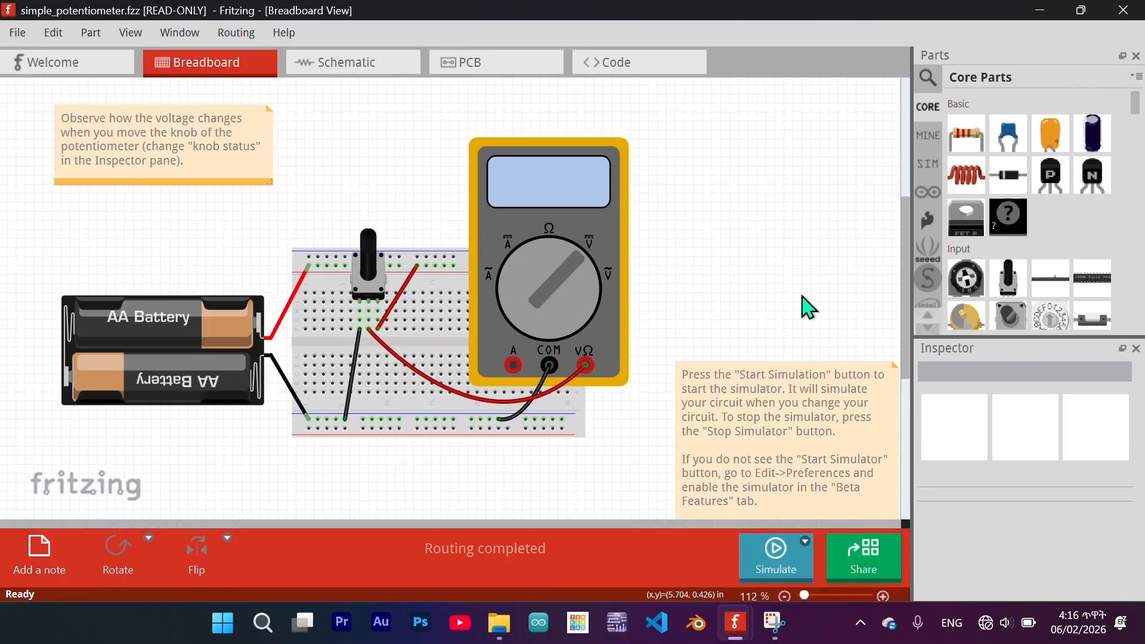
pyautogui.moveTo(450, 225); pyautogui.dragTo(477, 243)
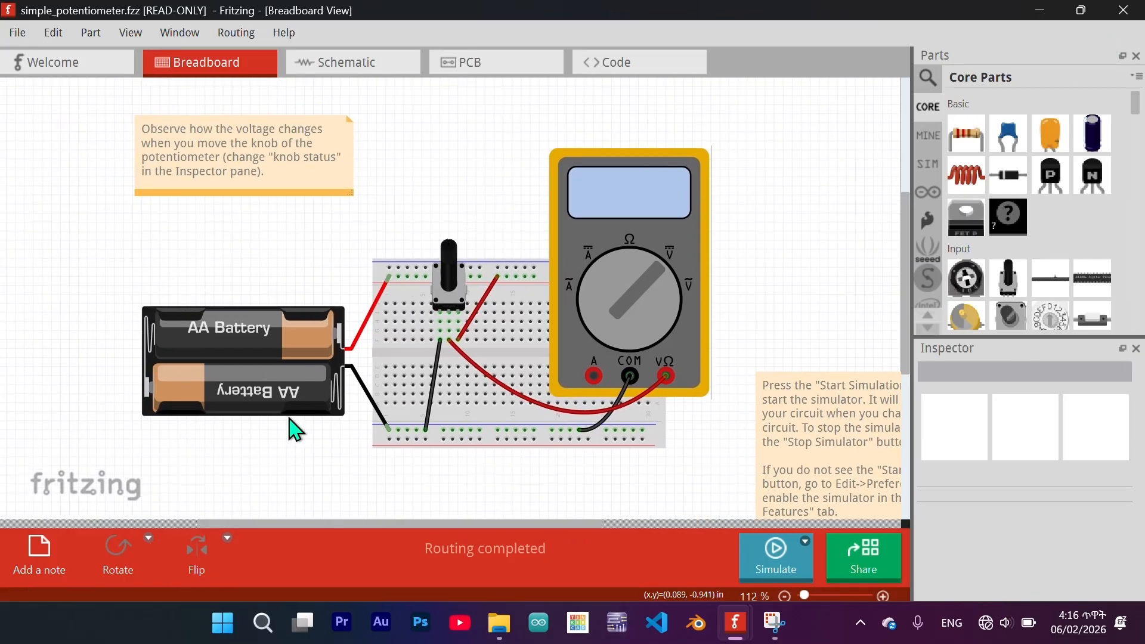
pyautogui.click(770, 564)
# Set the potentiometer's knob status to 25% while the simulation is running.
pyautogui.click(449, 279)
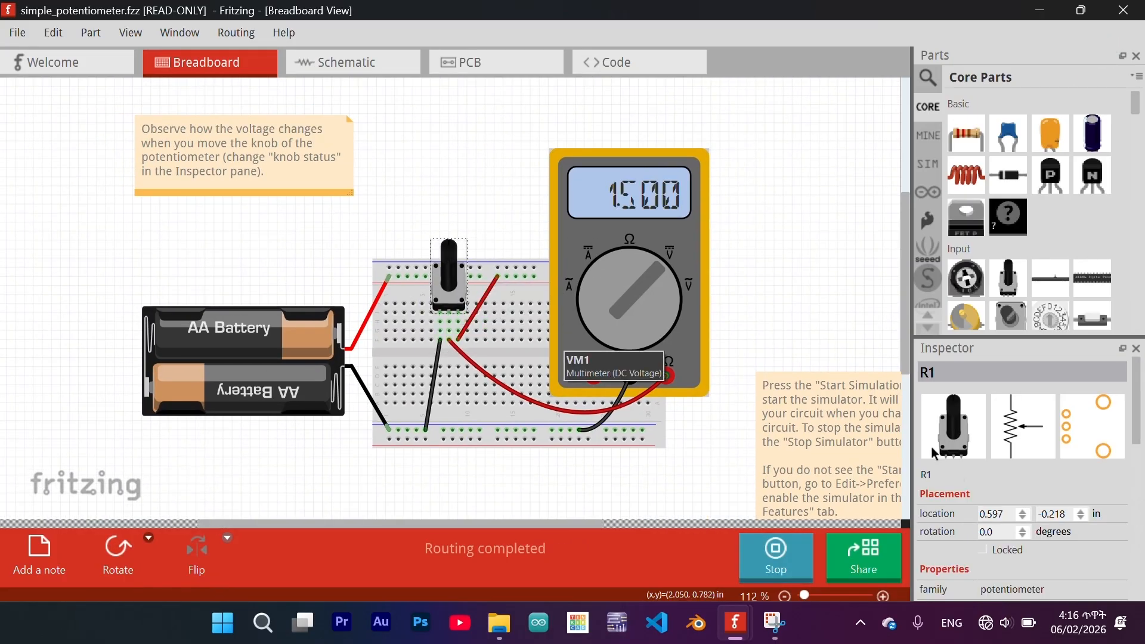
pyautogui.scroll(-3, 974, 468)
pyautogui.scroll(-1, 974, 469)
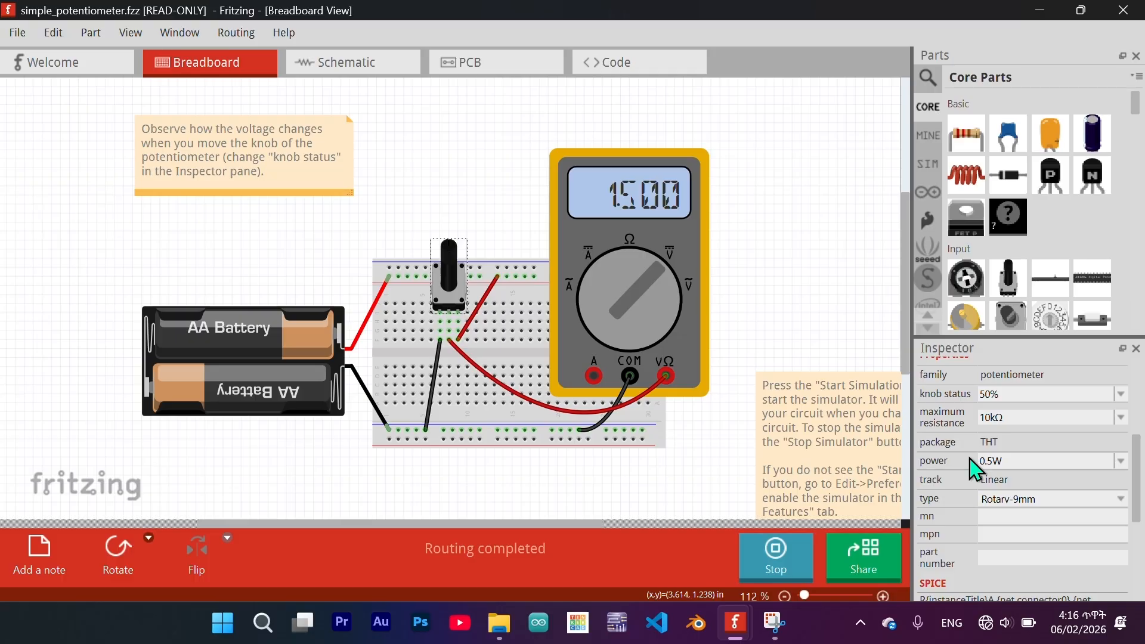
pyautogui.scroll(-3, 975, 470)
pyautogui.scroll(7, 974, 470)
pyautogui.scroll(-2, 974, 469)
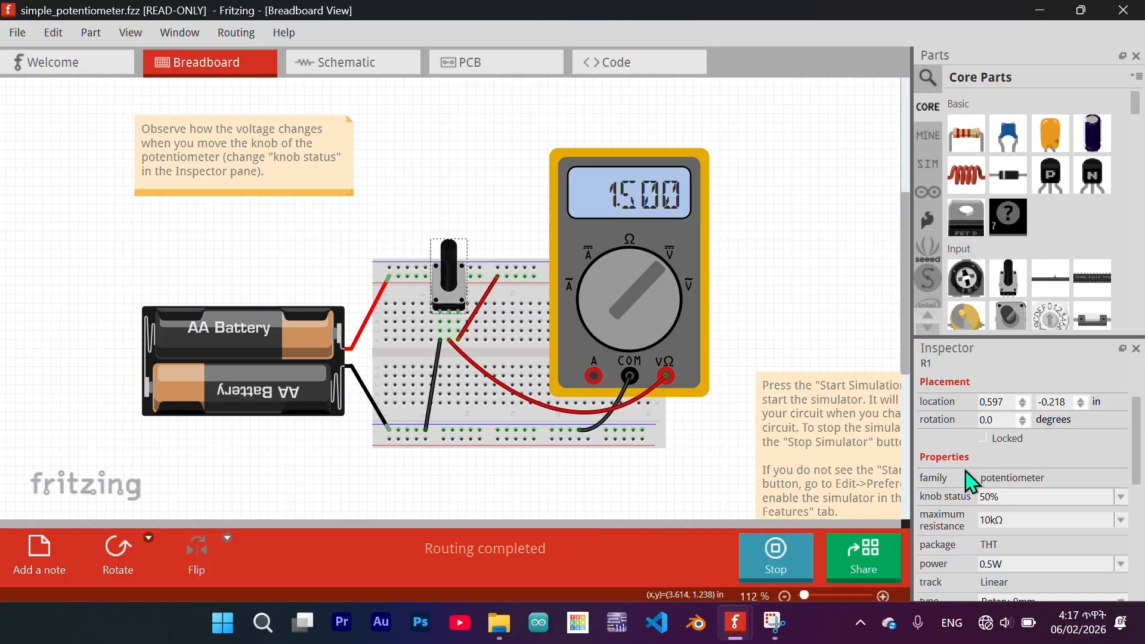
pyautogui.click(1122, 498)
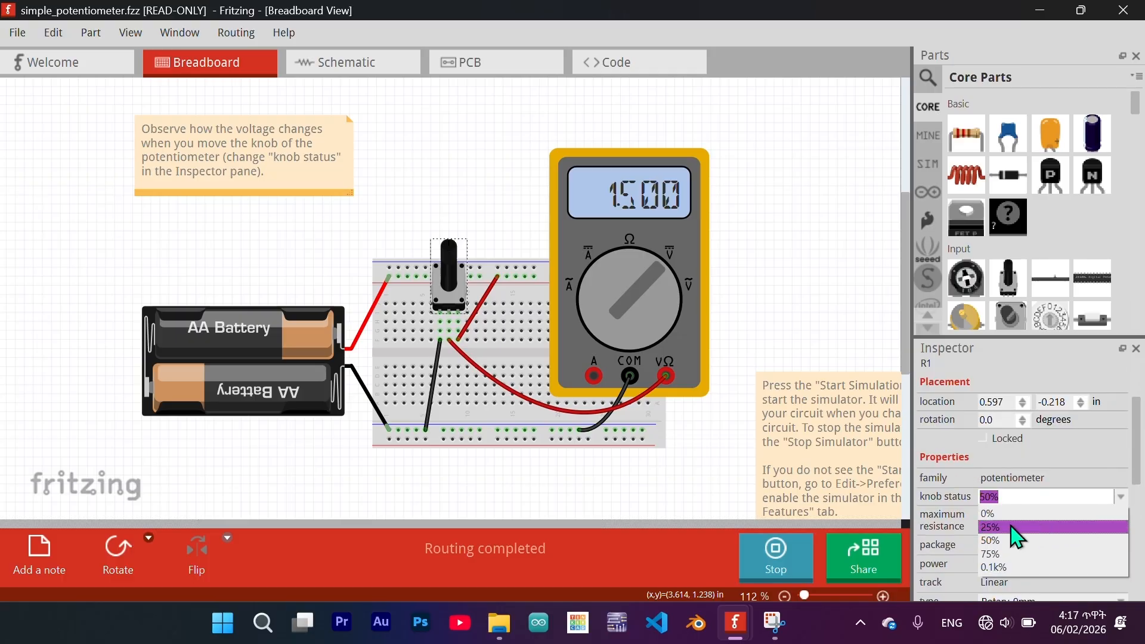
pyautogui.click(1010, 528)
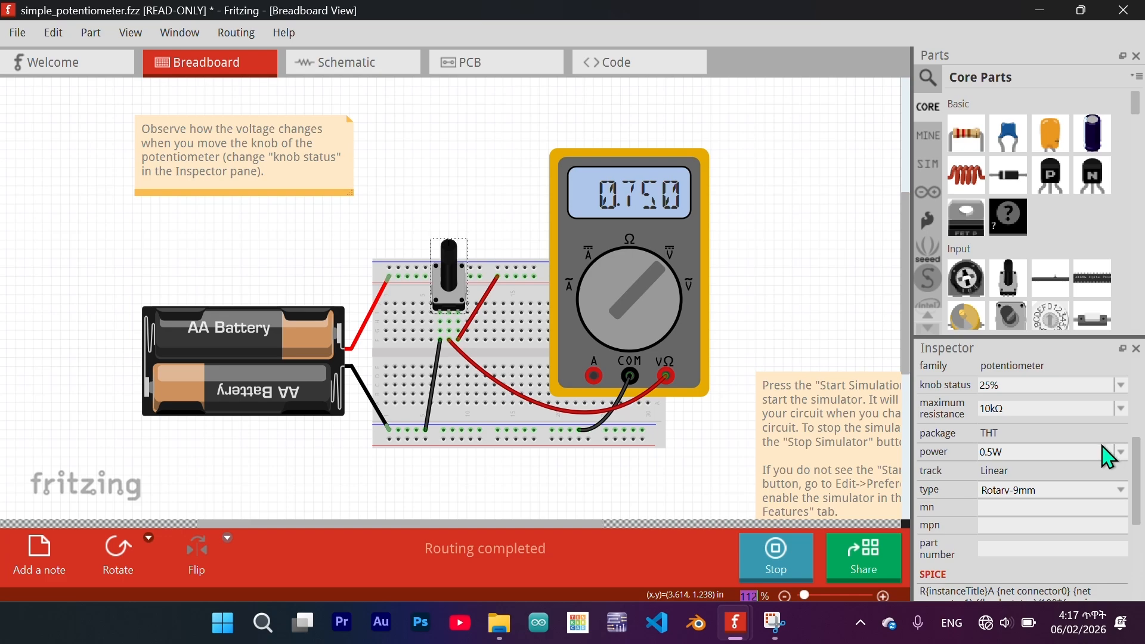
# Set the potentiometer's knob status to 75%, and stop the simulation.
pyautogui.click(1121, 385)
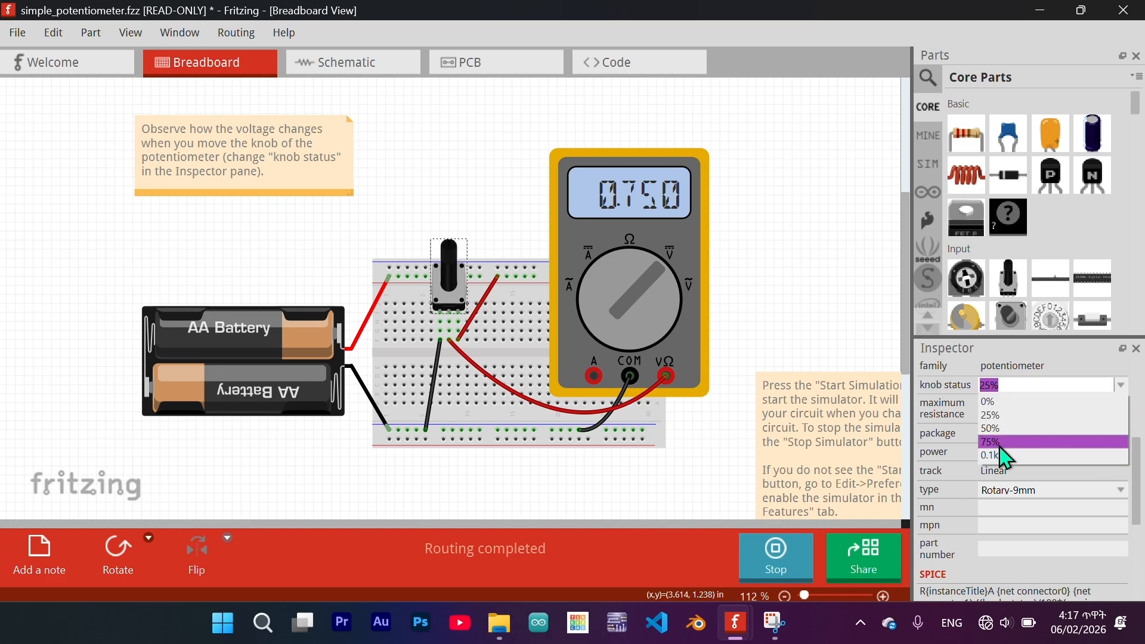
pyautogui.click(999, 446)
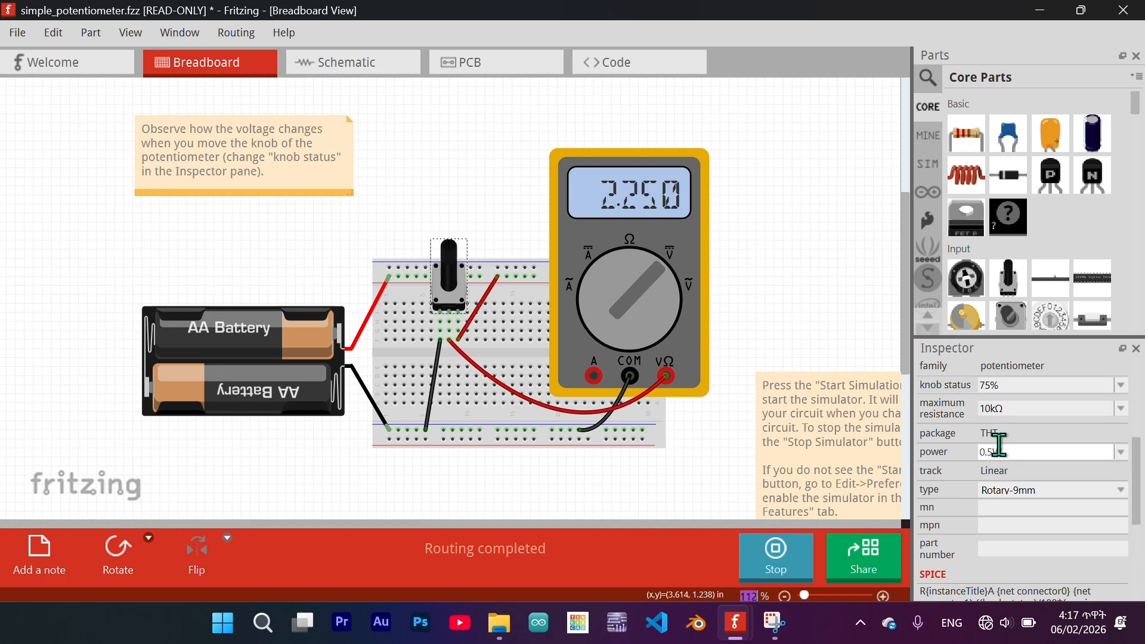
pyautogui.click(778, 558)
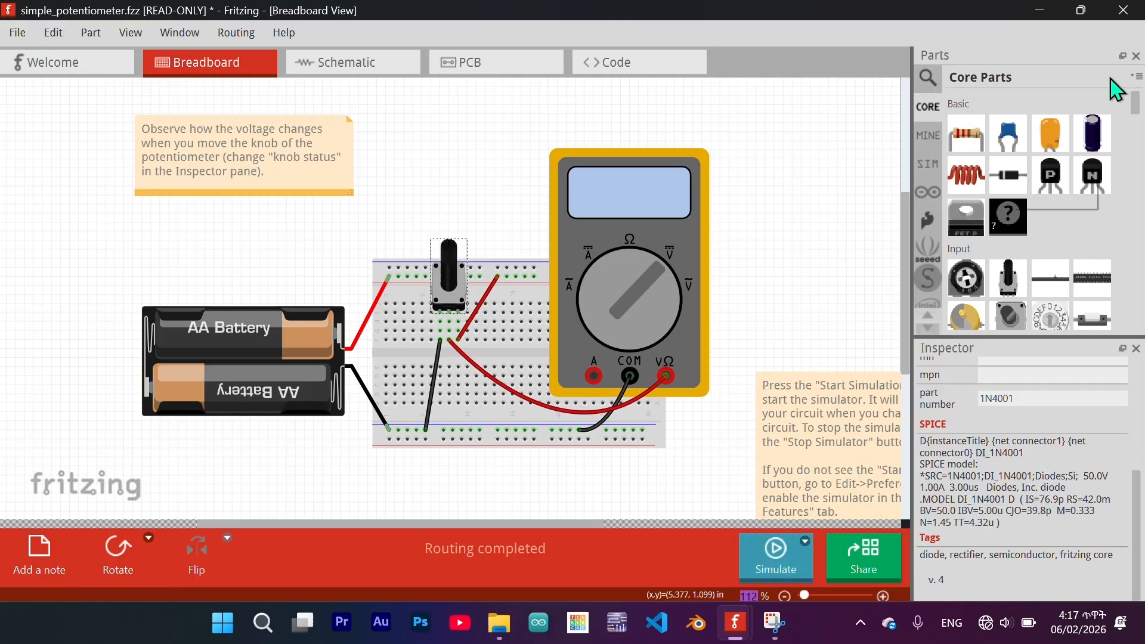
# Close the simple_potentiometer example and discard its changes.
pyautogui.click(1124, 10)
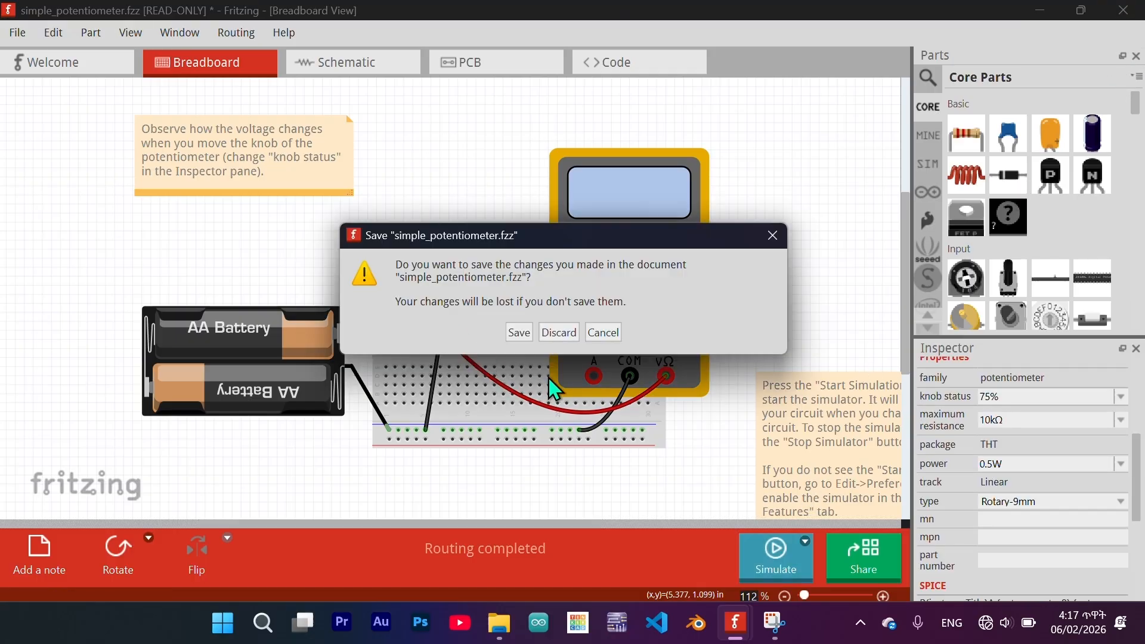
pyautogui.click(555, 332)
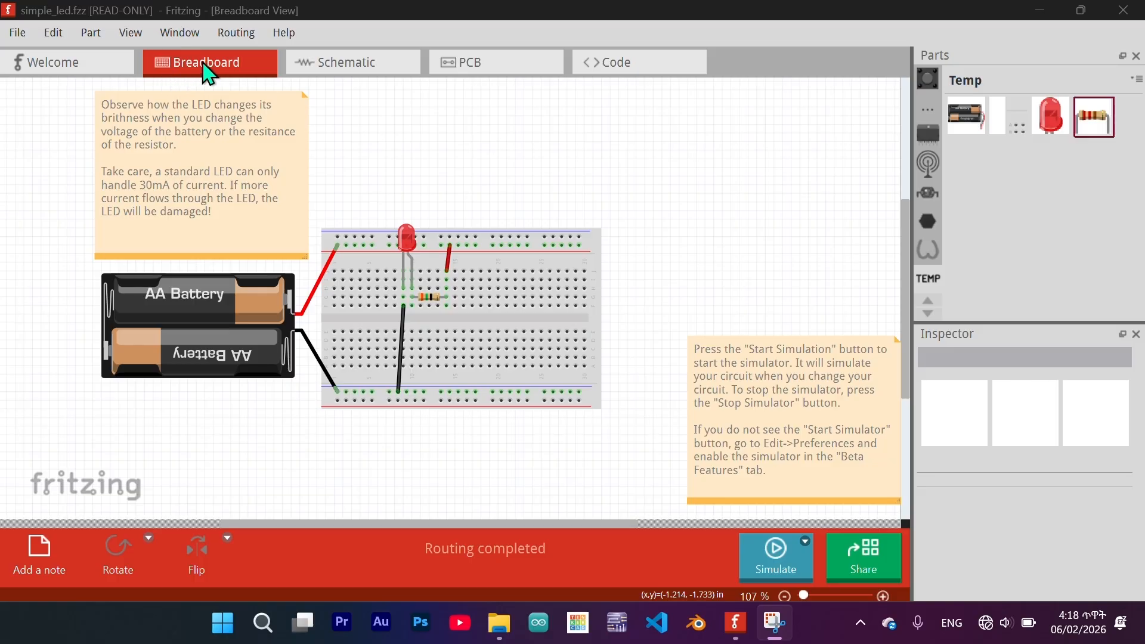
# Examine the simple_led circuit in the schematic view.
pyautogui.click(334, 81)
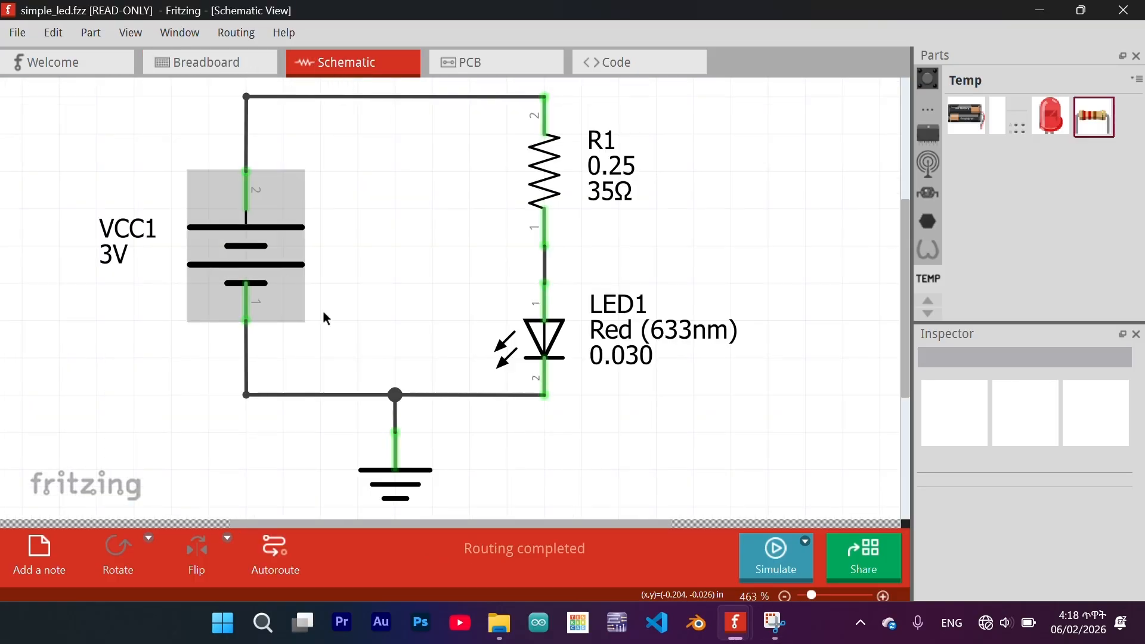
pyautogui.keyDown('ctrl'); pyautogui.scroll(-3, 389, 320); pyautogui.keyUp('ctrl')
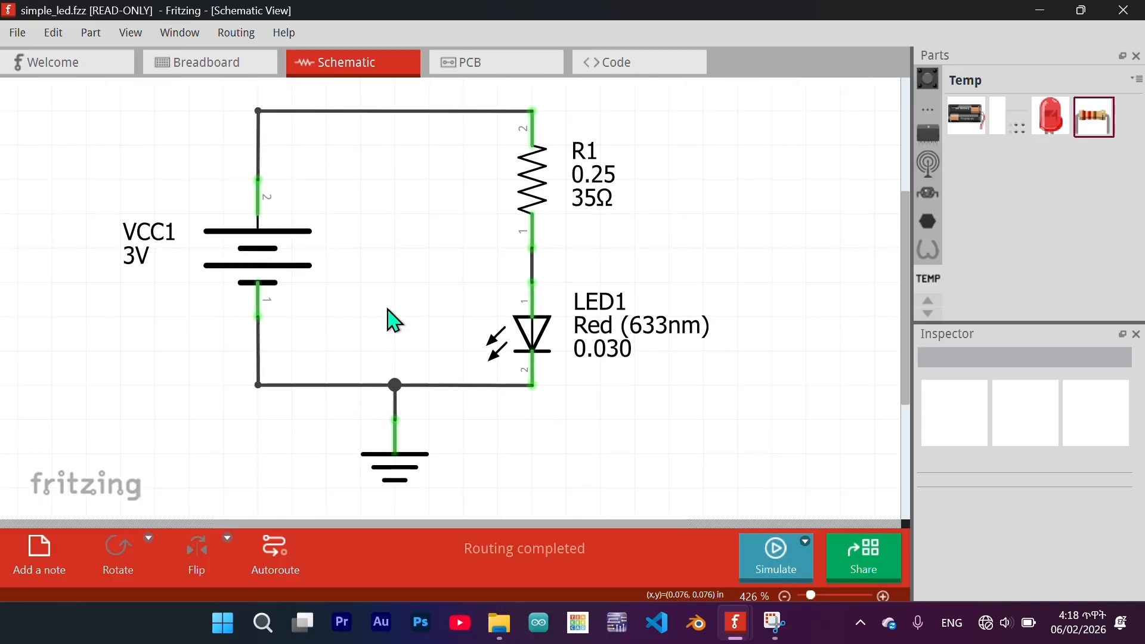
pyautogui.keyDown('ctrl'); pyautogui.scroll(-1, 389, 319); pyautogui.keyUp('ctrl')
pyautogui.keyDown('ctrl'); pyautogui.scroll(-1, 399, 322); pyautogui.keyUp('ctrl')
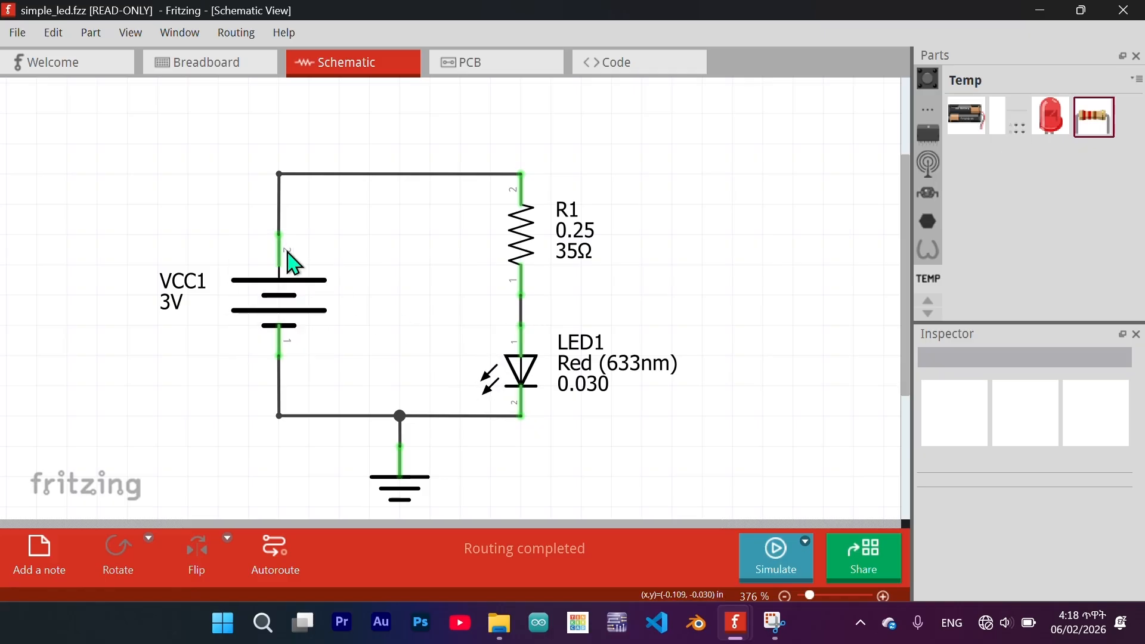
# Examine the simple_led circuit's board layout in the PCB view.
pyautogui.click(487, 71)
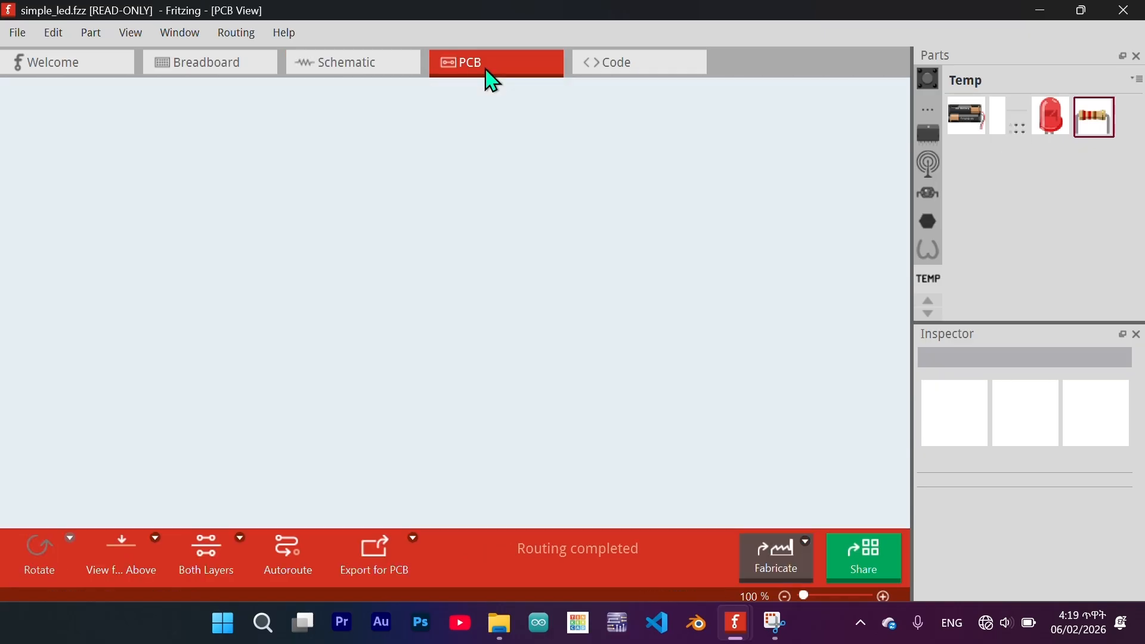
pyautogui.scroll(-2, 432, 321)
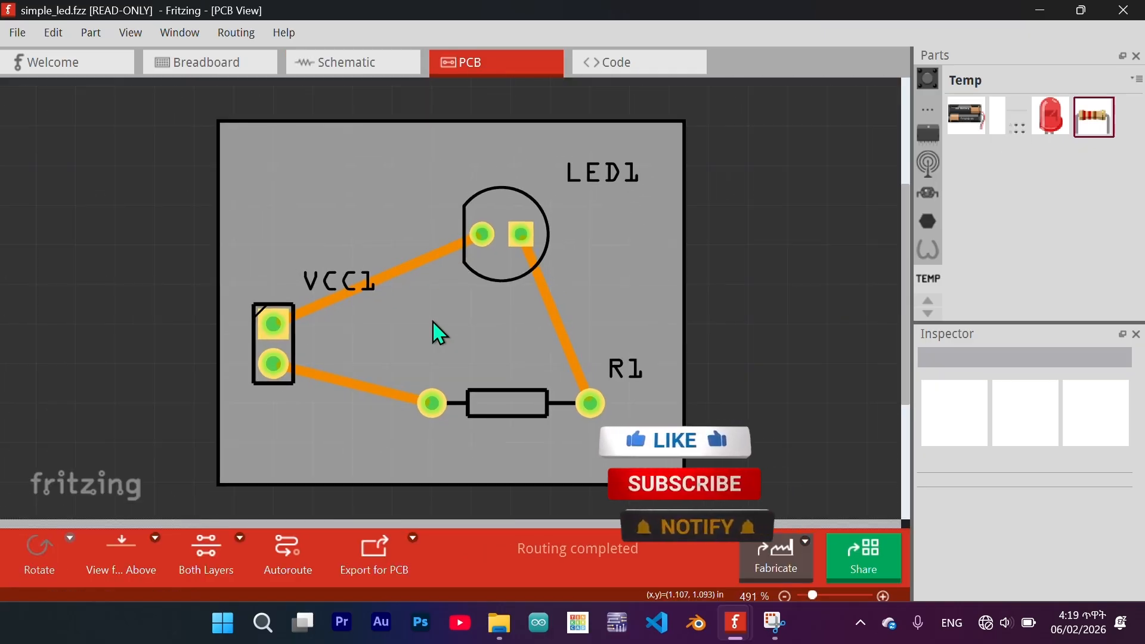
pyautogui.scroll(-1, 431, 320)
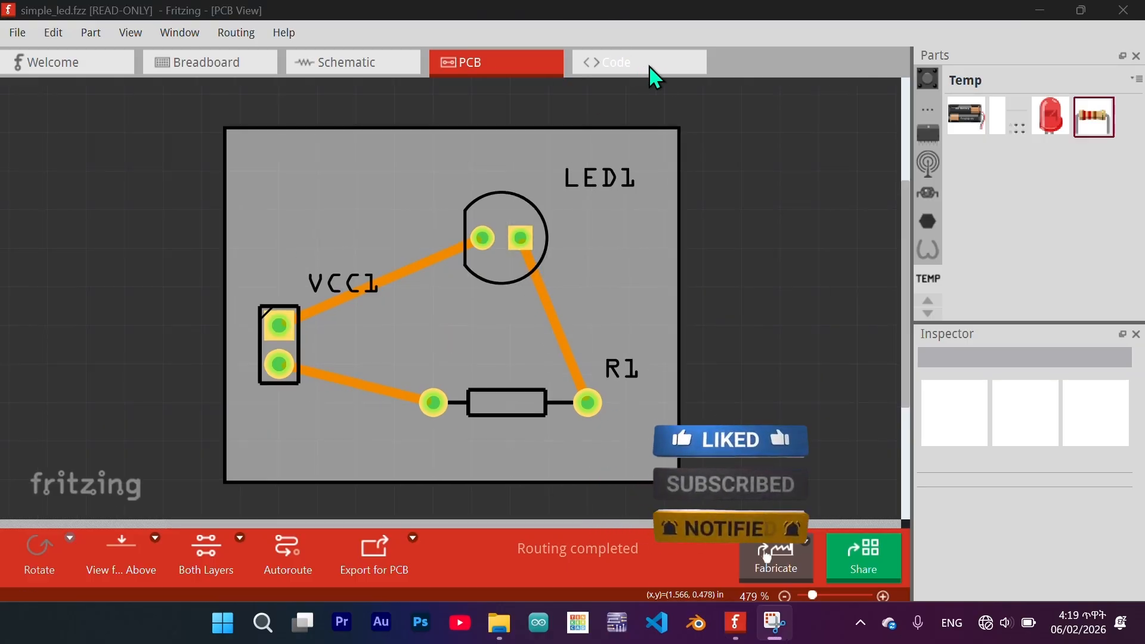
# Enter the sample text "sdfyugih" in the code editor, and return to the breadboard view.
pyautogui.click(667, 66)
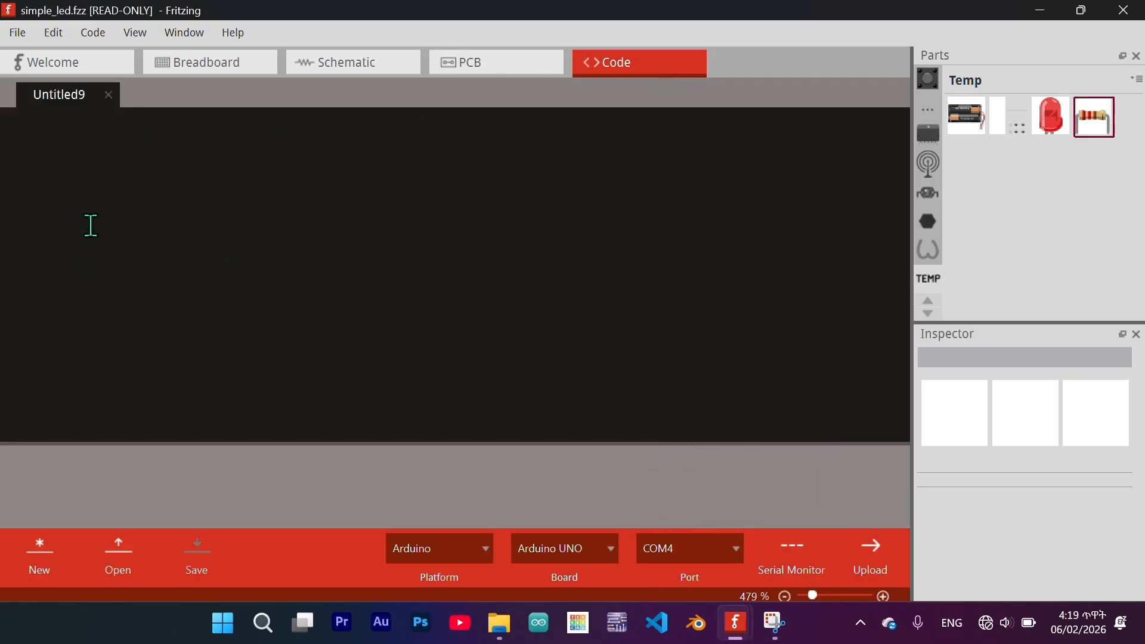
pyautogui.write('sdfyugih')
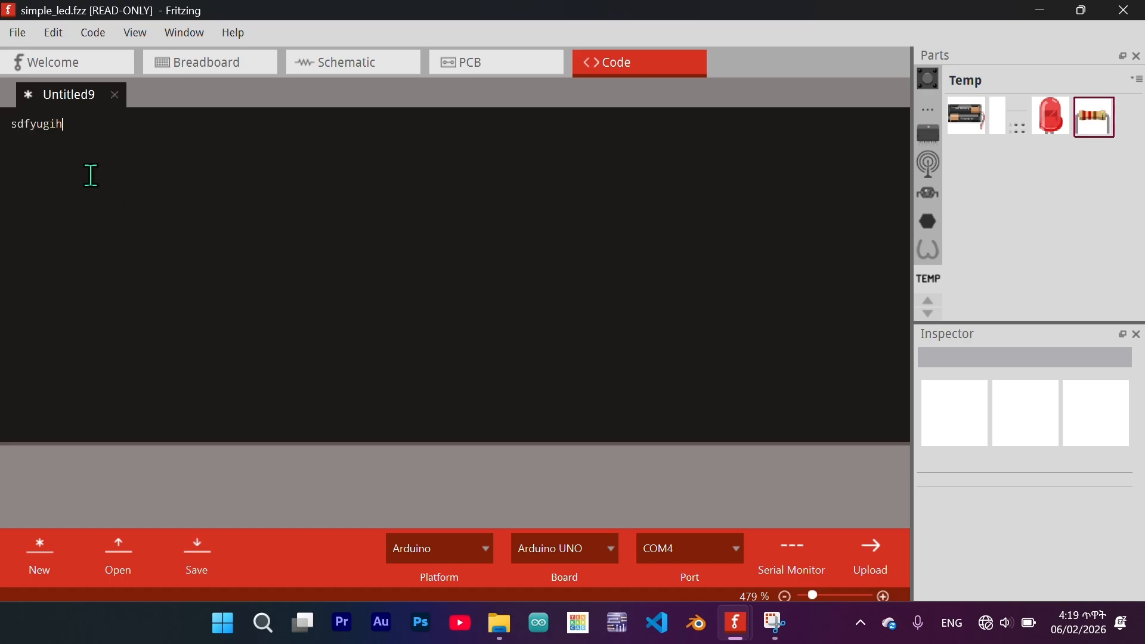
pyautogui.click(200, 60)
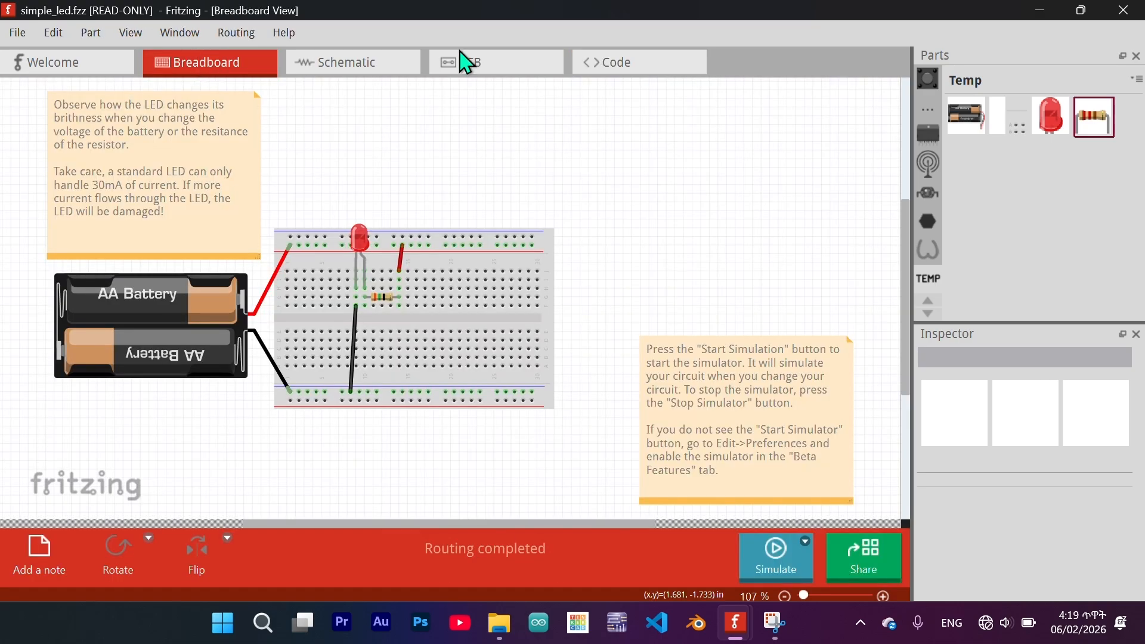
pyautogui.click(474, 31)
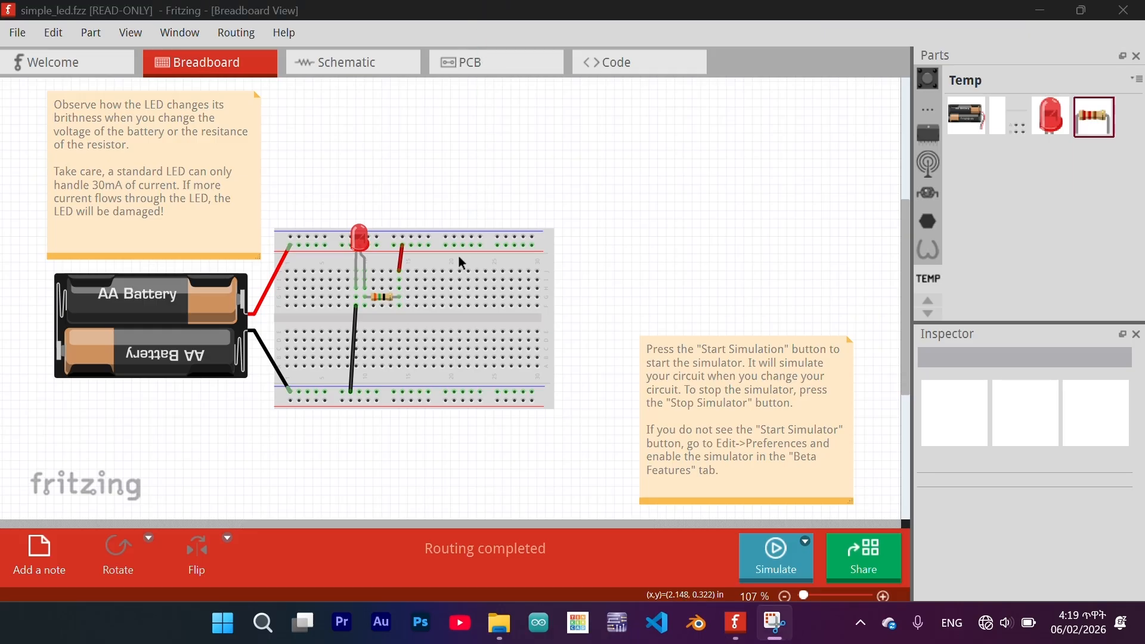
# Export the breadboard view as a PNG image named fritzing at 270 DPI.
pyautogui.click(24, 36)
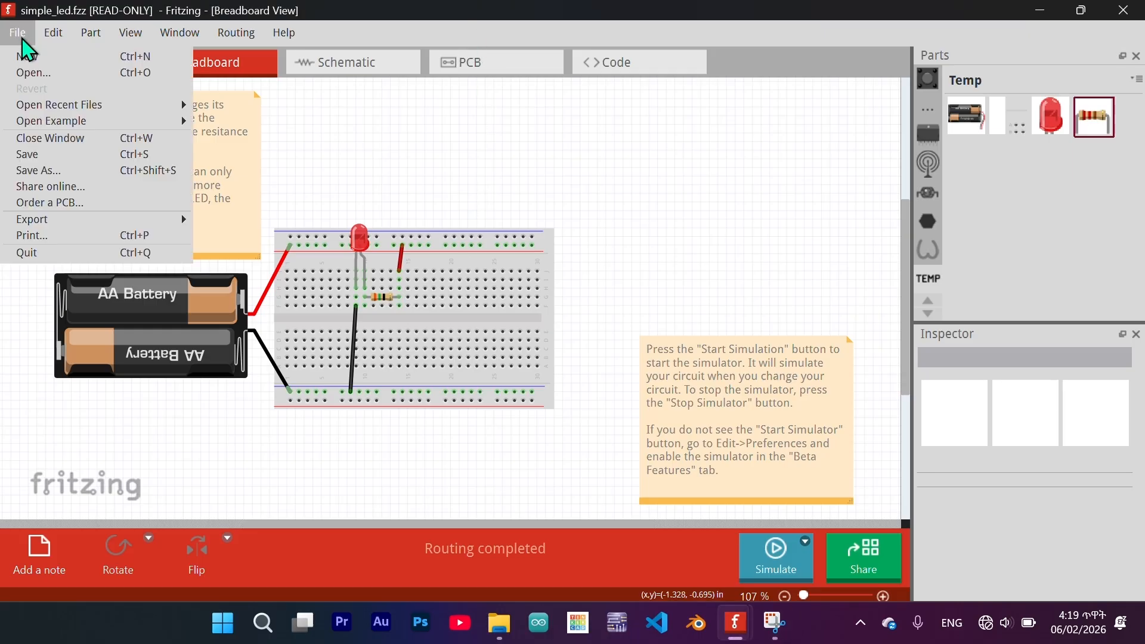
pyautogui.moveTo(118, 223)
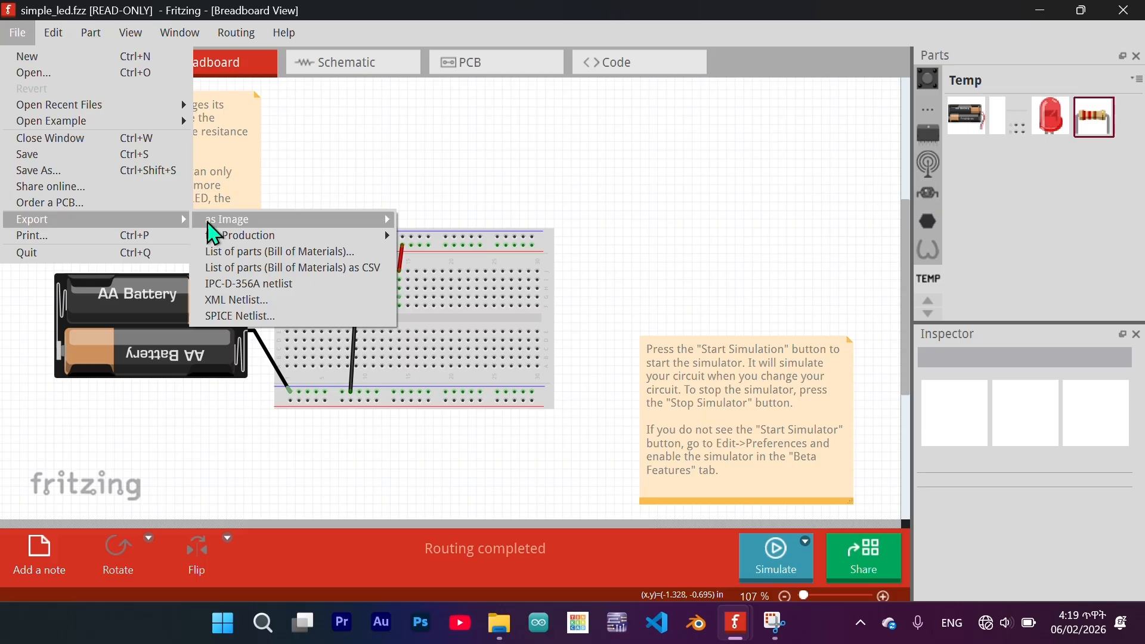
pyautogui.moveTo(267, 222)
pyautogui.moveTo(370, 224)
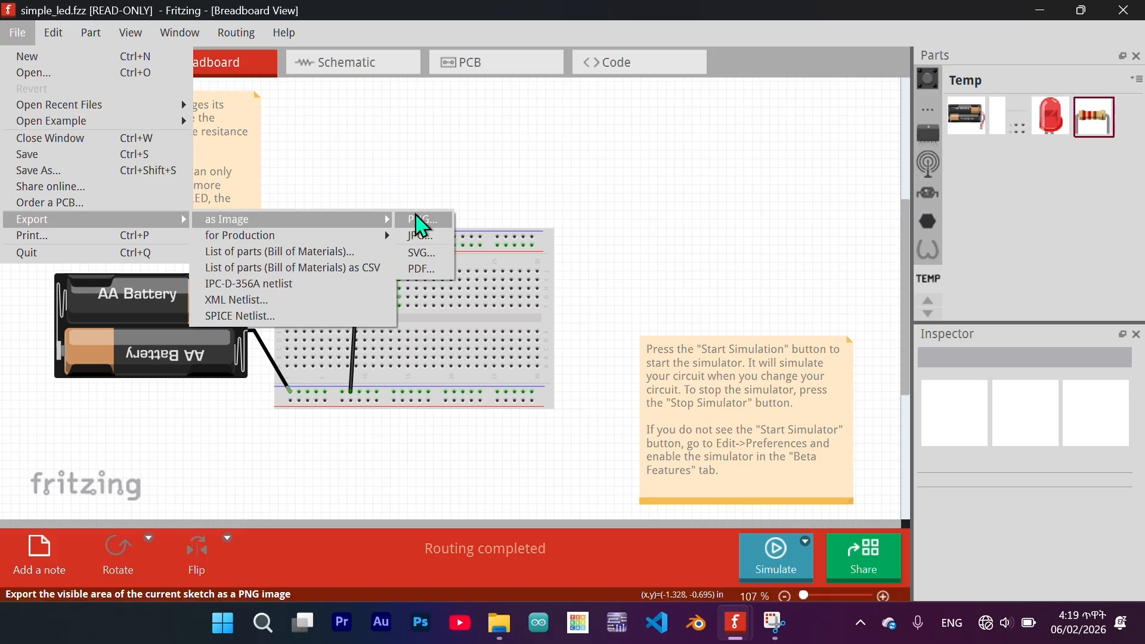
pyautogui.click(417, 223)
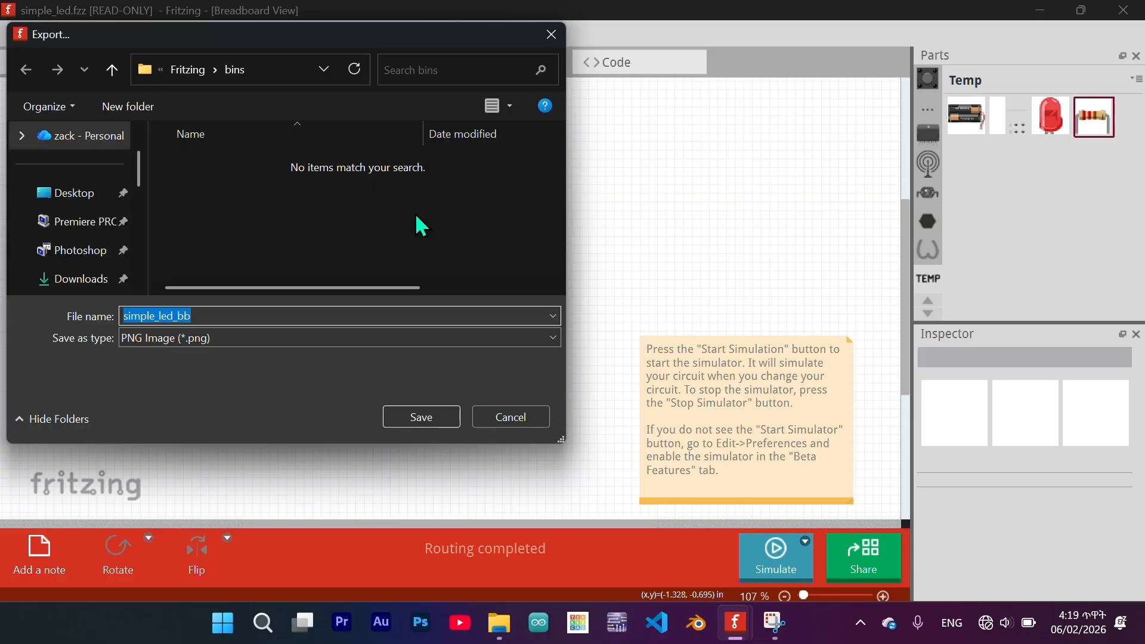
pyautogui.write('fritzing')
pyautogui.press('Return')
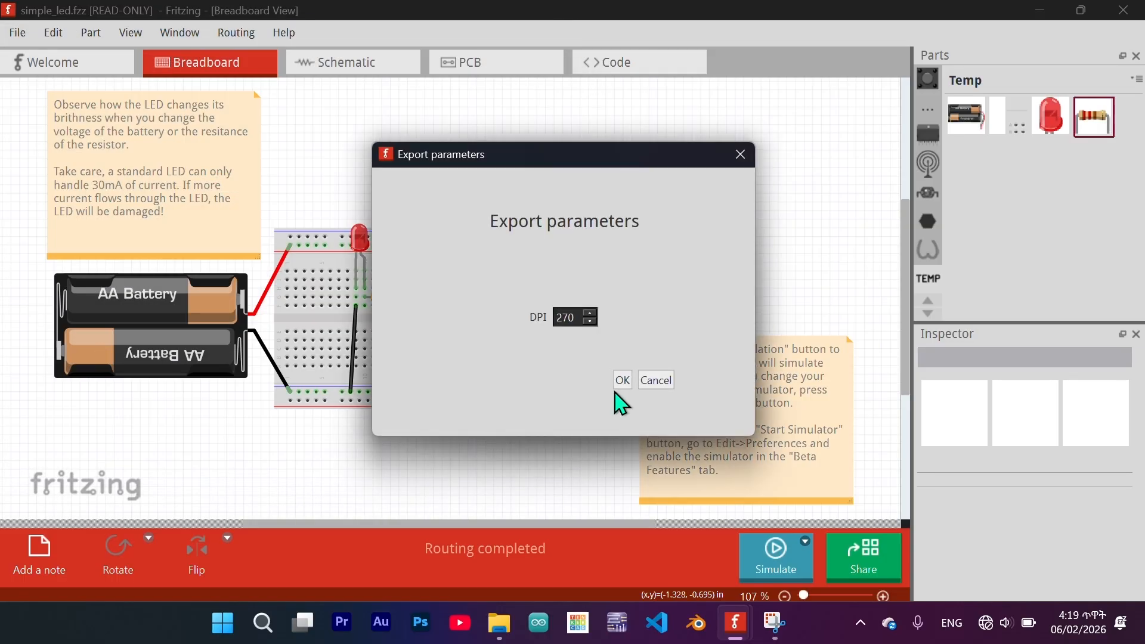
pyautogui.click(623, 381)
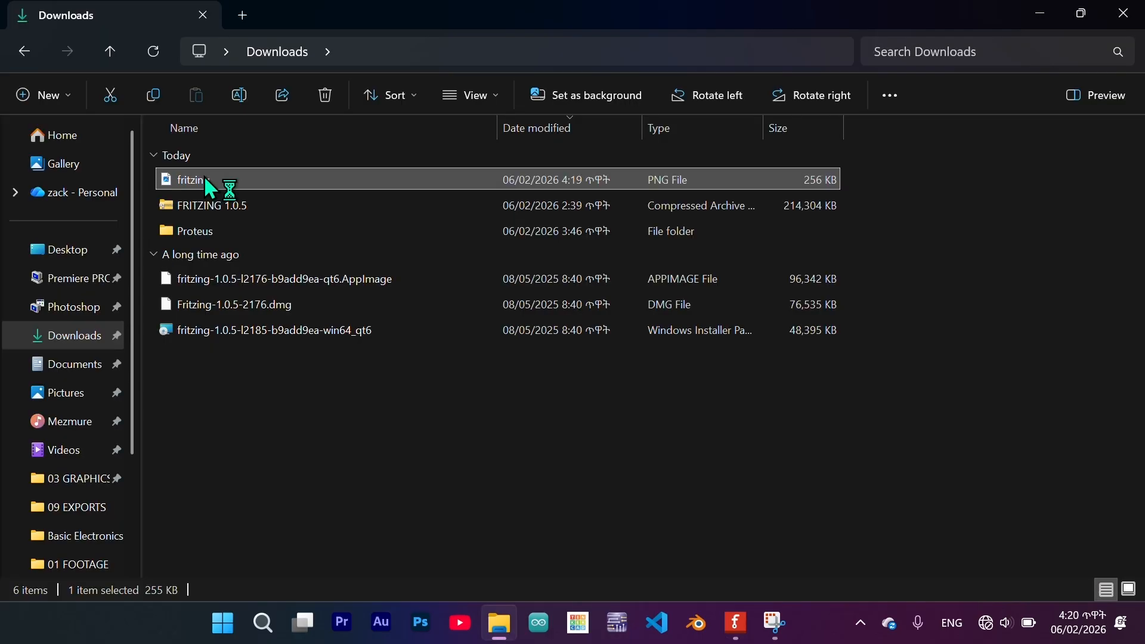
# View the exported fritzing image from the Downloads folder in a maximized window, and close it.
pyautogui.doubleClick(204, 176)
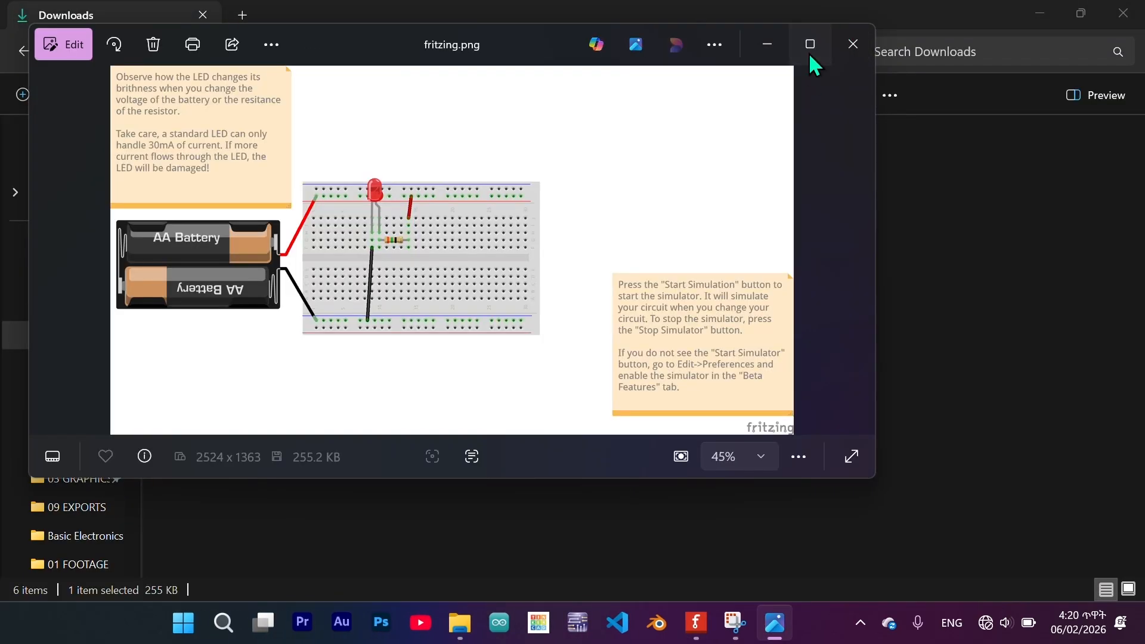
pyautogui.click(811, 44)
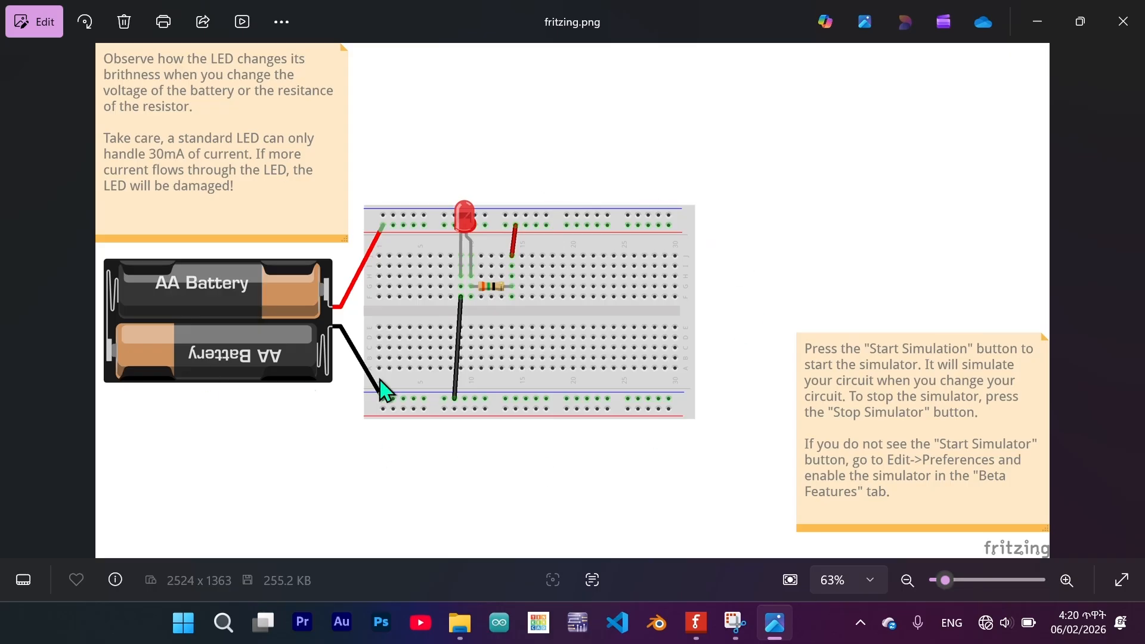
pyautogui.click(1121, 21)
# Save the circuit sketch as simple_led in the Documents folder, along with its Arduino code file Untitled9.
pyautogui.click(735, 623)
pyautogui.click(17, 32)
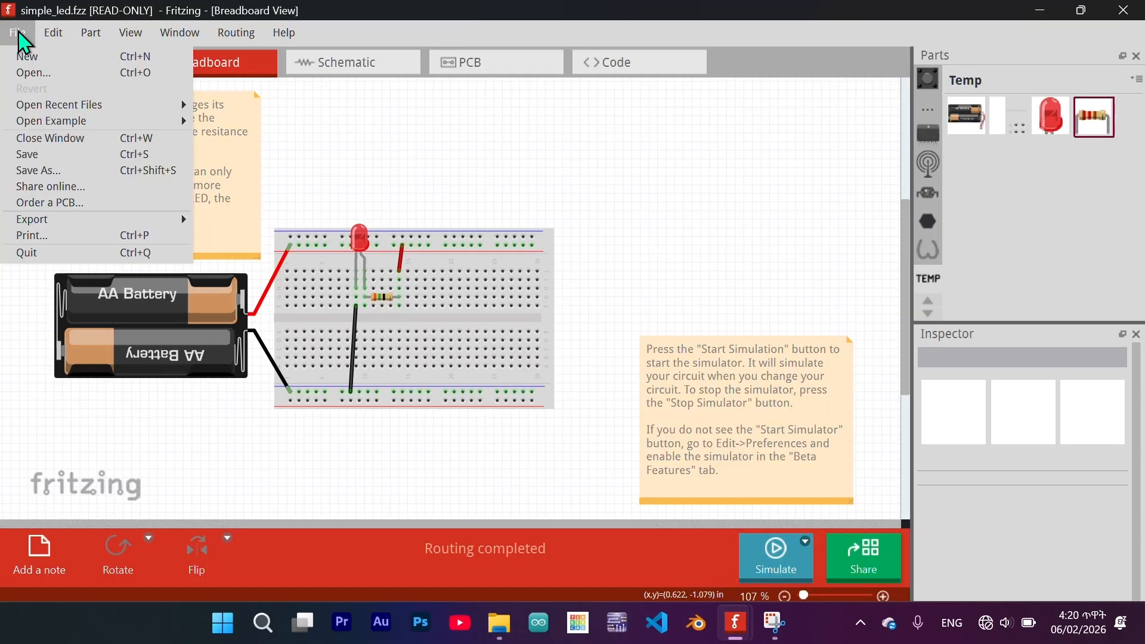
pyautogui.click(43, 154)
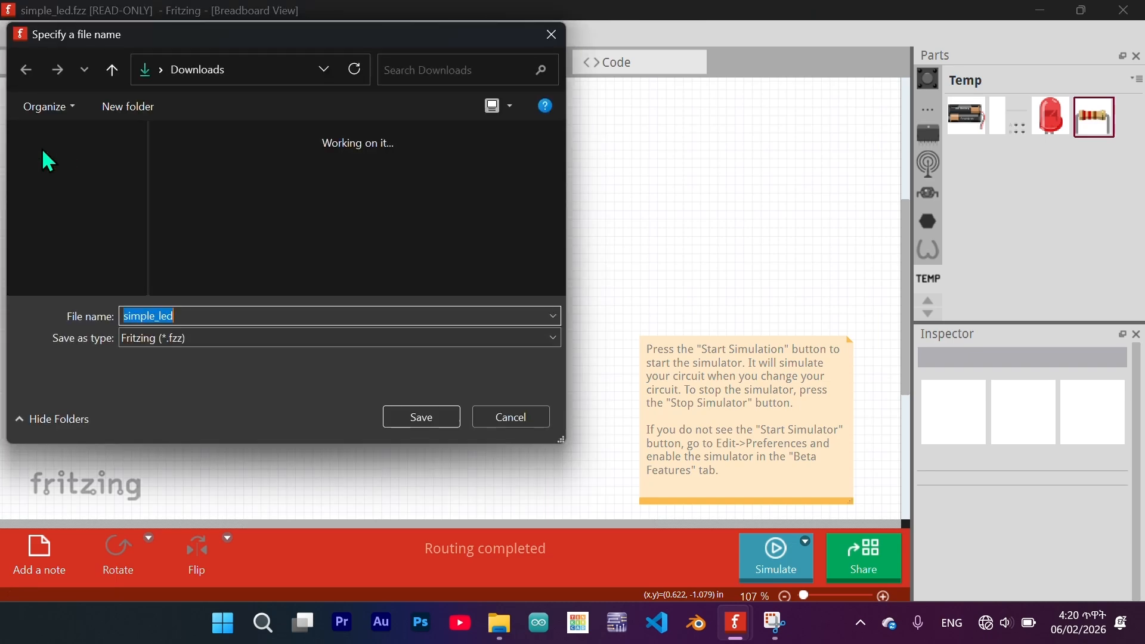
pyautogui.scroll(-5, 76, 248)
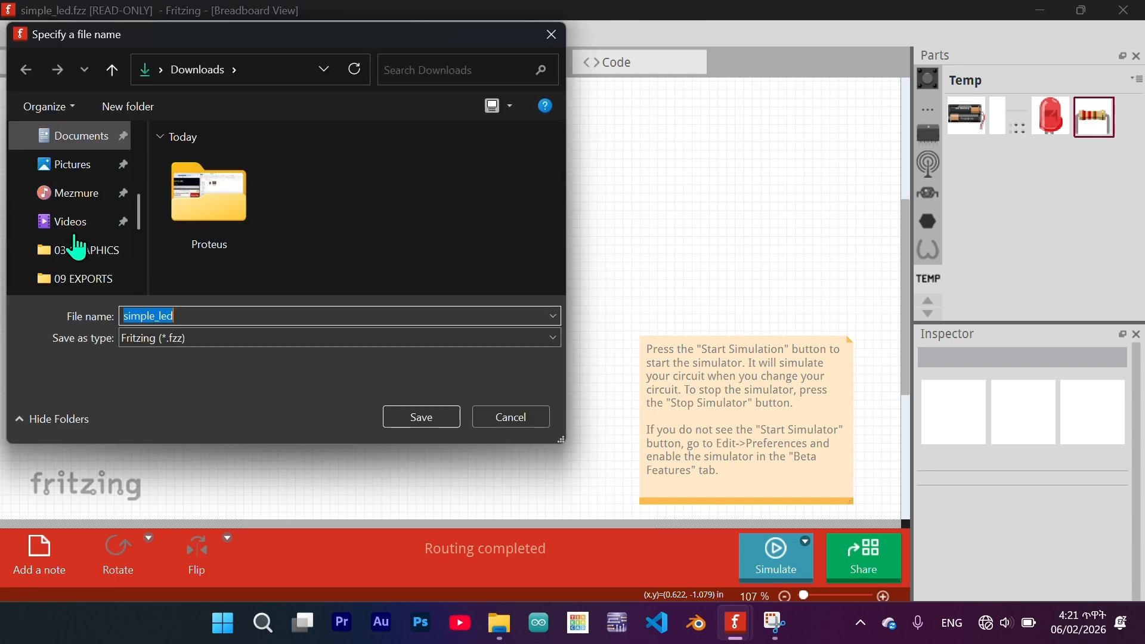
pyautogui.click(79, 139)
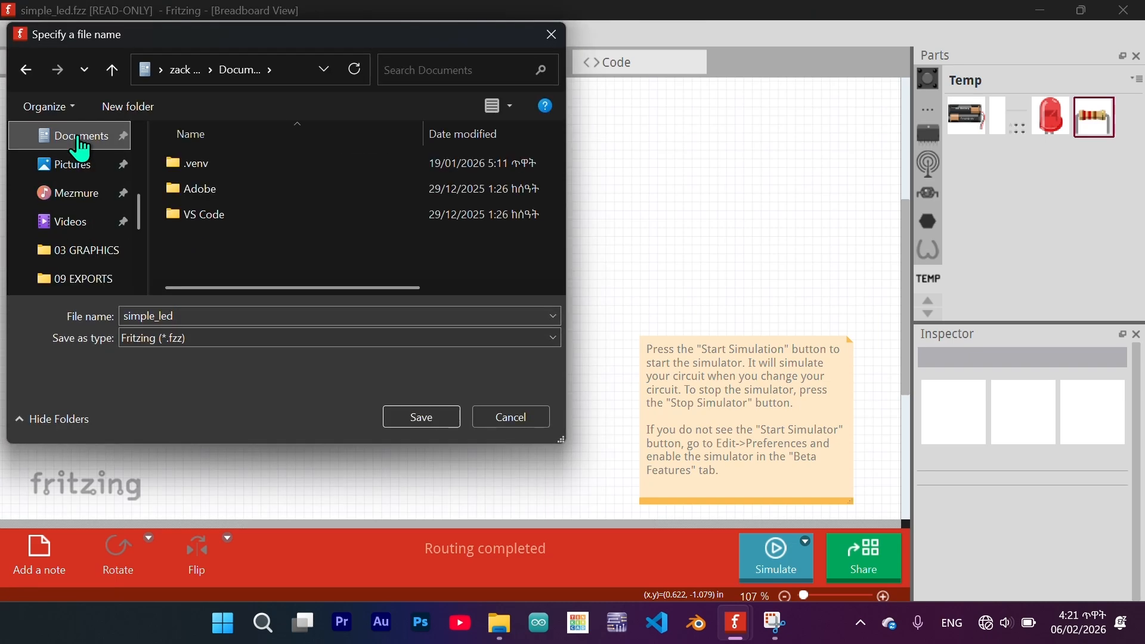
pyautogui.click(440, 421)
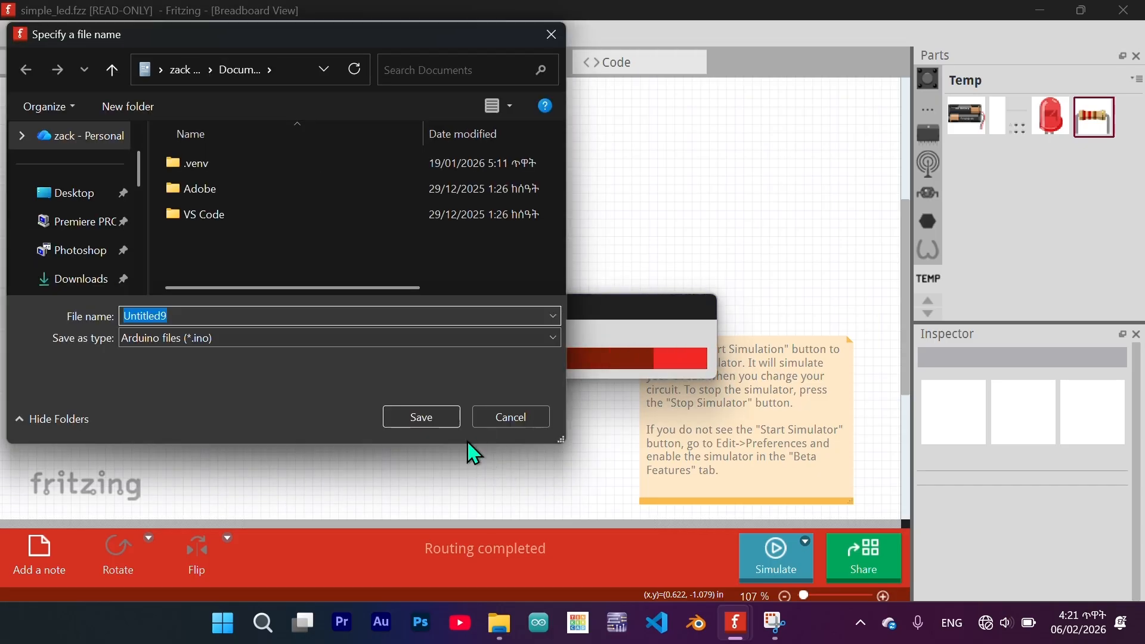
pyautogui.click(425, 411)
# View the saved simple_led and Untitled9 files in the Documents folder, and minimize that window.
pyautogui.click(500, 623)
pyautogui.moveTo(191, 346); pyautogui.dragTo(227, 291)
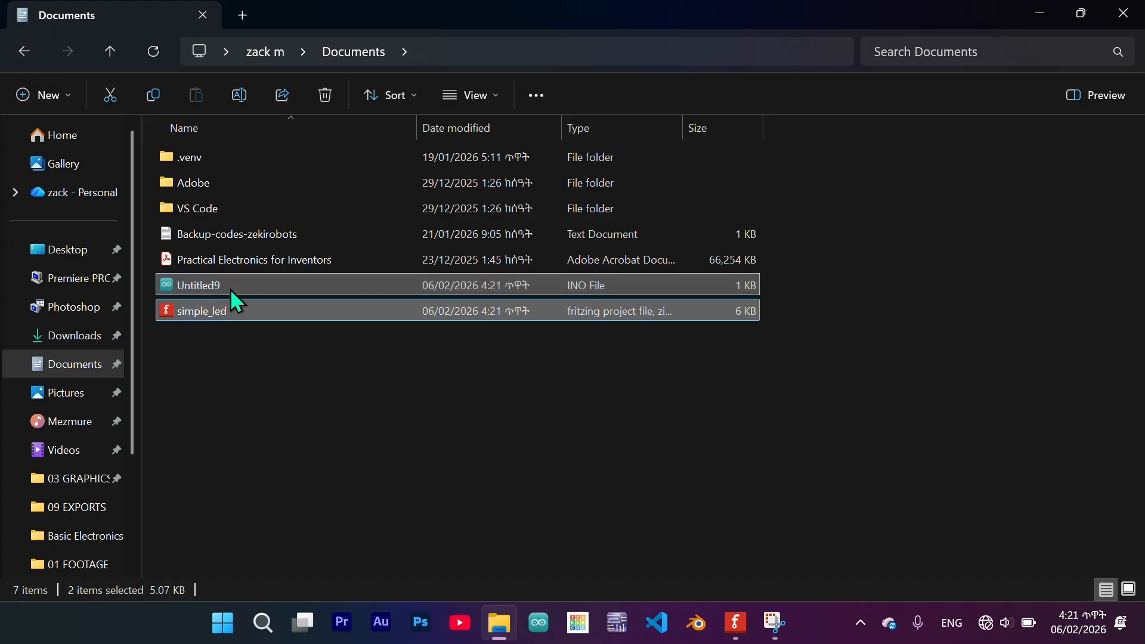
pyautogui.click(266, 389)
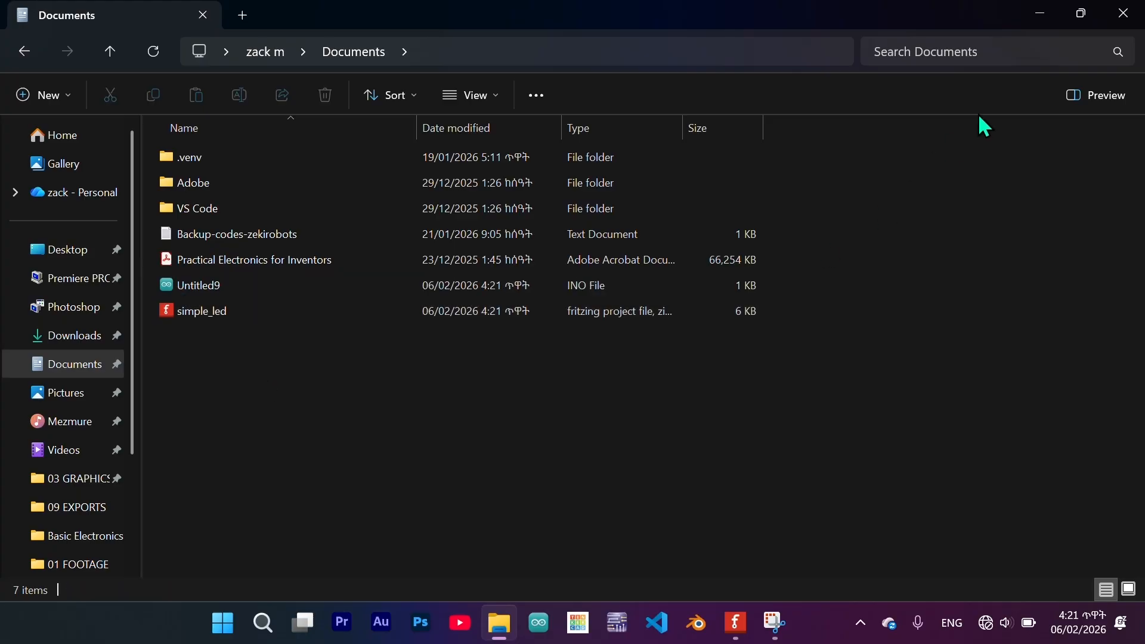
pyautogui.click(1043, 20)
# Duplicate the half breadboard, move the copy to the empty area above the simulation note, and delete it.
pyautogui.click(53, 32)
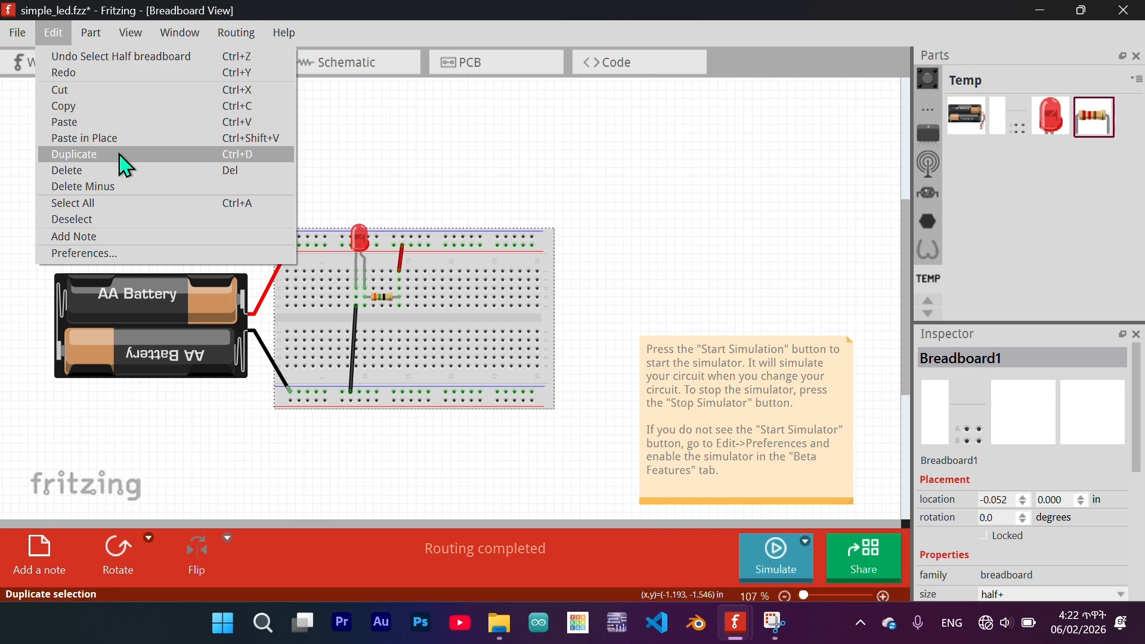
pyautogui.click(119, 155)
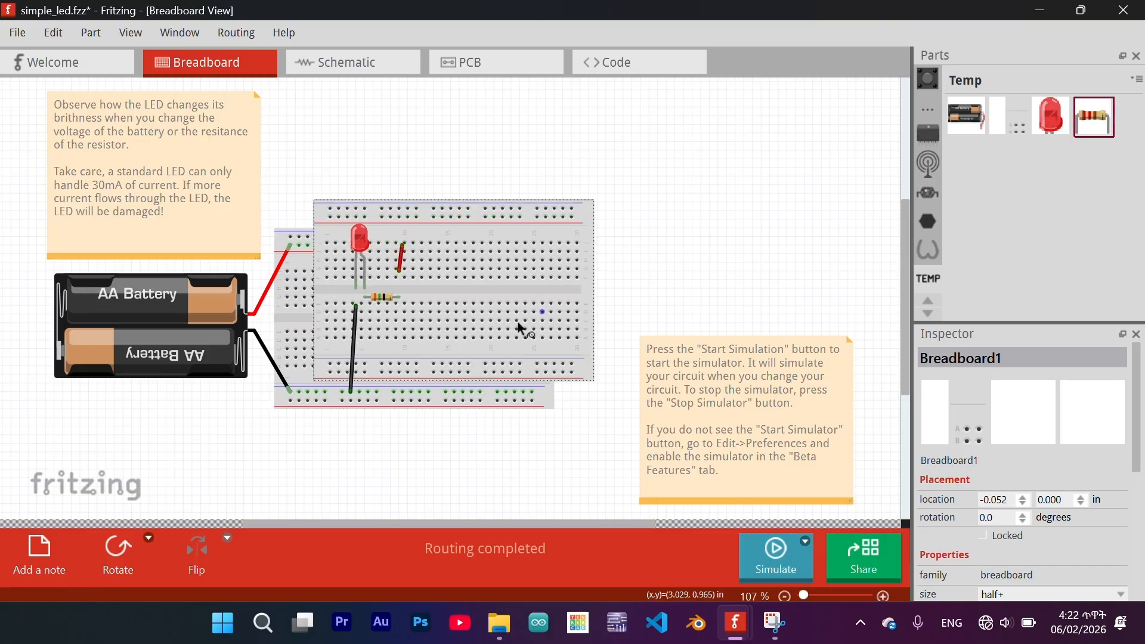
pyautogui.moveTo(587, 238); pyautogui.dragTo(858, 181)
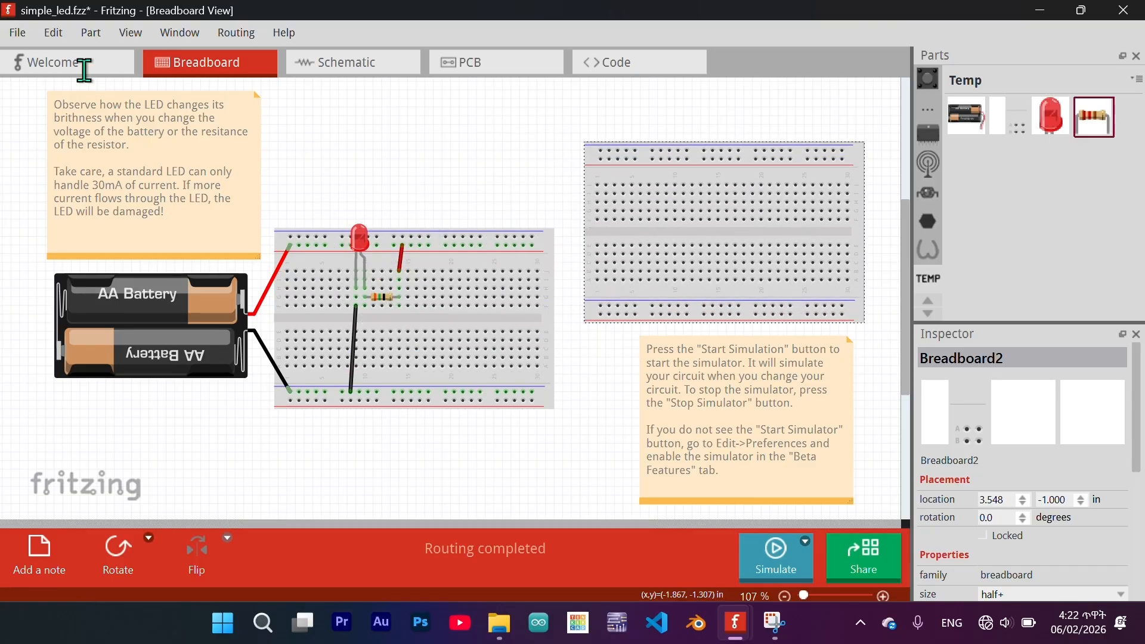
pyautogui.press('Delete')
pyautogui.click(93, 35)
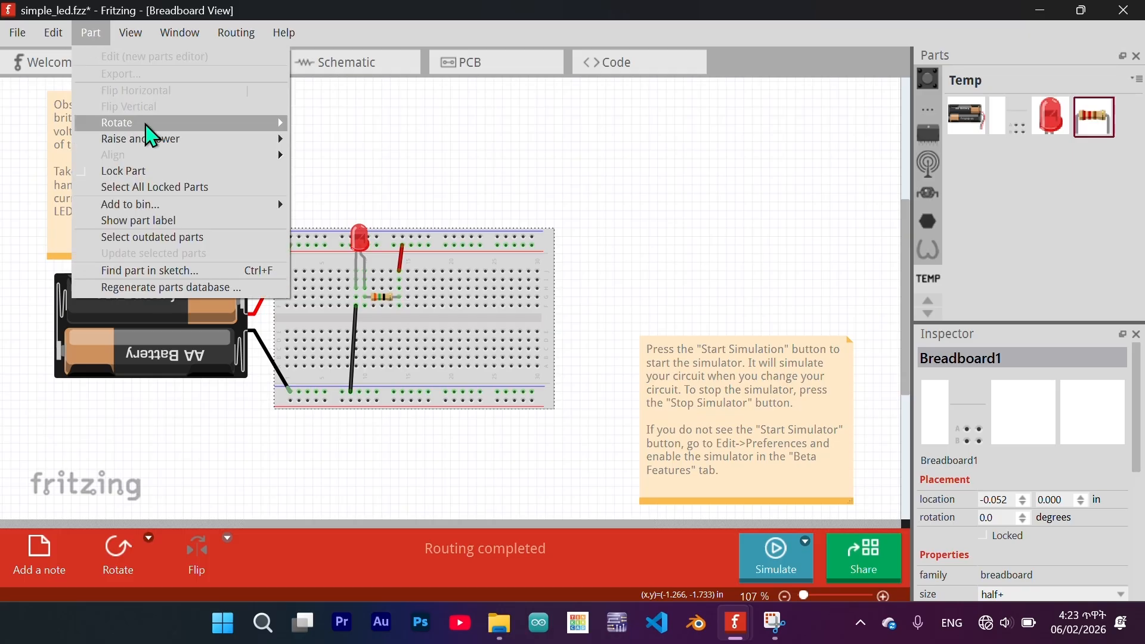
pyautogui.moveTo(264, 125)
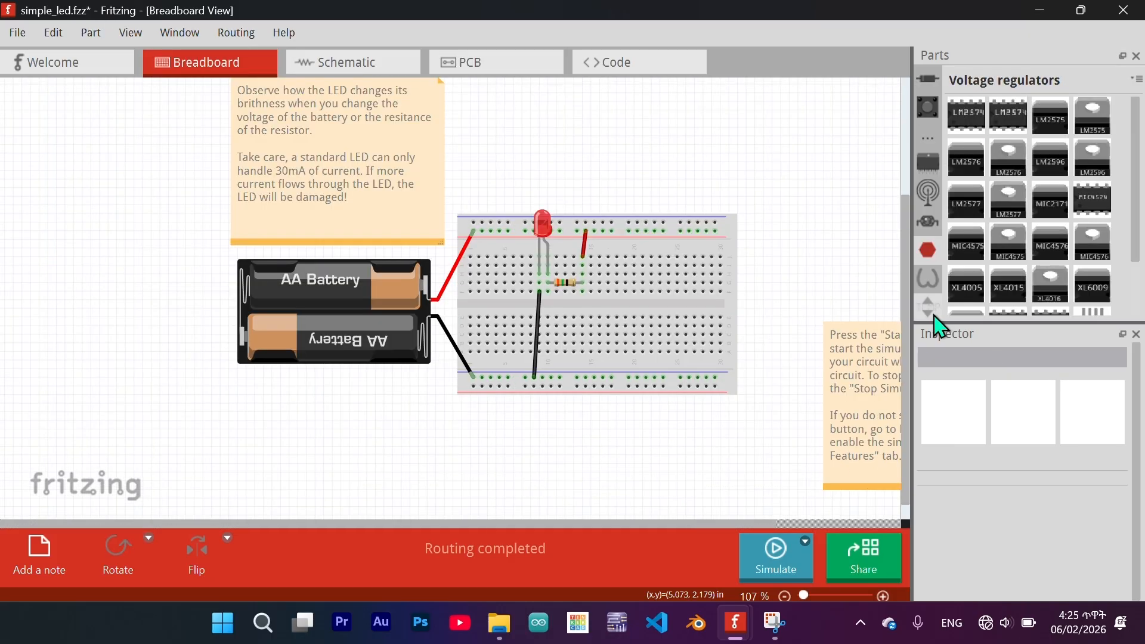
# Place an Arduino Uno from the Arduino parts bin so that it overlaps the breadboard.
pyautogui.scroll(5, 930, 308)
pyautogui.click(930, 194)
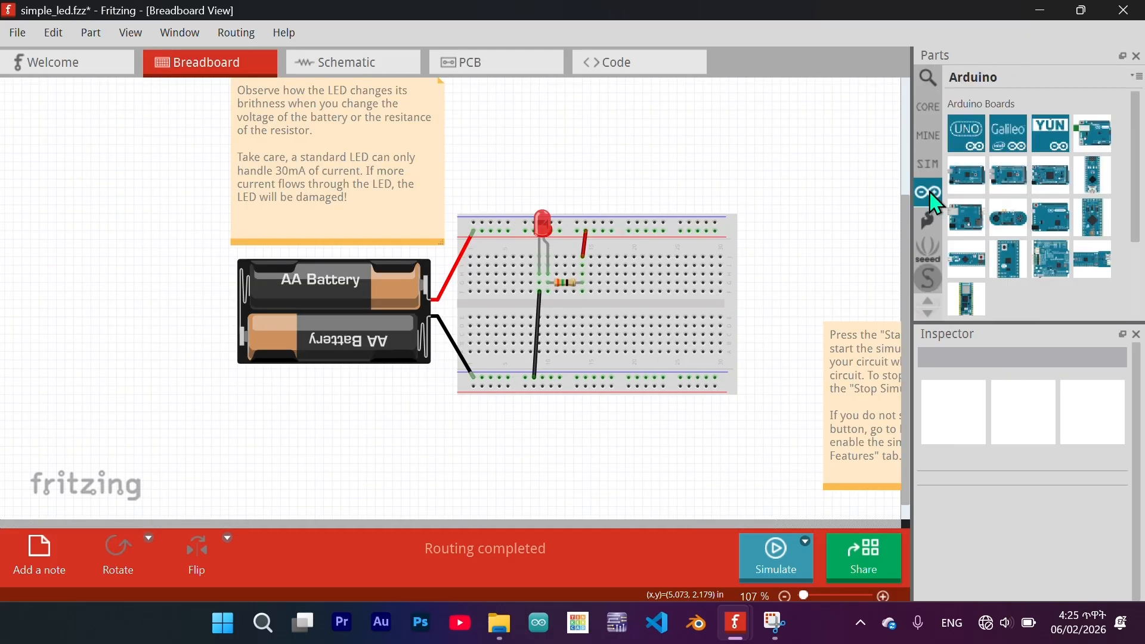
pyautogui.click(970, 140)
pyautogui.moveTo(967, 146); pyautogui.dragTo(727, 262)
pyautogui.press('Delete')
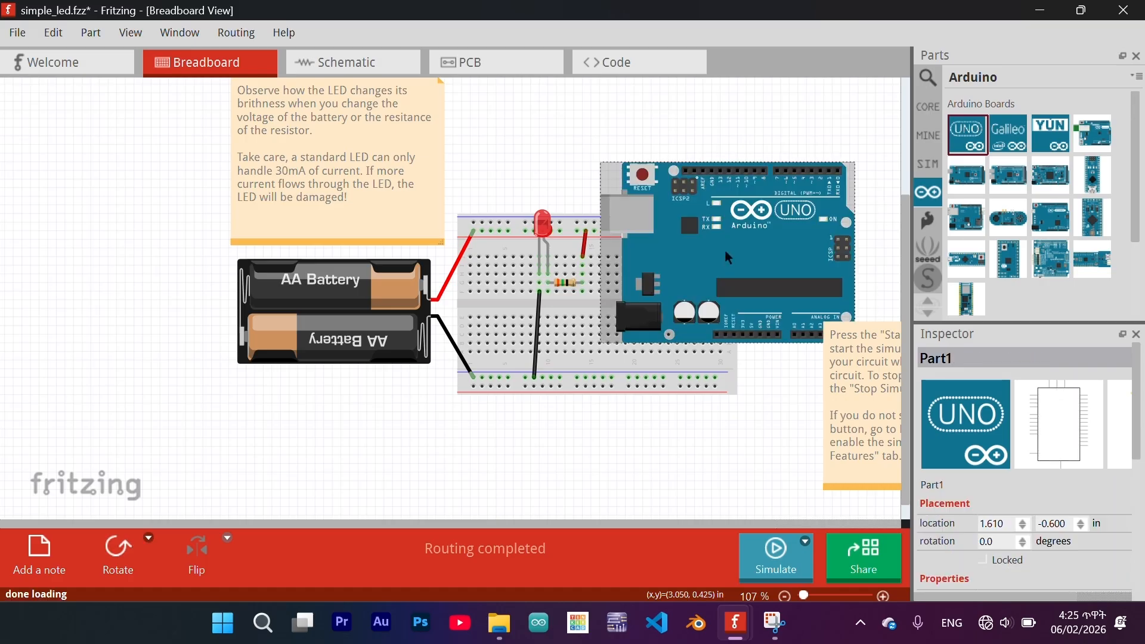
# Send the Arduino Uno to the back behind the breadboard, and bring it to the front again.
pyautogui.click(91, 33)
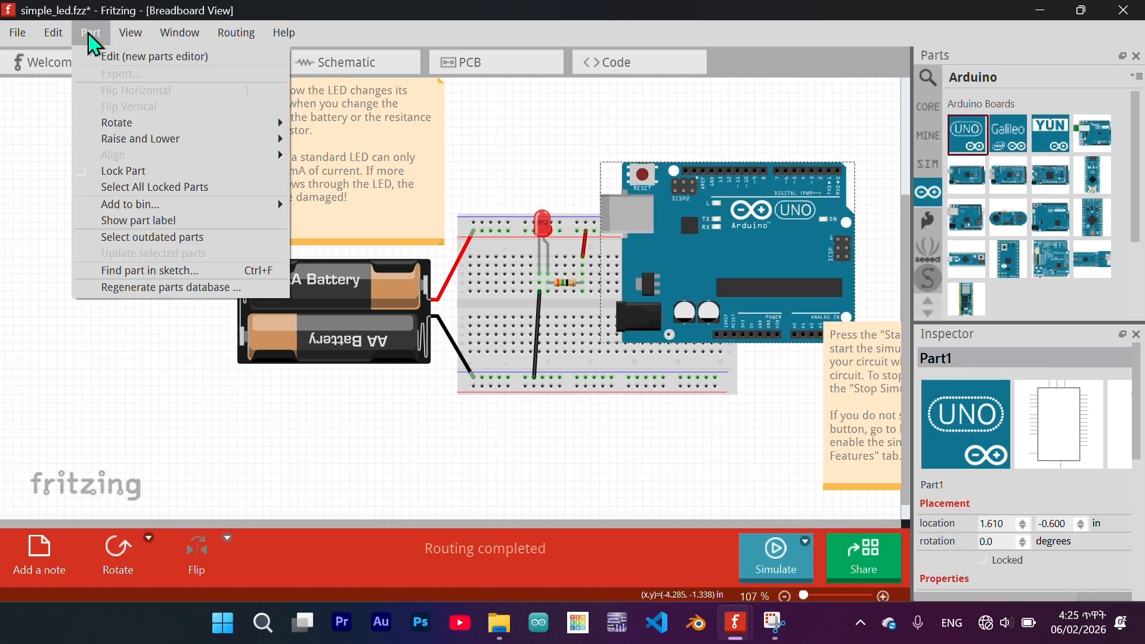
pyautogui.moveTo(251, 145)
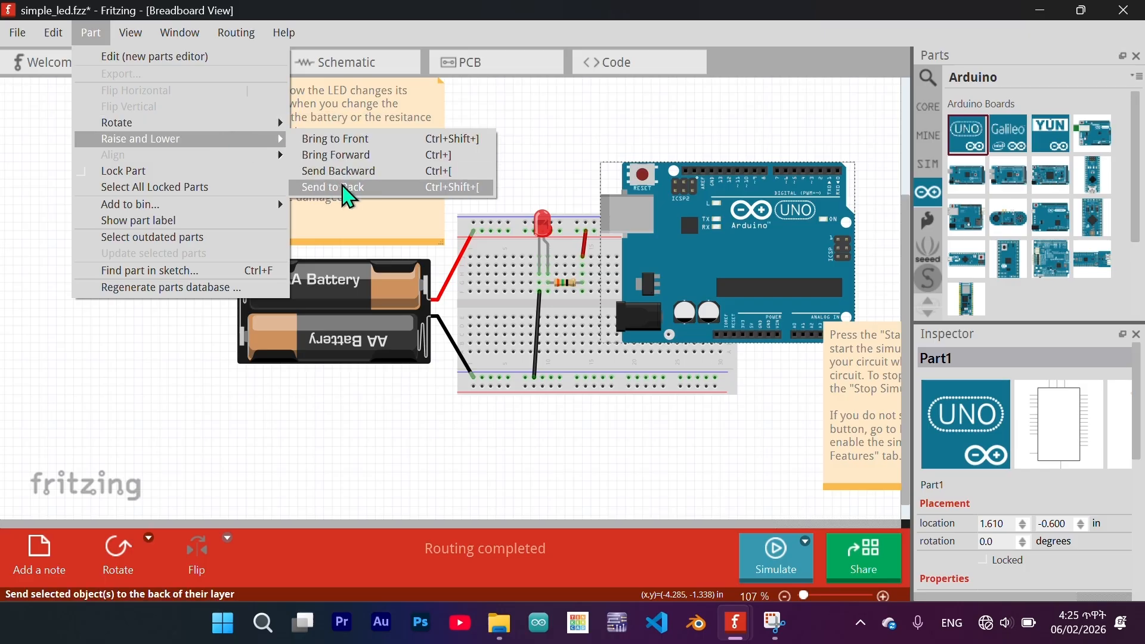
pyautogui.click(342, 189)
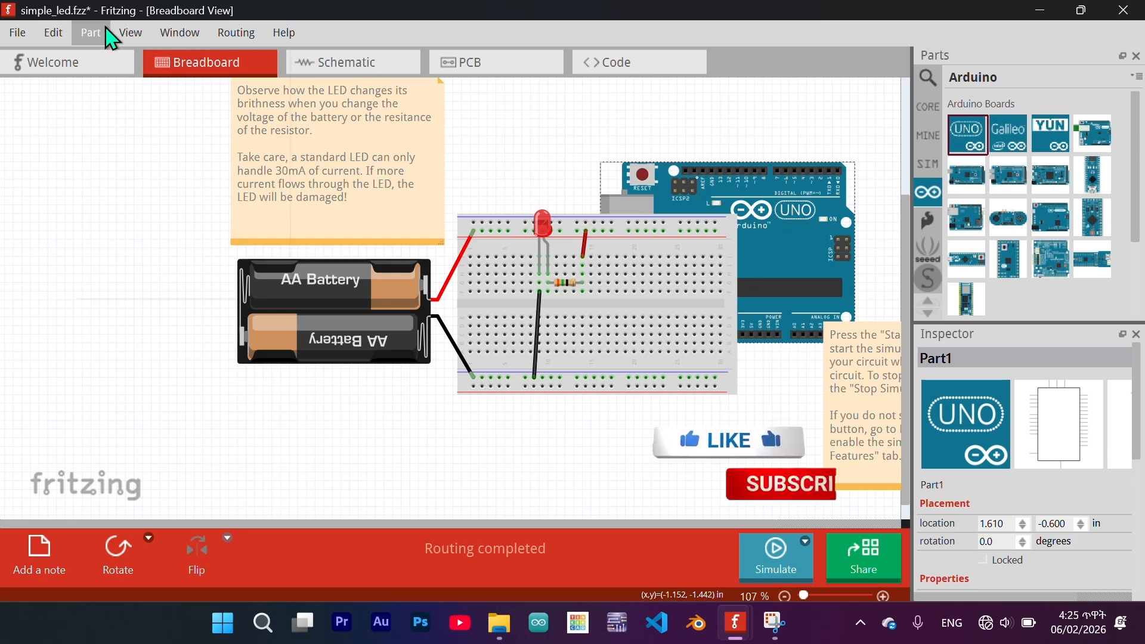
pyautogui.click(103, 34)
pyautogui.moveTo(248, 147)
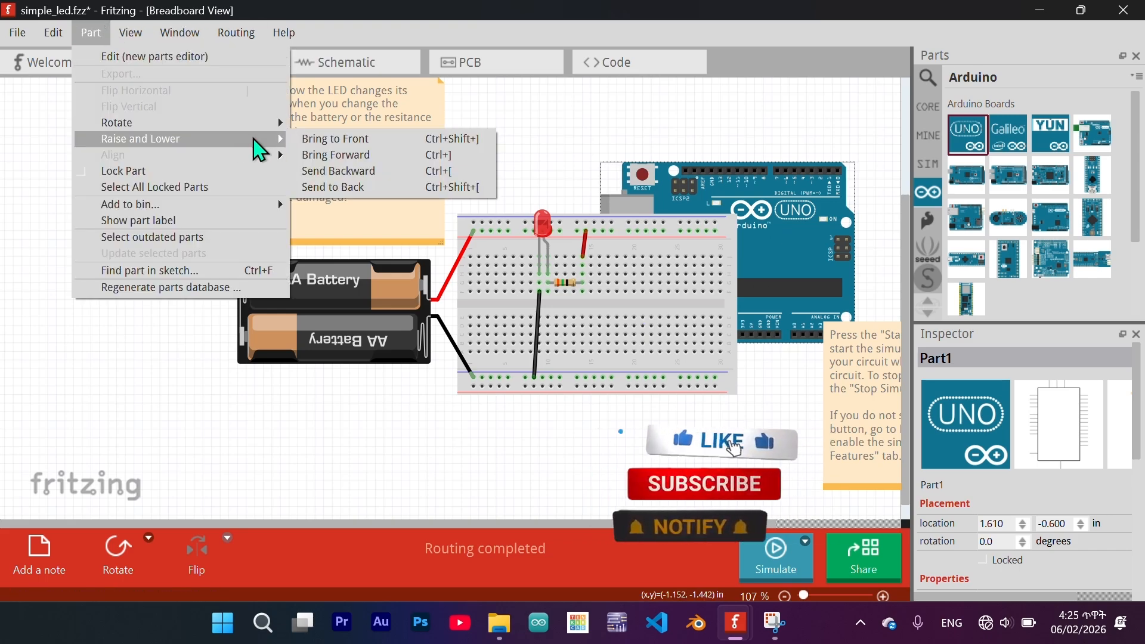
pyautogui.click(338, 141)
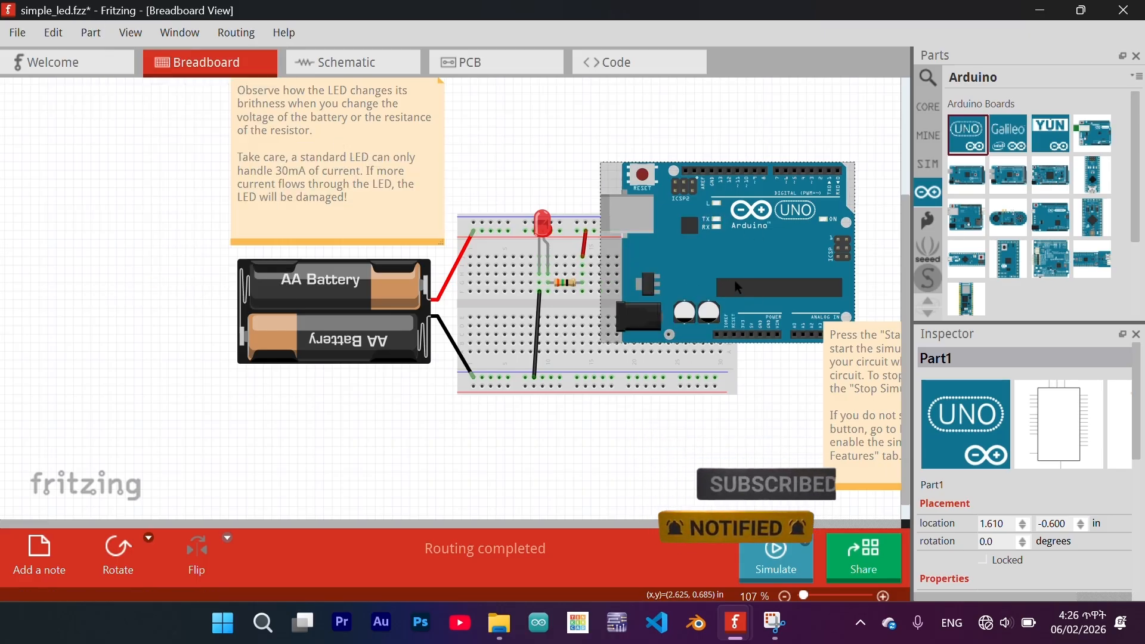
# Move the LED so that its legs sit in columns 6 and 7 of the breadboard.
pyautogui.click(528, 223)
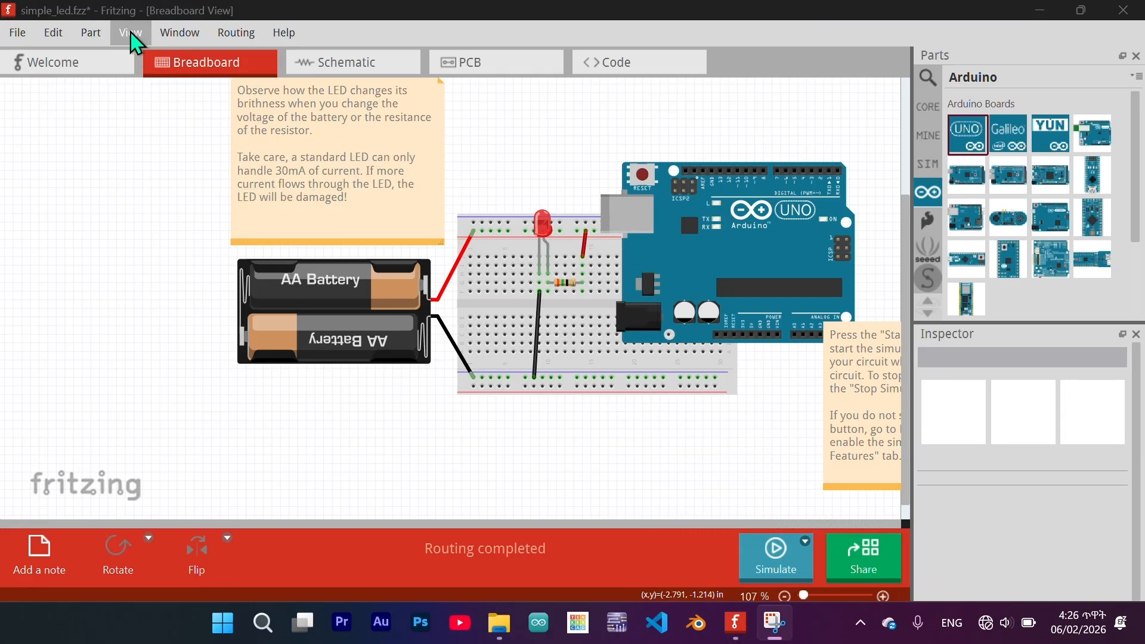
pyautogui.click(131, 33)
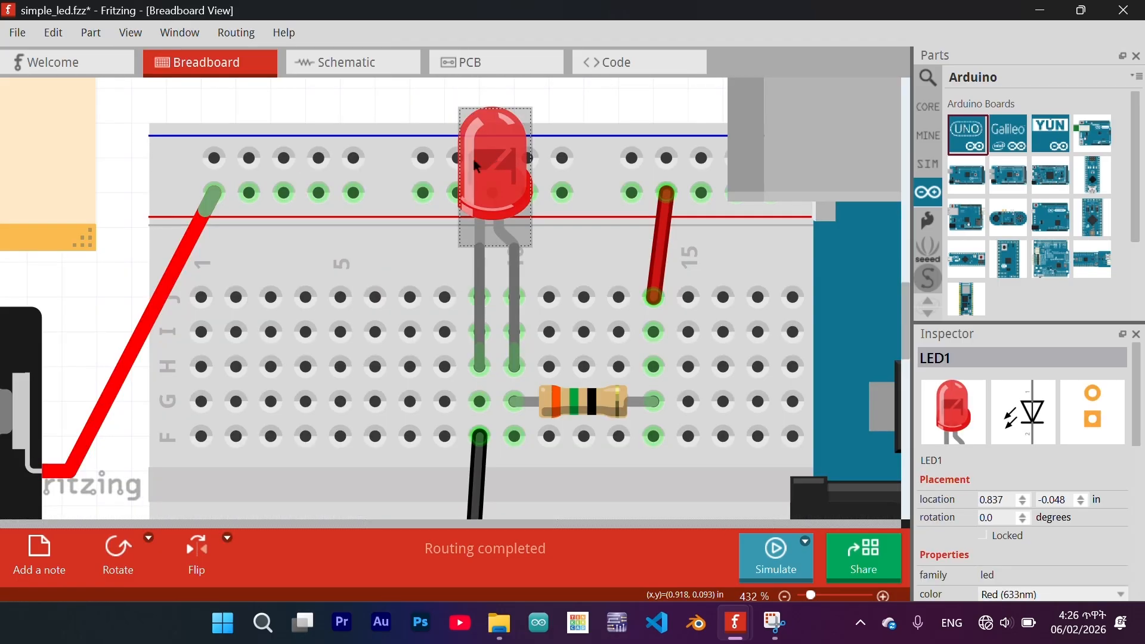
pyautogui.moveTo(489, 154); pyautogui.dragTo(404, 220)
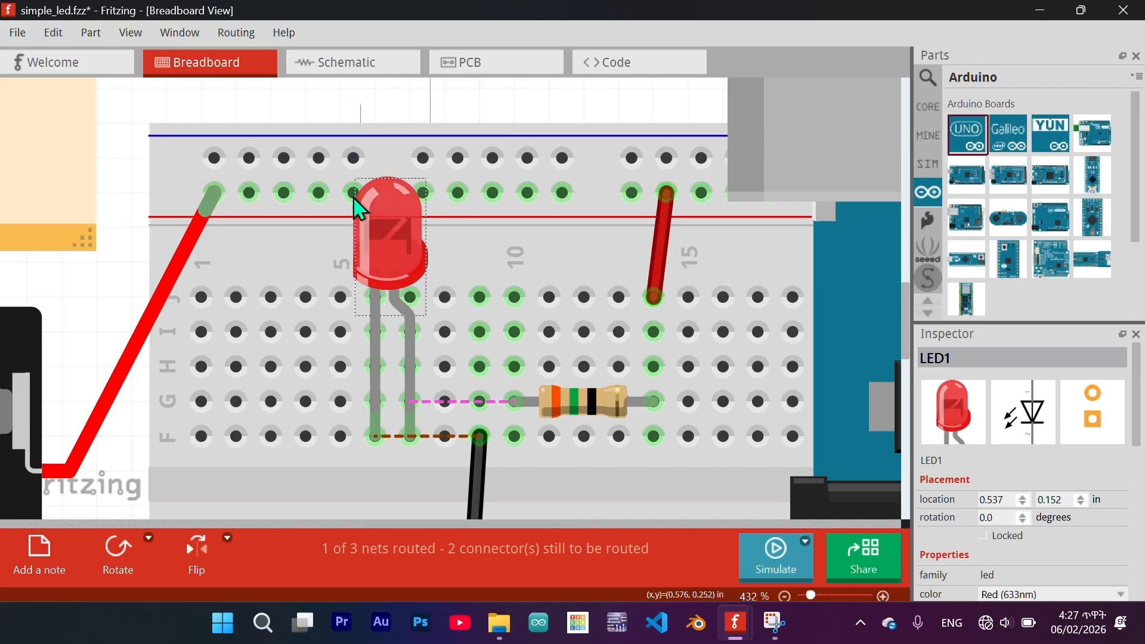
# Turn off grid alignment and move the LED freely to about 0.277, 0.106 in.
pyautogui.click(131, 34)
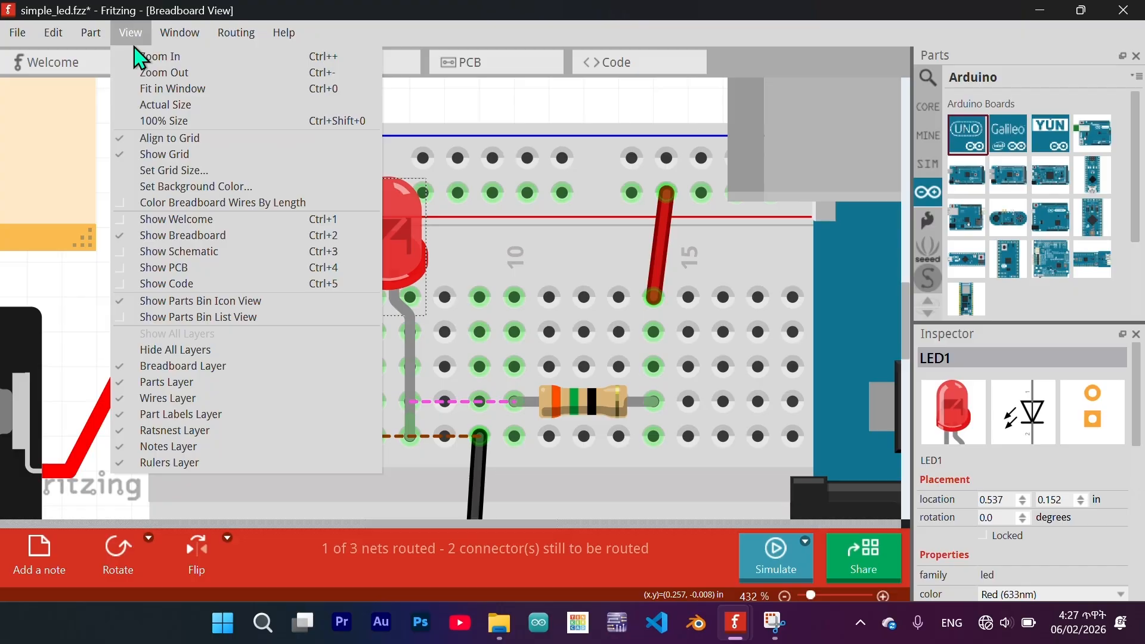
pyautogui.click(156, 139)
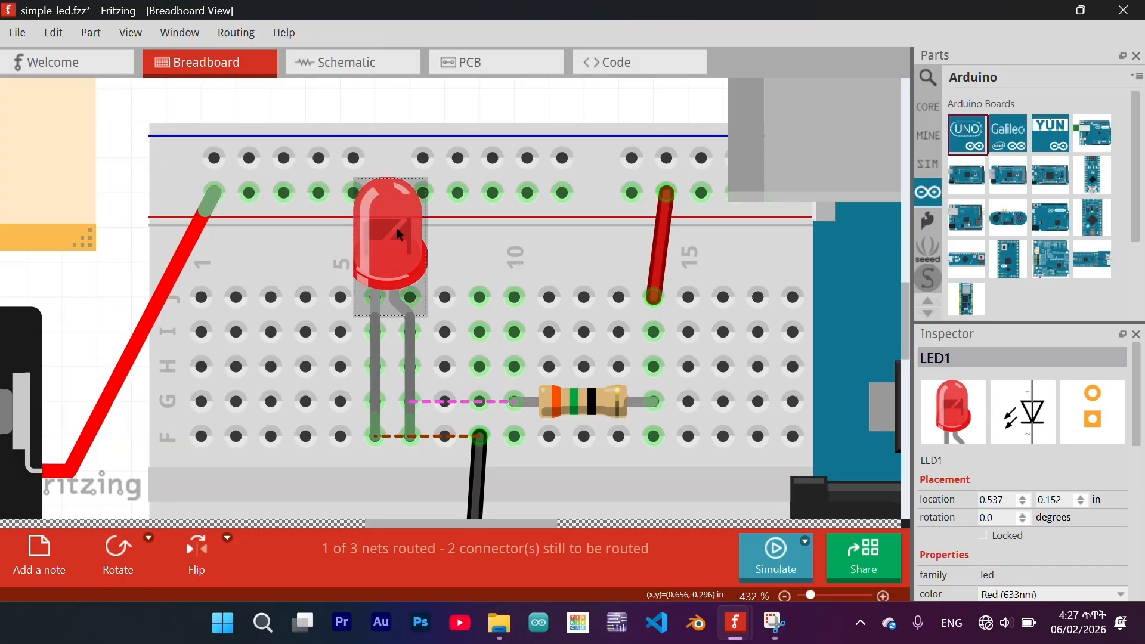
pyautogui.moveTo(399, 234); pyautogui.dragTo(310, 220)
# Turn grid alignment back on and move the LED onto the breadboard's holes nearer the resistor.
pyautogui.click(131, 33)
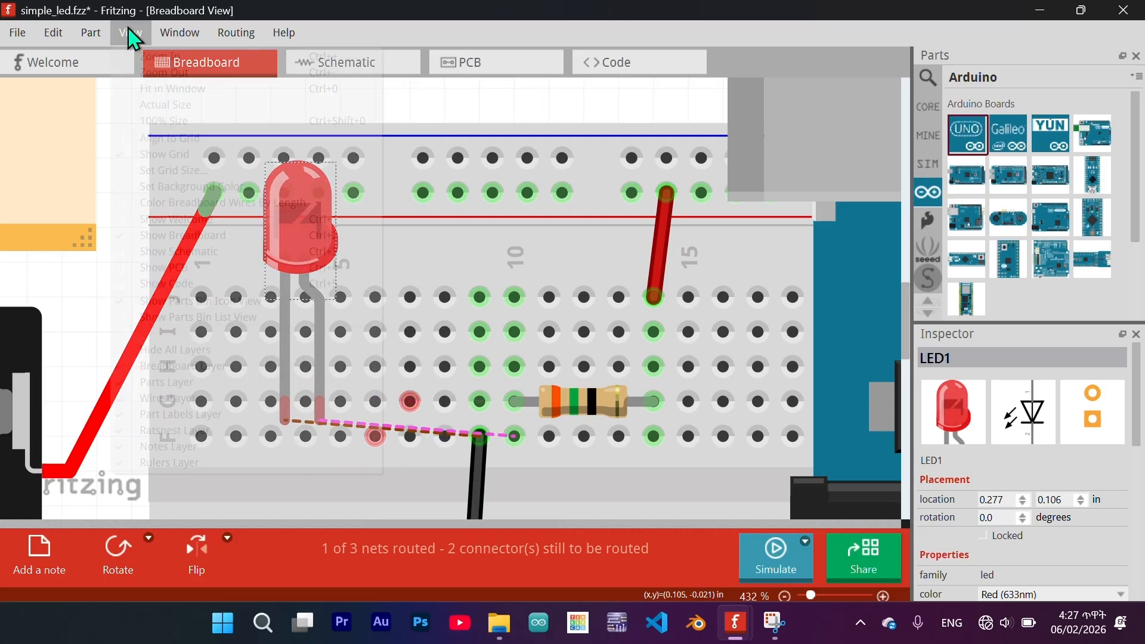
pyautogui.click(176, 139)
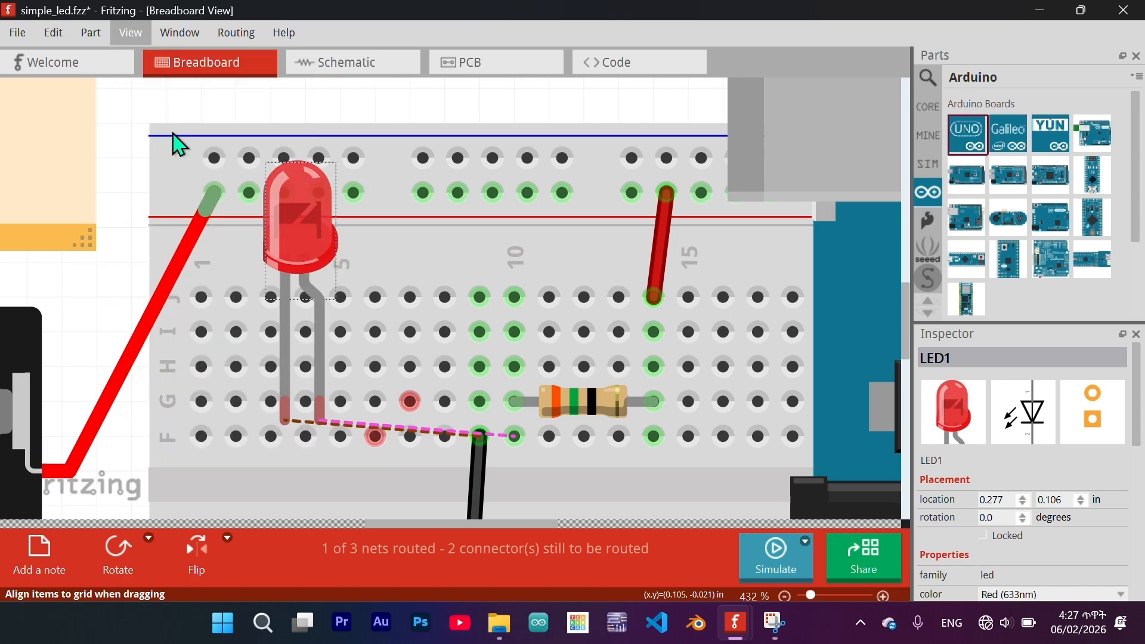
pyautogui.moveTo(272, 203); pyautogui.dragTo(485, 165)
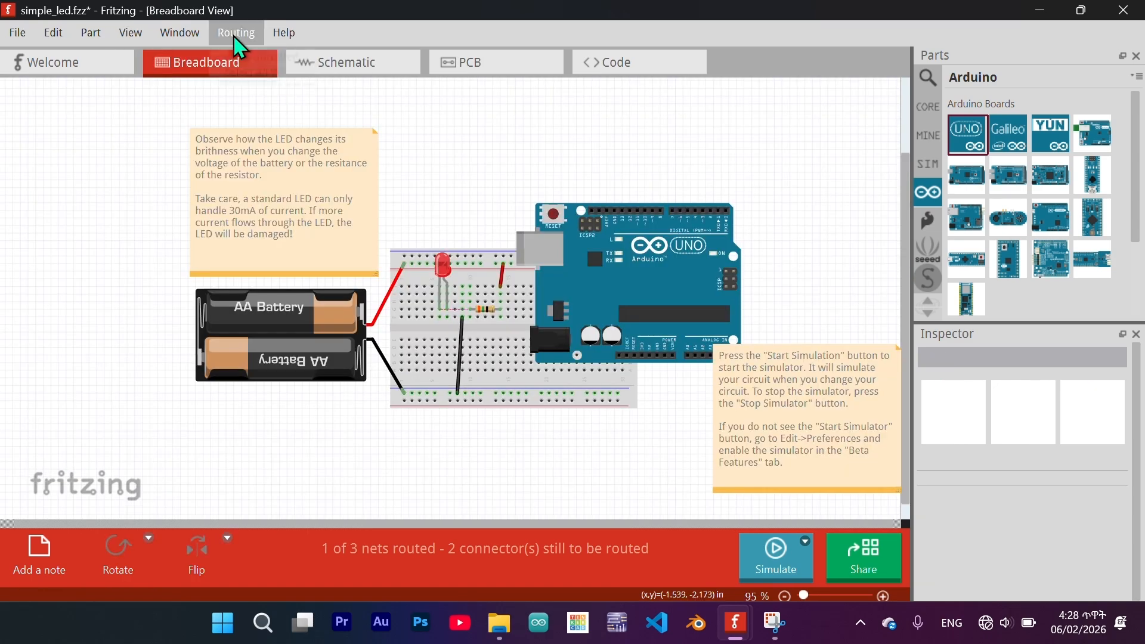
# Select all wires in the sketch.
pyautogui.click(236, 39)
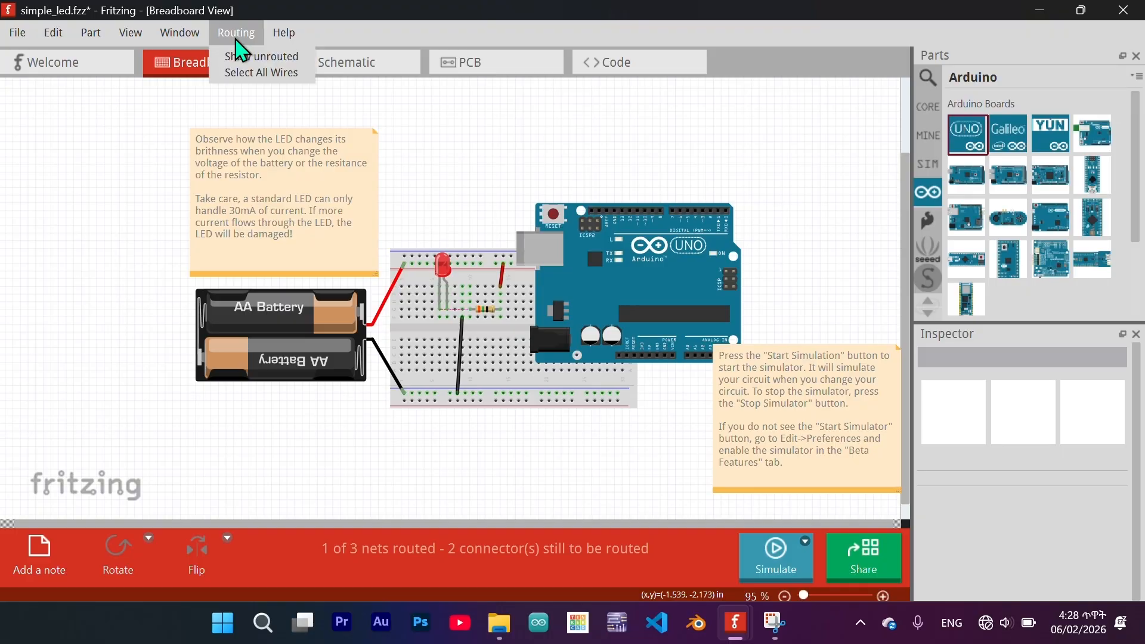
pyautogui.click(255, 73)
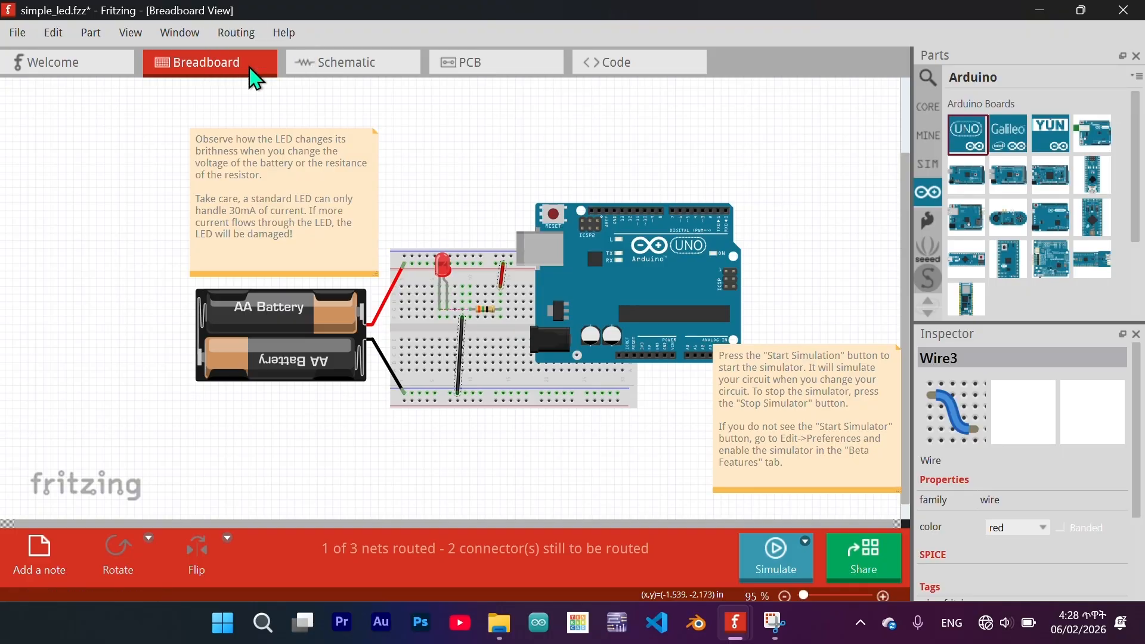
# Delete everything in the sketch, and undo the deletion.
pyautogui.hotkey('ctrl', 'a')
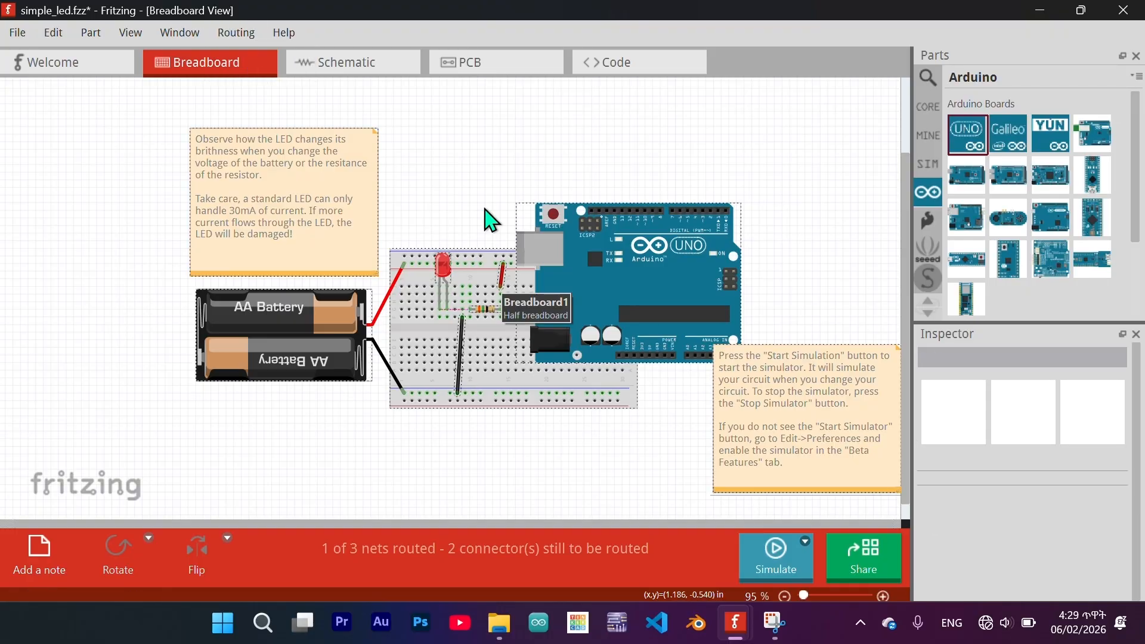
pyautogui.press('Delete')
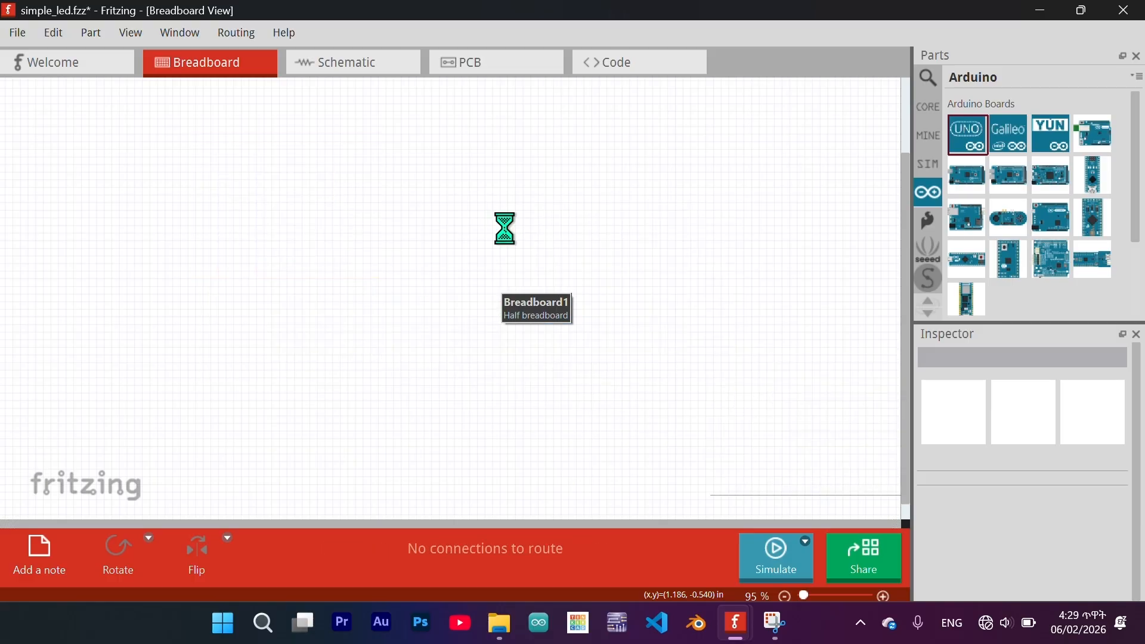
pyautogui.hotkey('ctrl', 'z')
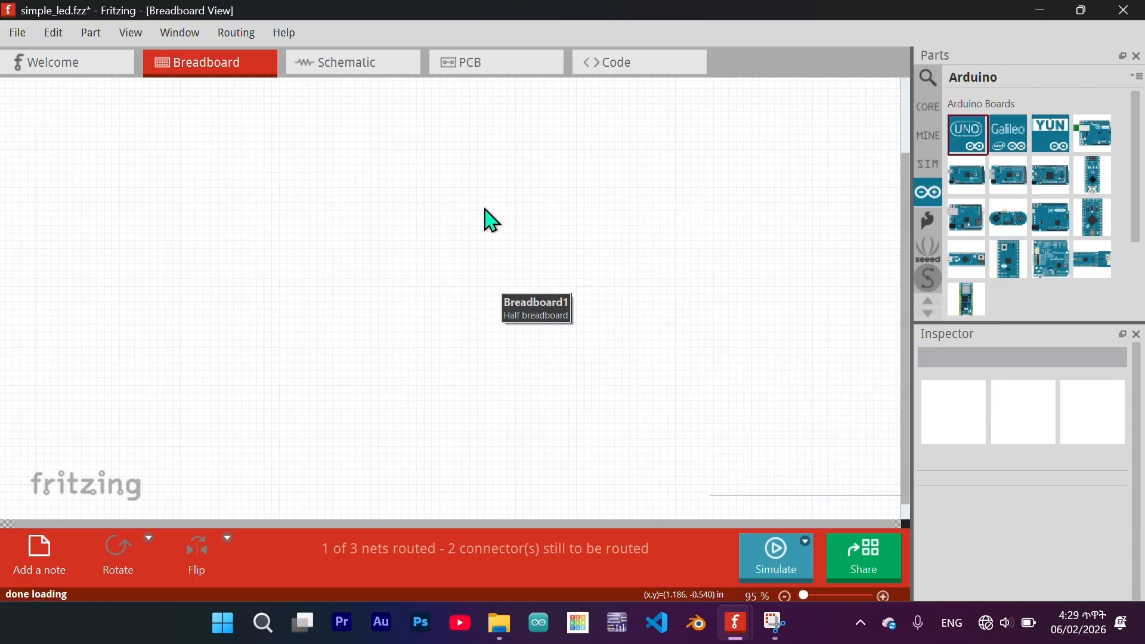
# Clear the sketch by deleting the whole circuit, the Arduino Uno and both notes.
pyautogui.moveTo(146, 97); pyautogui.dragTo(837, 453)
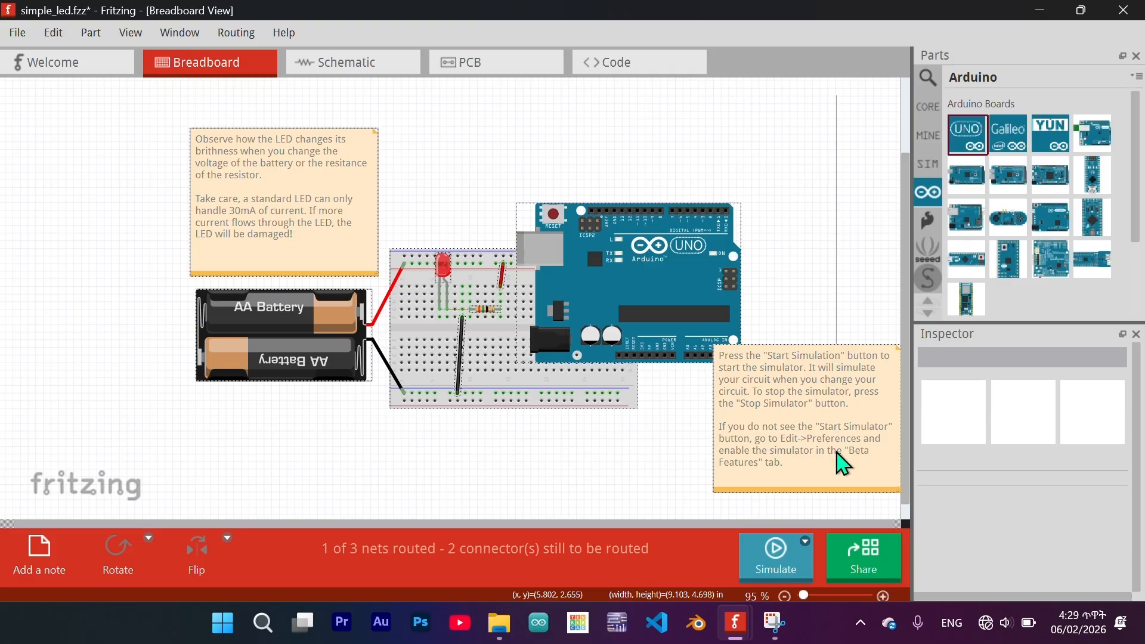
pyautogui.press('Delete')
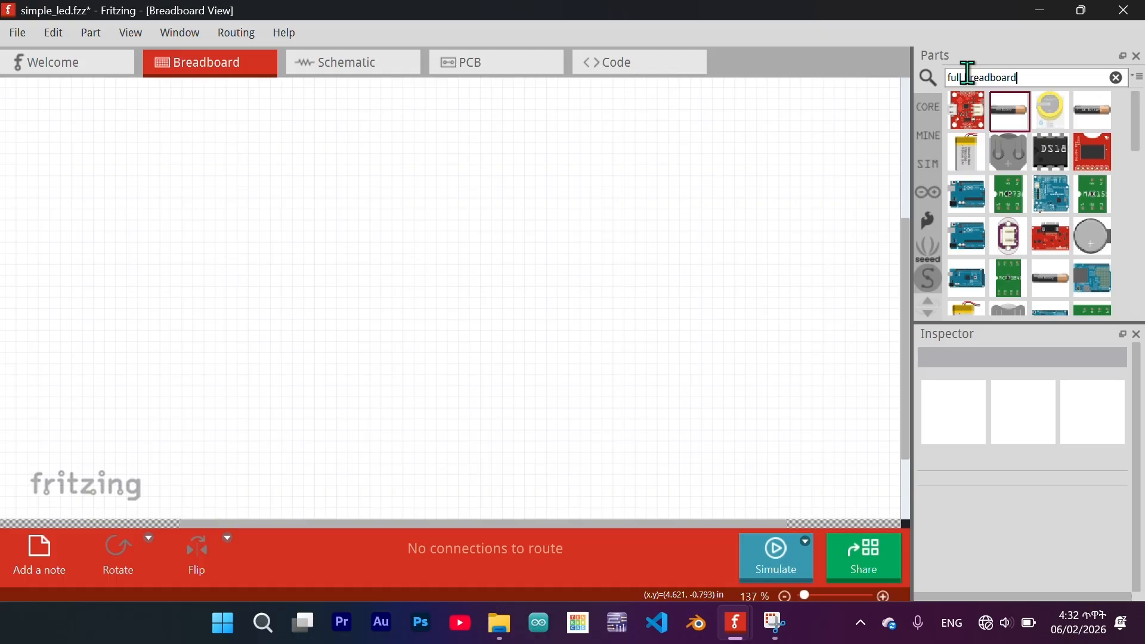
# Search the parts library for full breadboard and place the full-size breadboard at about -2.352, -0.300 in.
pyautogui.press('Return')
pyautogui.click(978, 163)
pyautogui.moveTo(969, 164); pyautogui.dragTo(421, 289)
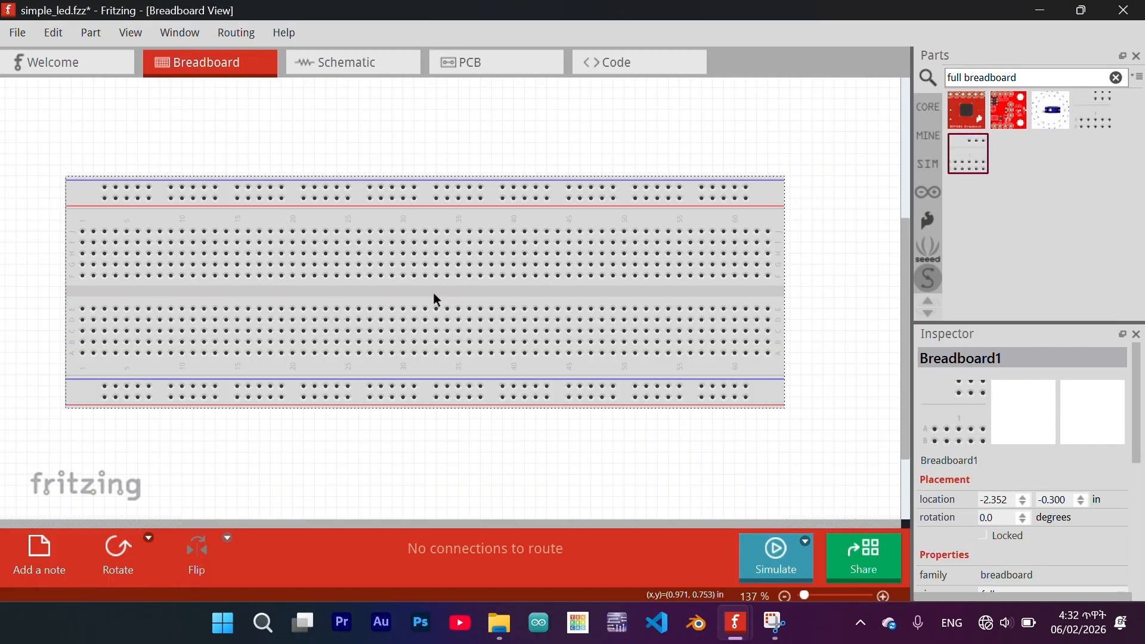
# Rotate the breadboard to 90 degrees and move it to about -3.502, 2.050 in.
pyautogui.hotkey('ctrl', 'r')
pyautogui.moveTo(435, 179); pyautogui.dragTo(306, 431)
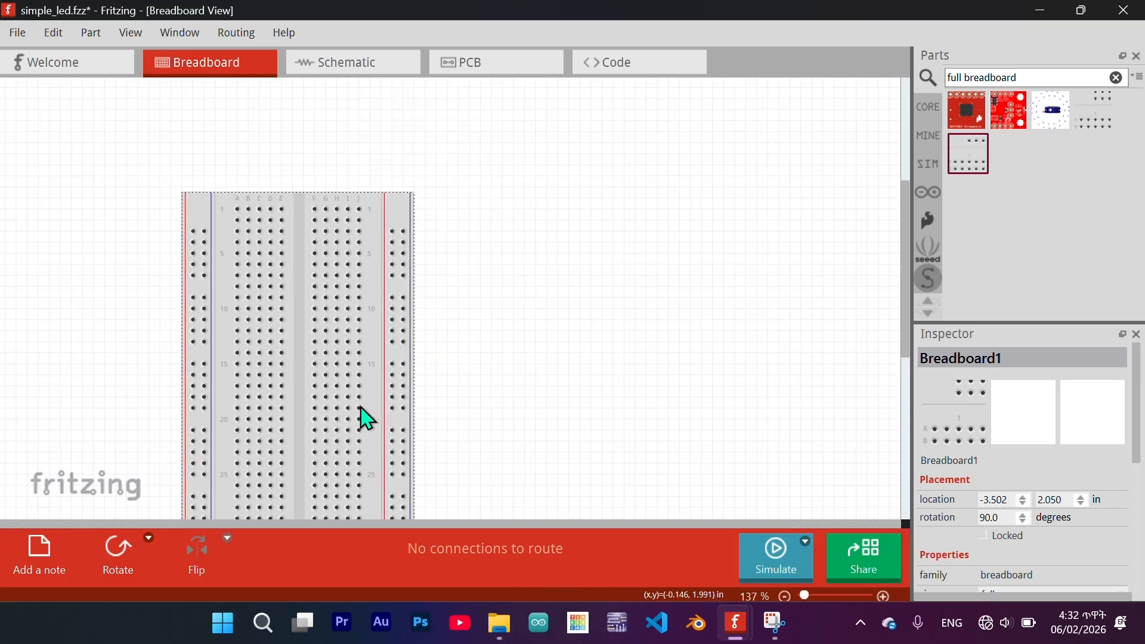
# Search the parts library for battery and place the 9V battery beside the breadboard at about 1.307, -0.445 in.
pyautogui.click(1116, 79)
pyautogui.press('Return')
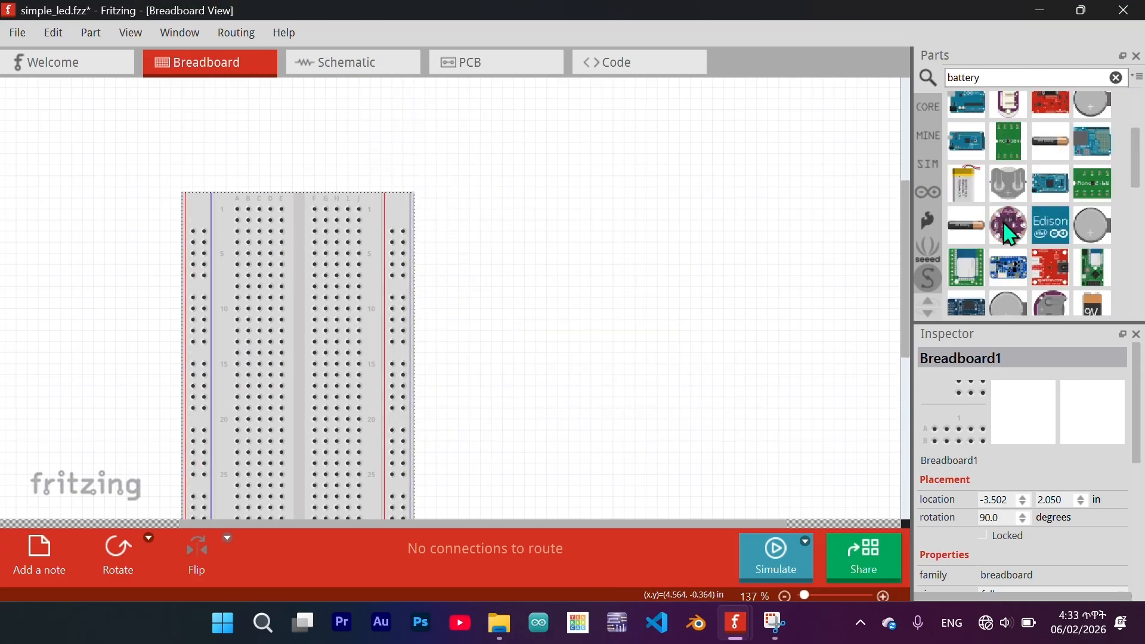
pyautogui.moveTo(1094, 144); pyautogui.dragTo(545, 278)
# Set the battery's voltage to 4.8V and move it to the other side of the breadboard, at about -4.096, -1.124 in.
pyautogui.scroll(-4, 1037, 512)
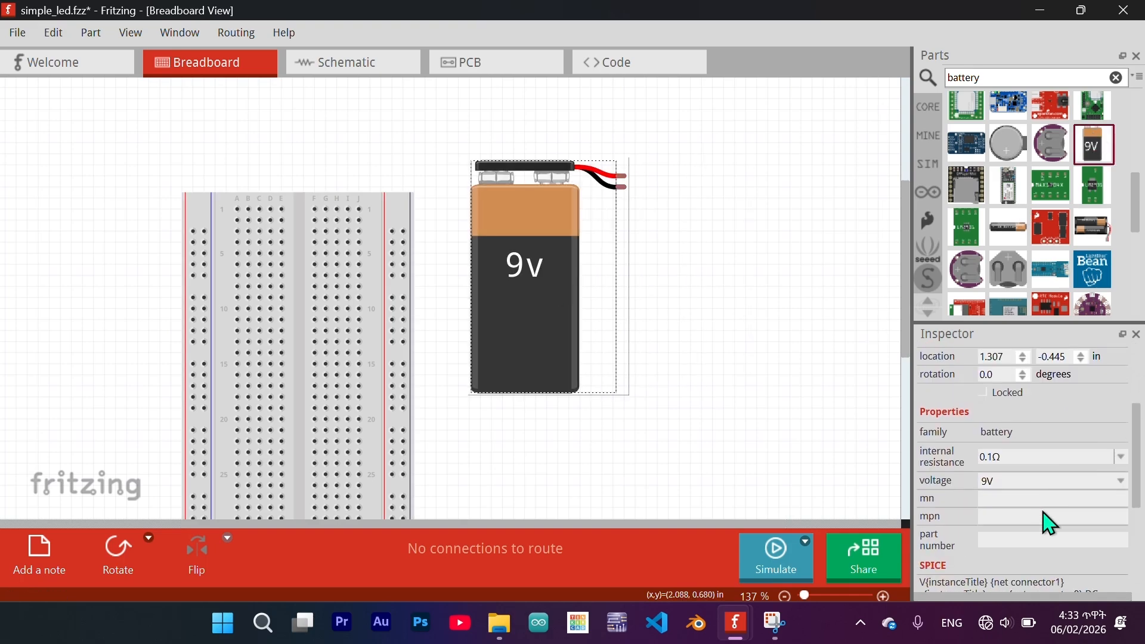
pyautogui.click(1058, 484)
pyautogui.click(1011, 505)
pyautogui.moveTo(506, 234); pyautogui.dragTo(630, 240)
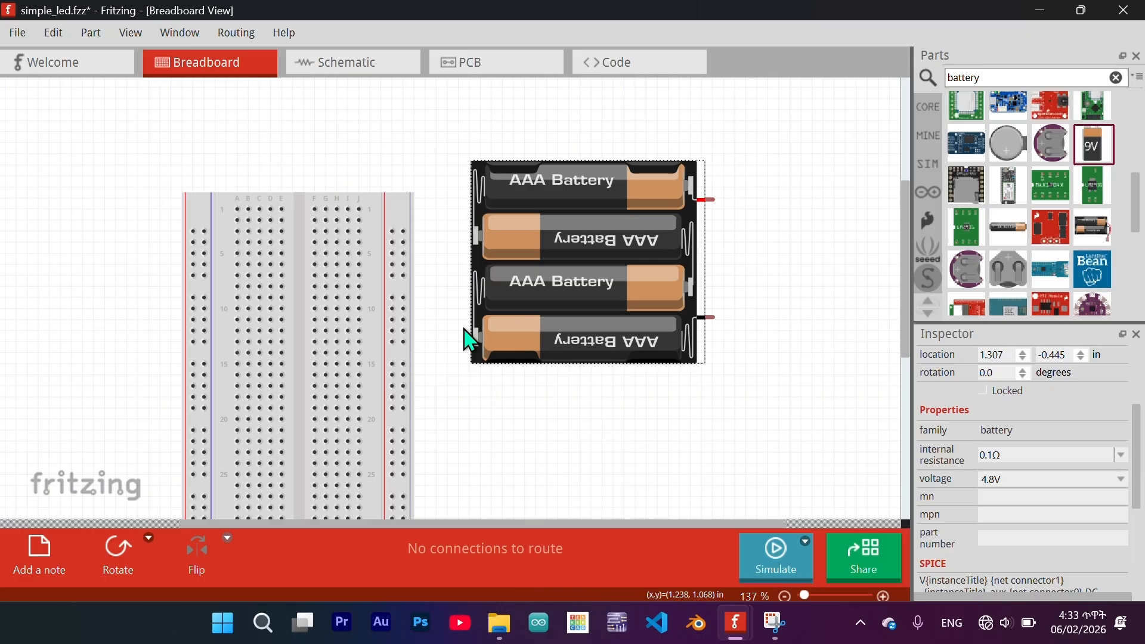
pyautogui.moveTo(648, 299); pyautogui.dragTo(125, 217)
# Search the parts library for led and place the red LED beside the breadboard at about 1.437, -0.948 in.
pyautogui.press('Return')
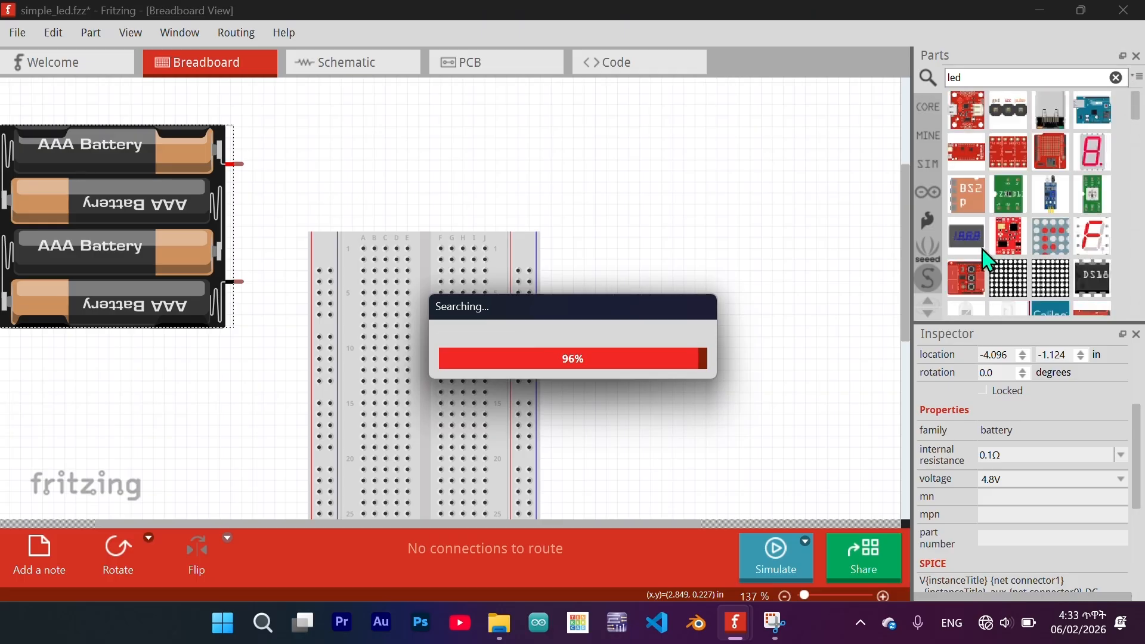
pyautogui.scroll(-5, 987, 259)
pyautogui.moveTo(1051, 164); pyautogui.dragTo(624, 189)
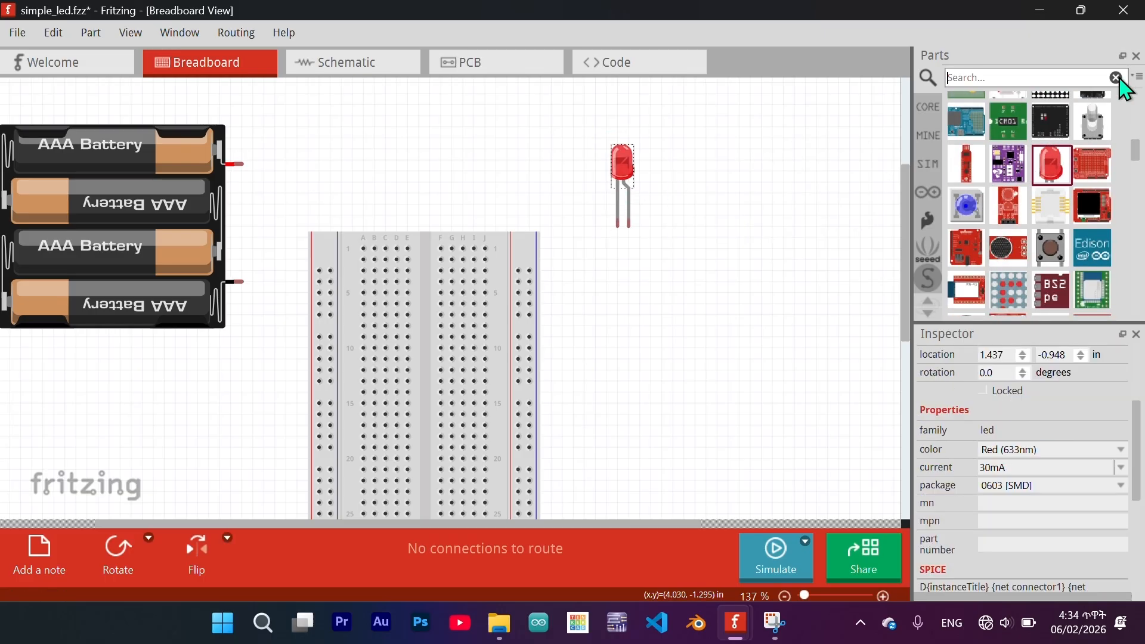
# Search the parts library for resistor and place a 220Ω resistor below the LED at about 0.885, 0.150 in.
pyautogui.write('or')
pyautogui.press('Return')
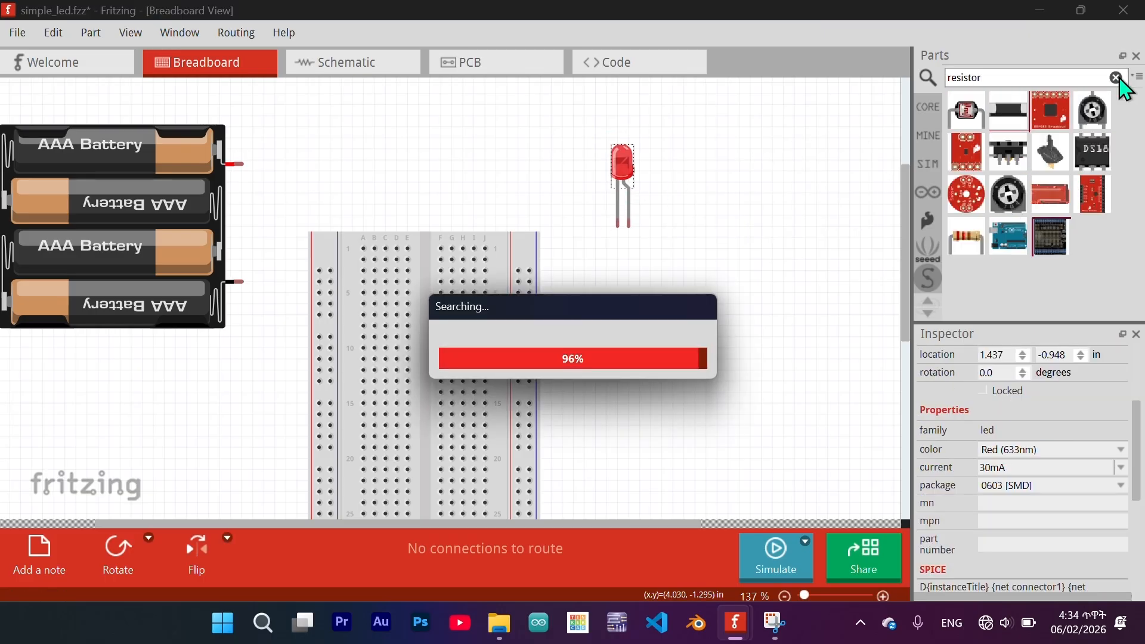
pyautogui.moveTo(968, 238); pyautogui.dragTo(505, 182)
pyautogui.moveTo(429, 340); pyautogui.dragTo(407, 152)
pyautogui.moveTo(513, 182); pyautogui.dragTo(570, 275)
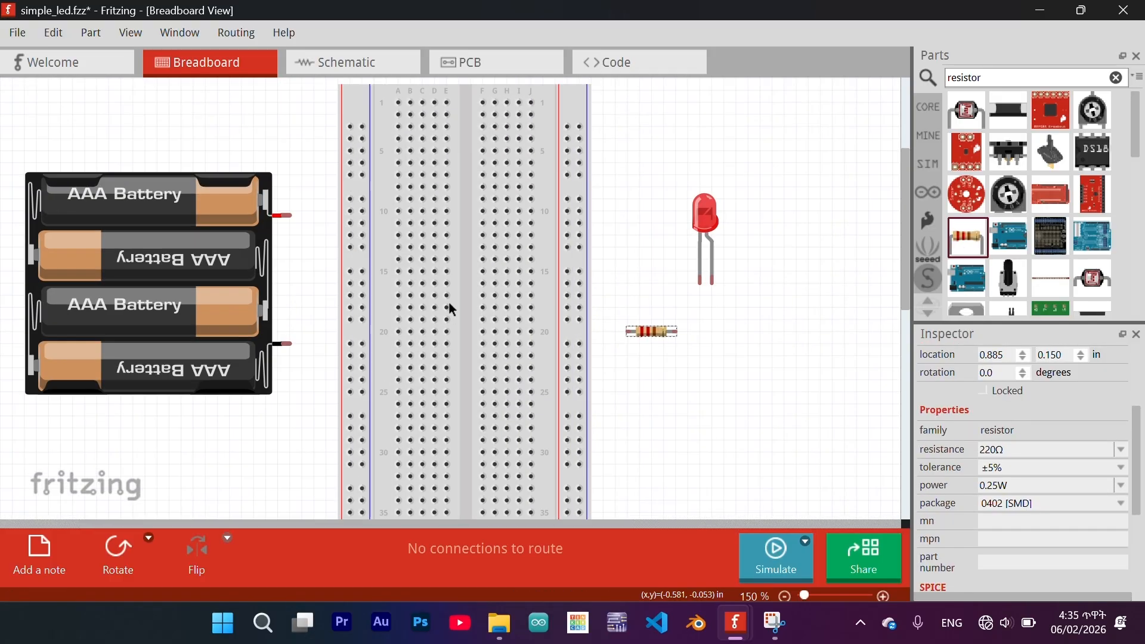
# Rotate the breadboard to 180 degrees and move it to about -1.652, -1.000 in, beside the battery's leads.
pyautogui.click(463, 293)
pyautogui.press('r')
pyautogui.moveTo(463, 399); pyautogui.dragTo(710, 236)
pyautogui.keyDown('ctrl'); pyautogui.scroll(3, 274, 224); pyautogui.keyUp('ctrl')
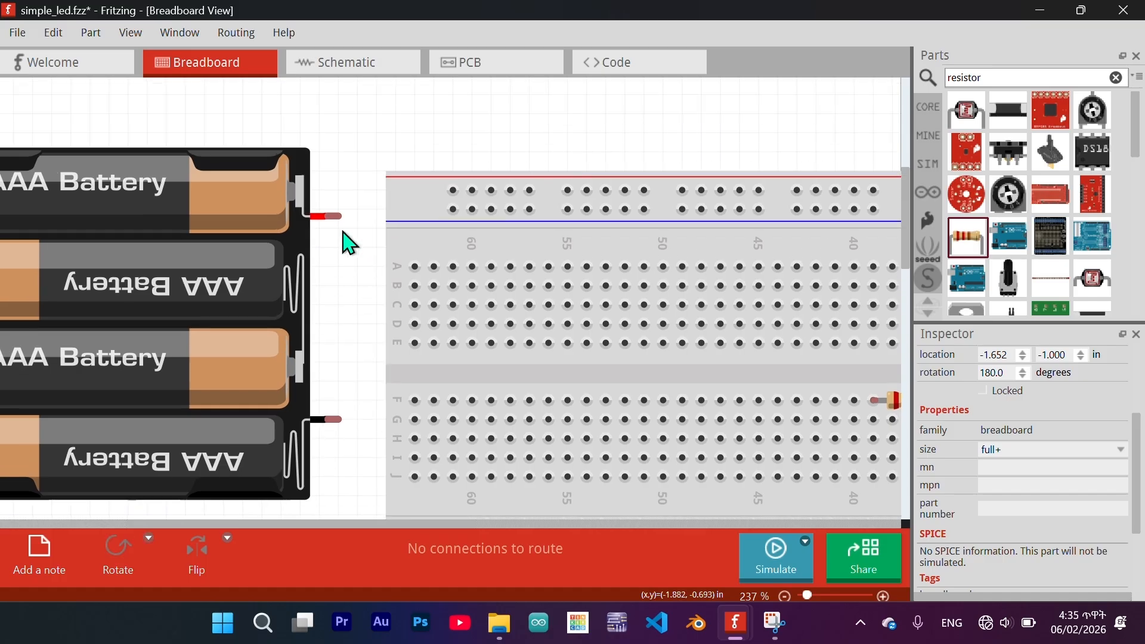
# Wire the battery's red and black leads to the upper positive and negative rails, bending both wires at right angles.
pyautogui.click(340, 223)
pyautogui.moveTo(340, 223); pyautogui.dragTo(450, 191)
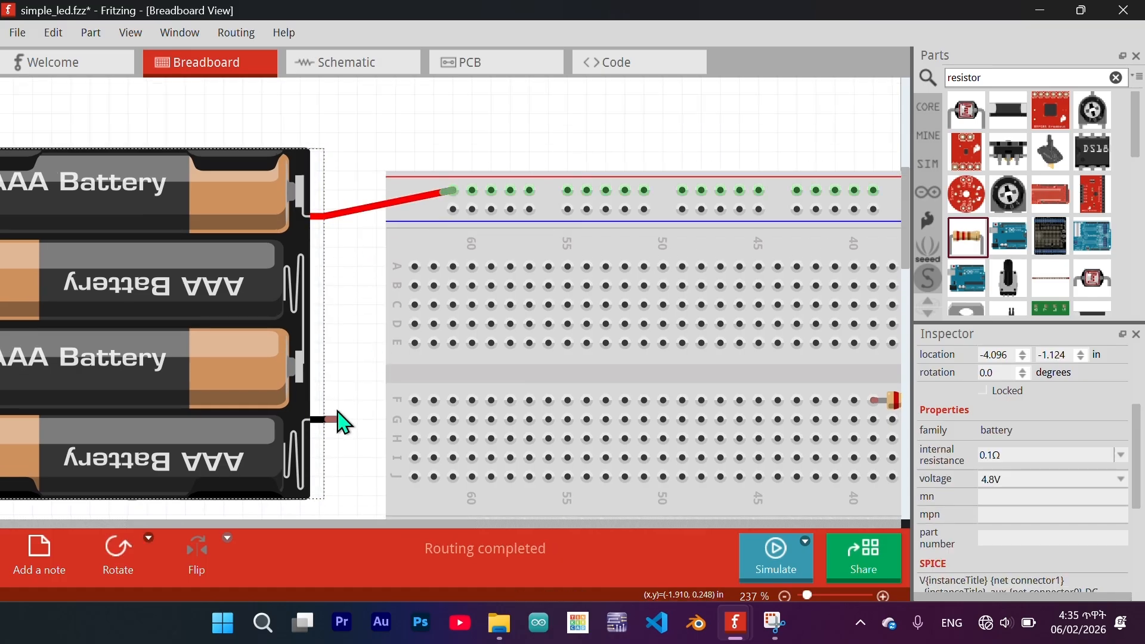
pyautogui.moveTo(335, 419); pyautogui.dragTo(452, 223)
pyautogui.moveTo(382, 327); pyautogui.dragTo(357, 420)
pyautogui.moveTo(410, 304); pyautogui.dragTo(335, 189)
# Plug the resistor into row B between columns 53 and 49, and the LED into row A at columns 49 and 48.
pyautogui.moveTo(517, 232); pyautogui.dragTo(312, 251, button='middle')
pyautogui.moveTo(711, 419); pyautogui.dragTo(435, 303)
pyautogui.moveTo(791, 227); pyautogui.dragTo(483, 155)
pyautogui.scroll(1, 500, 307)
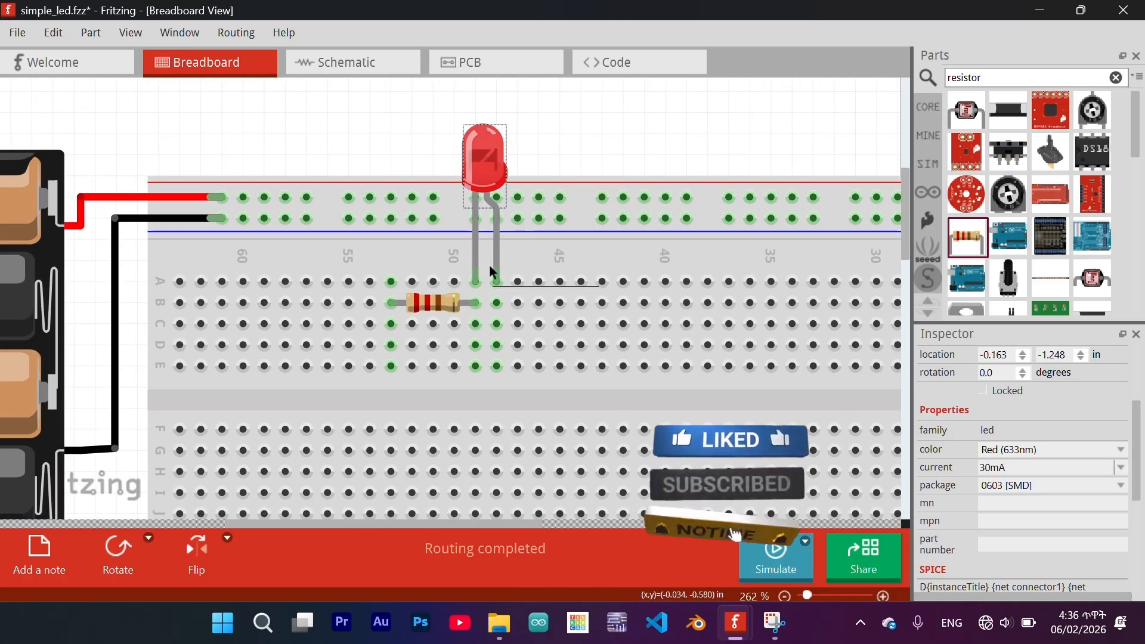
# Wire the resistor's column 53 to the upper positive rail and the LED's column 48 to the upper negative rail, bending the second wire.
pyautogui.moveTo(491, 267); pyautogui.dragTo(518, 275, button='middle')
pyautogui.moveTo(409, 199); pyautogui.dragTo(418, 289)
pyautogui.moveTo(524, 309); pyautogui.dragTo(546, 226)
pyautogui.moveTo(532, 276); pyautogui.dragTo(559, 274)
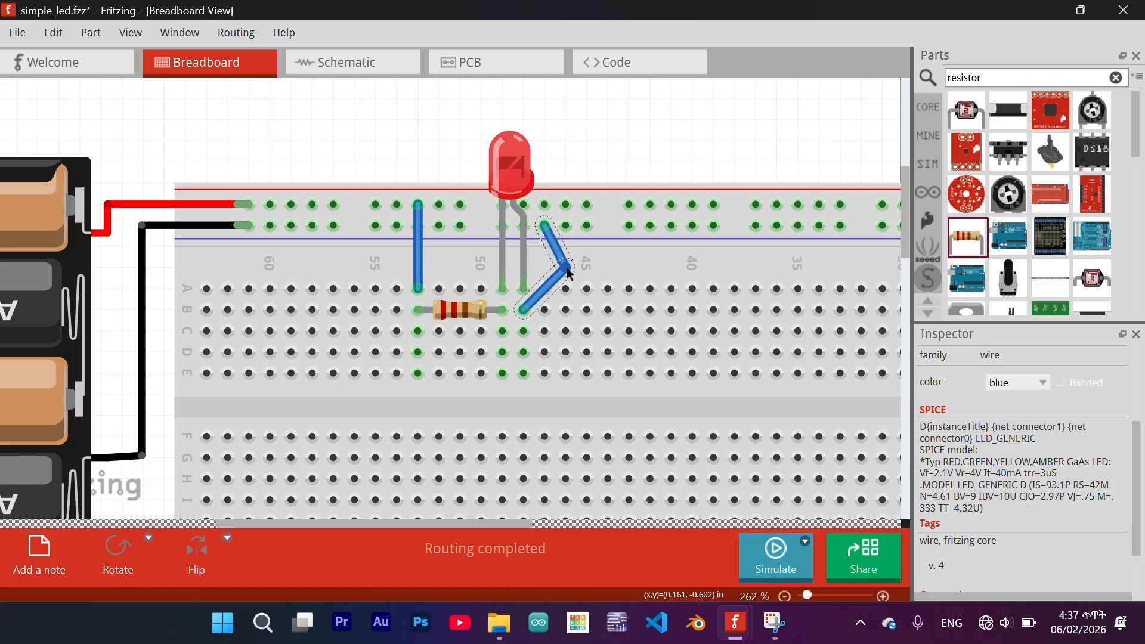
# Check the resistor's resistance setting, and flip the LED to swap its legs.
pyautogui.click(459, 309)
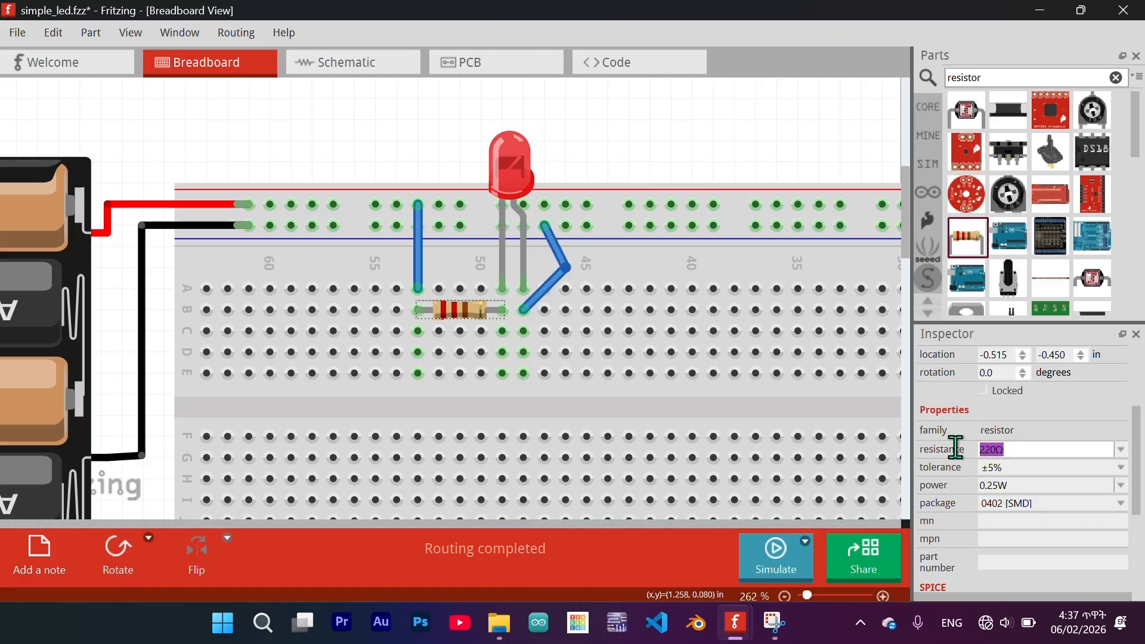
pyautogui.click(1007, 449)
pyautogui.click(512, 164)
pyautogui.click(198, 550)
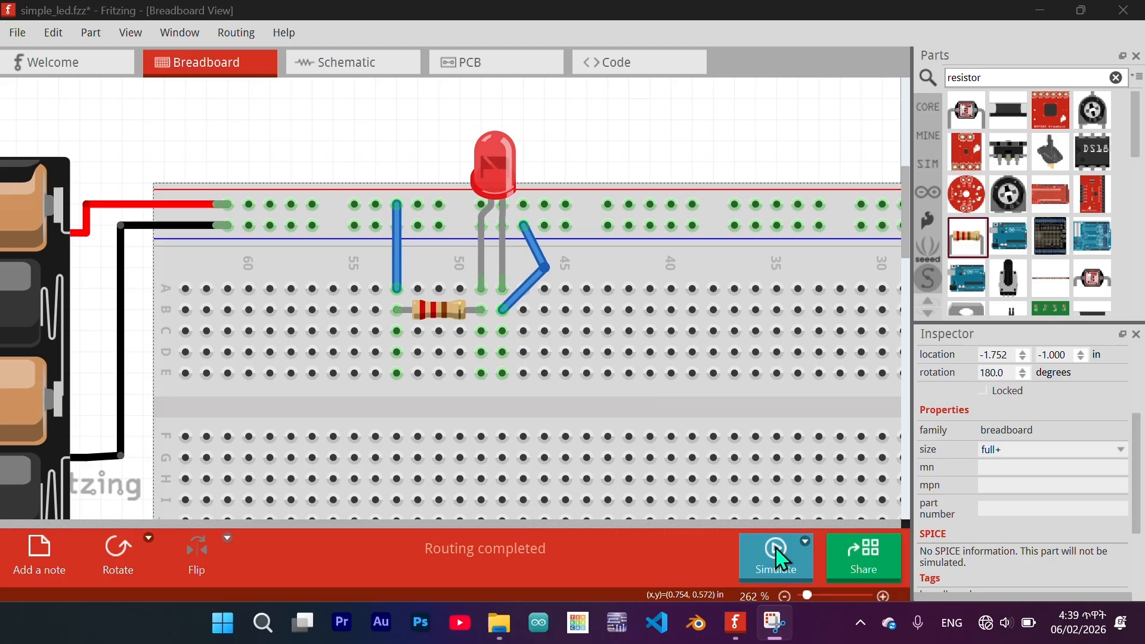
# Simulate the battery, resistor and LED circuit, and stop the simulation.
pyautogui.click(776, 551)
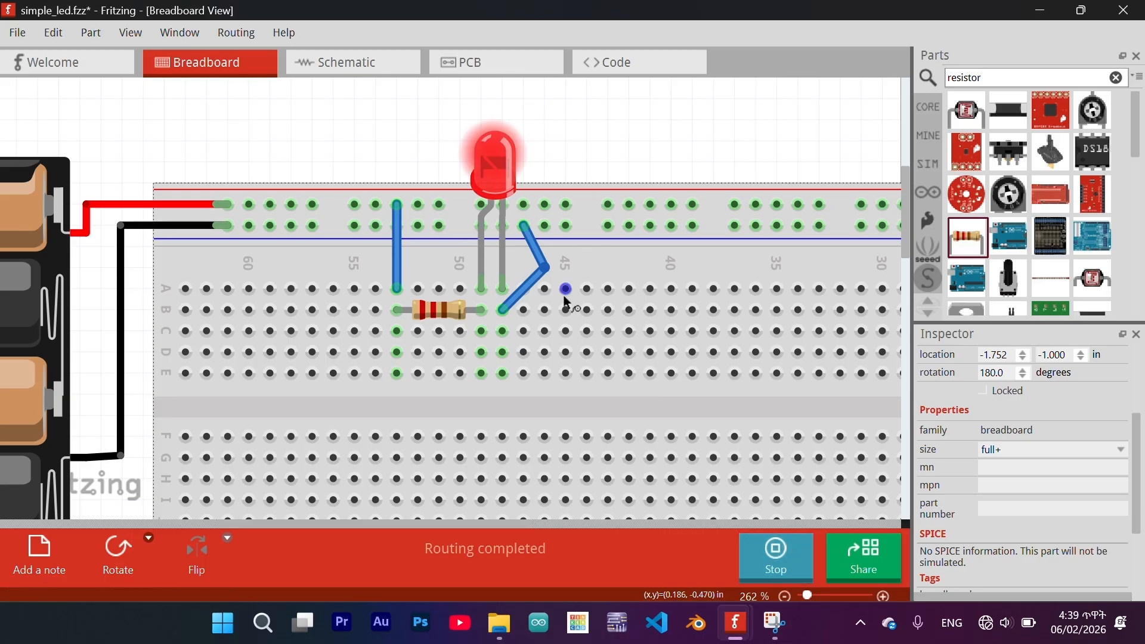
pyautogui.moveTo(594, 279)
pyautogui.mouseDown()
pyautogui.moveTo(611, 327)
pyautogui.moveTo(572, 281)
pyautogui.mouseUp()
pyautogui.click(761, 549)
pyautogui.moveTo(481, 164); pyautogui.dragTo(629, 142)
pyautogui.moveTo(772, 265); pyautogui.dragTo(456, 305)
pyautogui.hotkey('ctrl', 'z')
pyautogui.hotkey('ctrl', 'z')
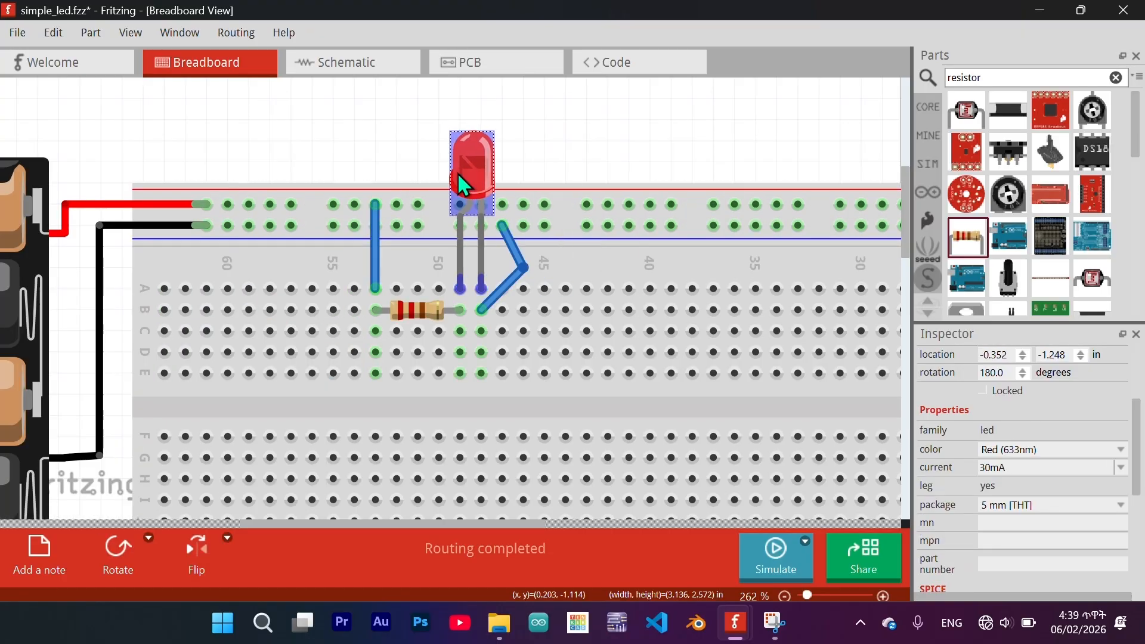
# Simulate the restored LED circuit once more, and stop the simulation.
pyautogui.moveTo(617, 262)
pyautogui.mouseDown()
pyautogui.moveTo(607, 253)
pyautogui.moveTo(618, 262)
pyautogui.mouseUp()
pyautogui.click(777, 553)
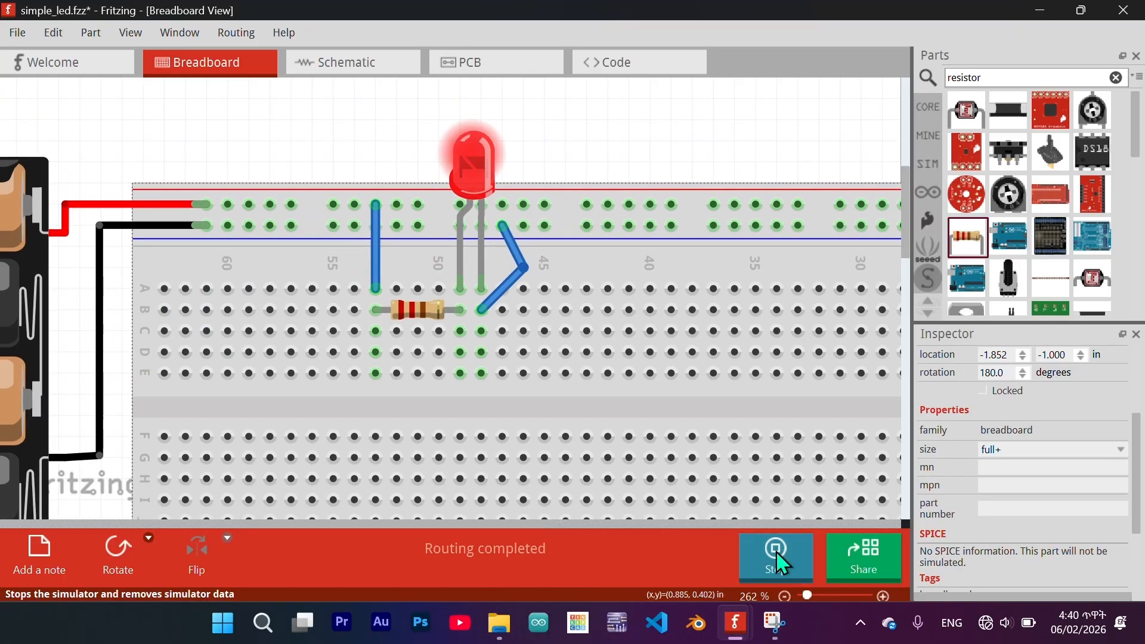
pyautogui.click(776, 550)
# Reconnect the battery's black wire to the lower negative rail and reshape its bend into a right angle.
pyautogui.scroll(-2, 354, 360)
pyautogui.moveTo(353, 360); pyautogui.dragTo(398, 253, button='middle')
pyautogui.moveTo(277, 146); pyautogui.dragTo(279, 441)
pyautogui.moveTo(278, 448); pyautogui.dragTo(278, 450)
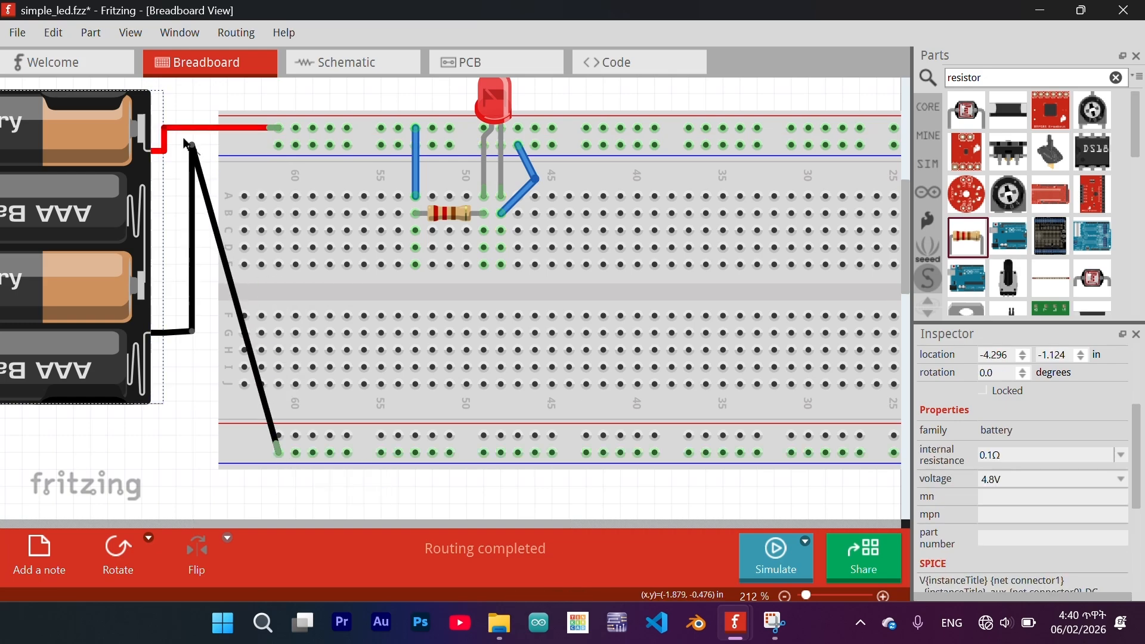
pyautogui.moveTo(192, 145); pyautogui.dragTo(201, 445)
# Replace the bent blue wire with a wire from hole E48 below the LED to the lower negative rail.
pyautogui.click(530, 162)
pyautogui.press('Delete')
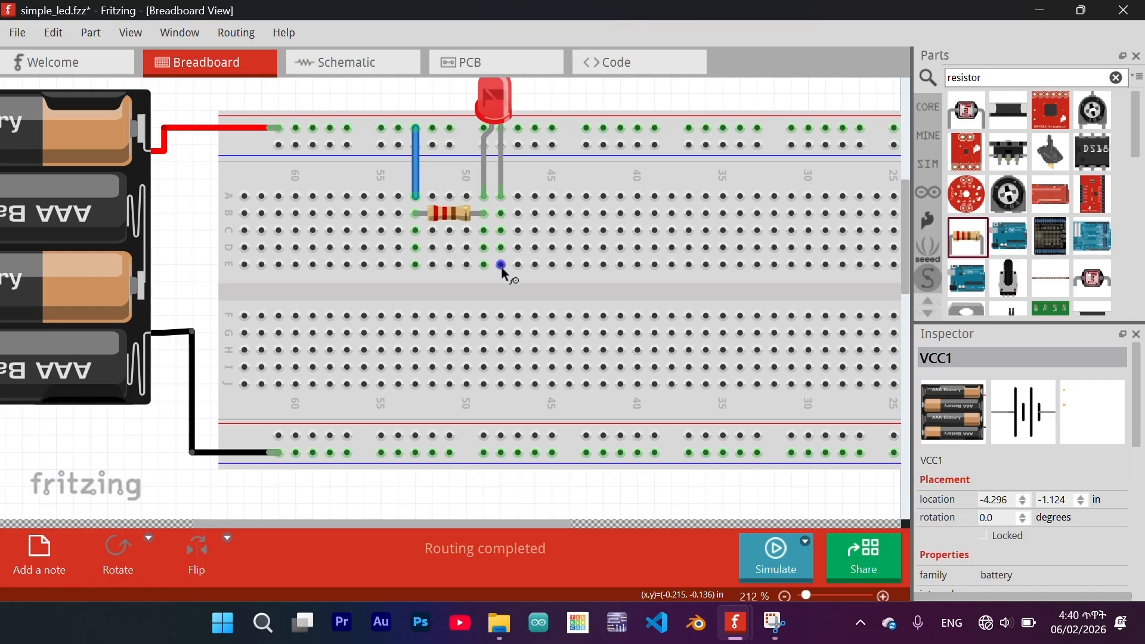
pyautogui.moveTo(502, 271); pyautogui.dragTo(501, 454)
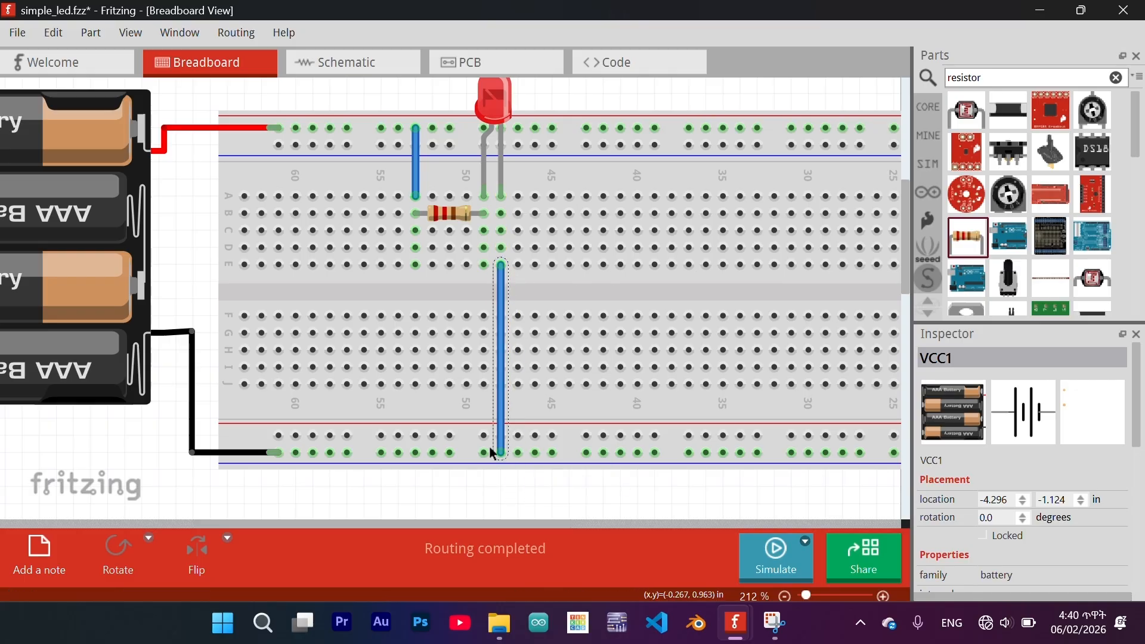
# Simulate the rewired LED circuit with the lower negative rail connected.
pyautogui.click(598, 421)
pyautogui.click(767, 553)
pyautogui.moveTo(630, 337); pyautogui.dragTo(647, 394, button='middle')
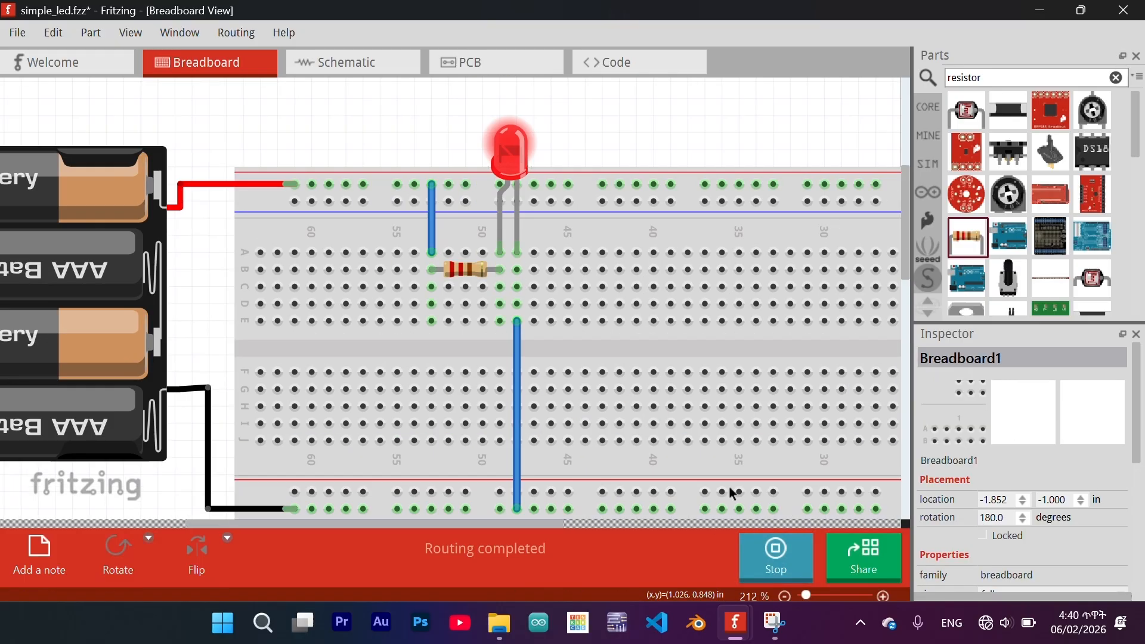